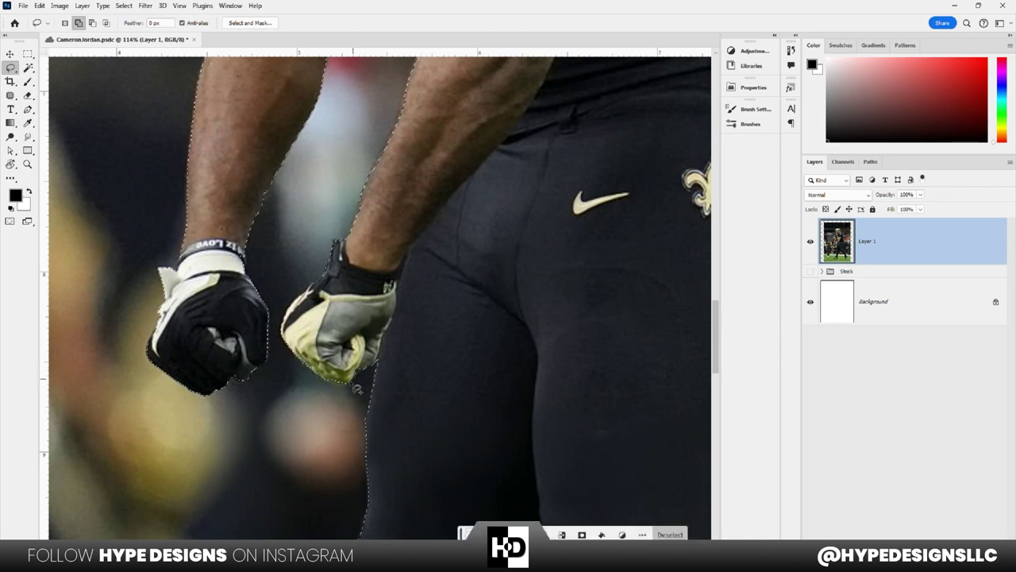
- Refine the player's lasso selection around the gloves, helmet face mask and jersey edges
{"action": "mouse_move", "coordinate": [242, 241]}
{"action": "left_mouse_down"}
{"action": "mouse_move", "coordinate": [246, 363]}
{"action": "mouse_move", "coordinate": [275, 403]}
{"action": "mouse_move", "coordinate": [207, 532]}
{"action": "left_mouse_up"}
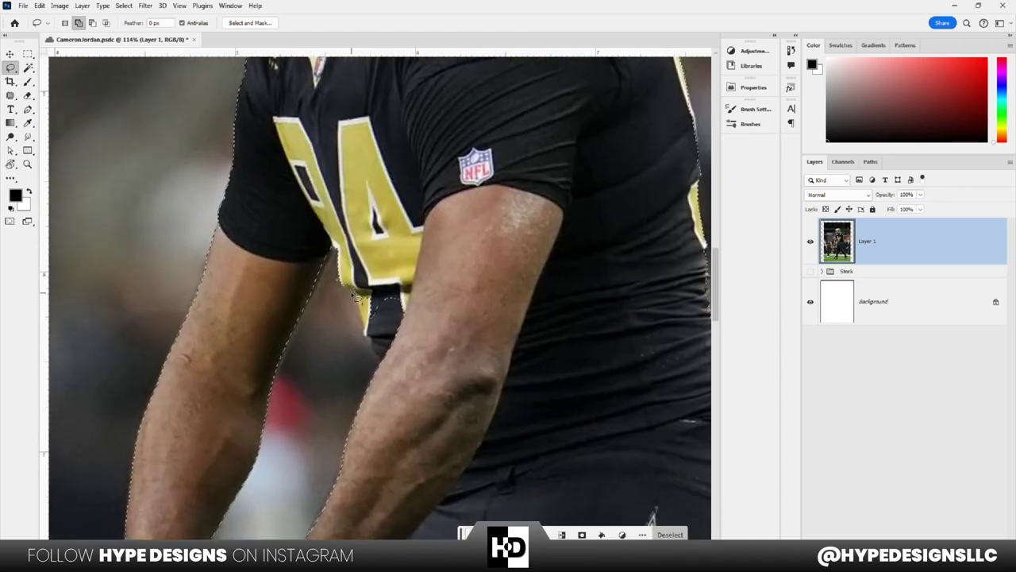
{"action": "scroll", "coordinate": [382, 259], "scroll_direction": "up", "scroll_amount": 5}
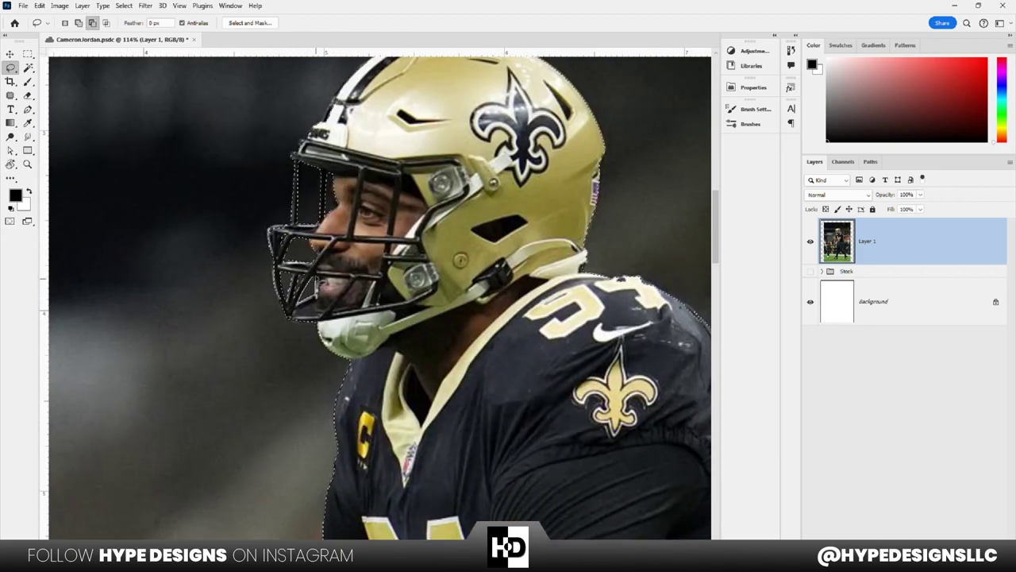
{"action": "left_click_drag", "start_coordinate": [268, 231], "coordinate": [283, 293]}
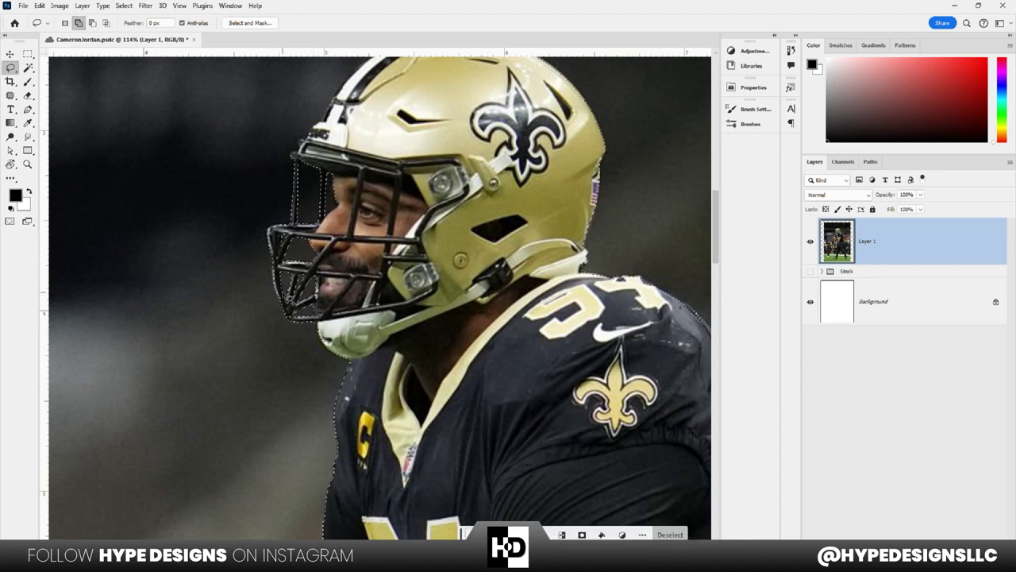
{"action": "left_click_drag", "start_coordinate": [608, 281], "coordinate": [379, 300]}
{"action": "left_click_drag", "start_coordinate": [421, 459], "coordinate": [350, 140]}
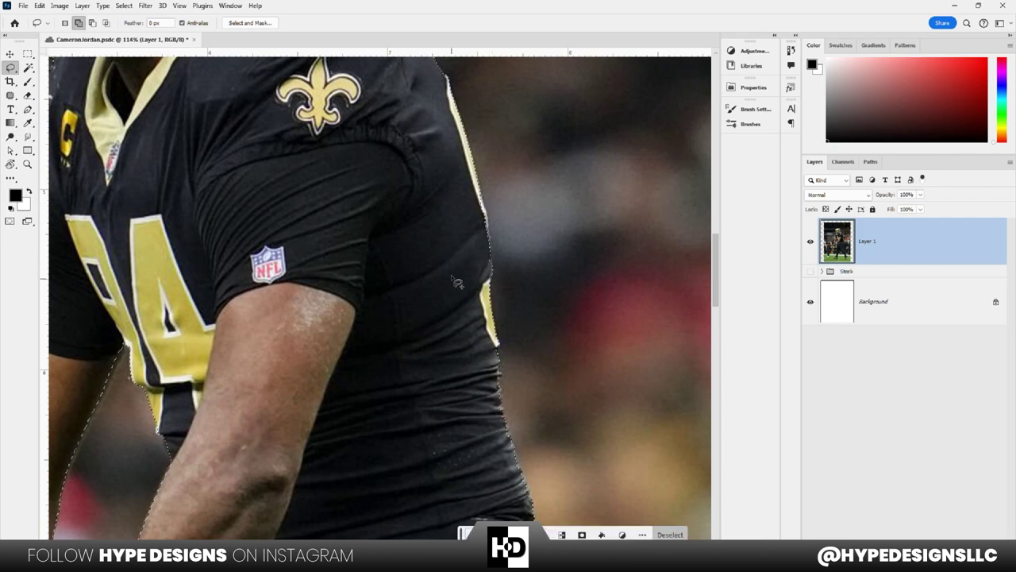
- Check the player's selection edge down the back, thighs and rear leg to the rear shoe
{"action": "scroll", "coordinate": [213, 416], "scroll_direction": "down", "scroll_amount": 2}
{"action": "scroll", "coordinate": [212, 415], "scroll_direction": "right", "scroll_amount": 2}
{"action": "scroll", "coordinate": [340, 374], "scroll_direction": "down", "scroll_amount": 10}
{"action": "scroll", "coordinate": [340, 374], "scroll_direction": "left", "scroll_amount": 2}
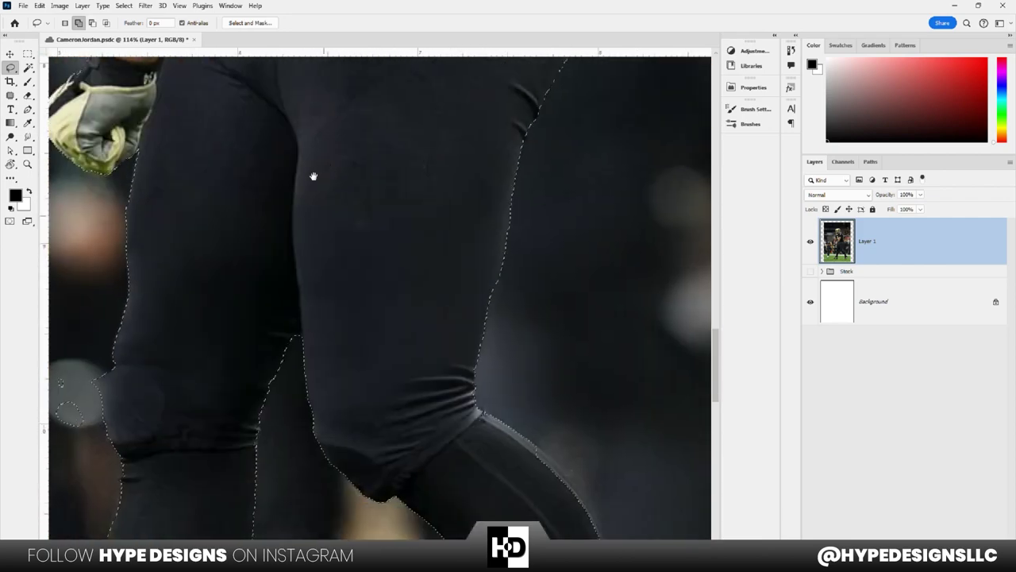
{"action": "scroll", "coordinate": [349, 375], "scroll_direction": "down", "scroll_amount": 10}
{"action": "scroll", "coordinate": [349, 375], "scroll_direction": "right", "scroll_amount": 3}
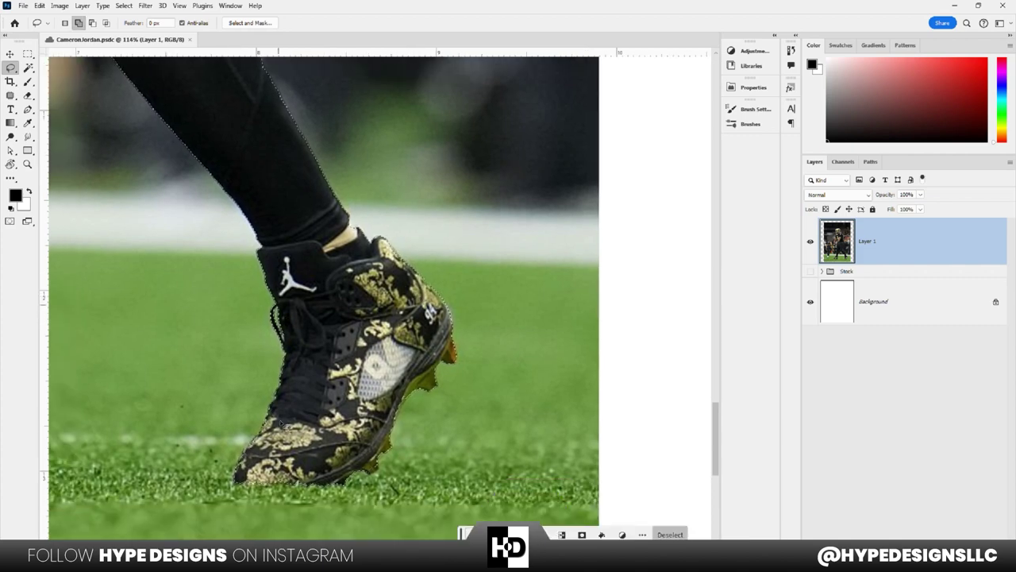
- Remove the stray selected patches beside the front knee and clean the selection edge down to the front shoe
{"action": "scroll", "coordinate": [274, 455], "scroll_direction": "up", "scroll_amount": 10}
{"action": "scroll", "coordinate": [274, 455], "scroll_direction": "left", "scroll_amount": 3}
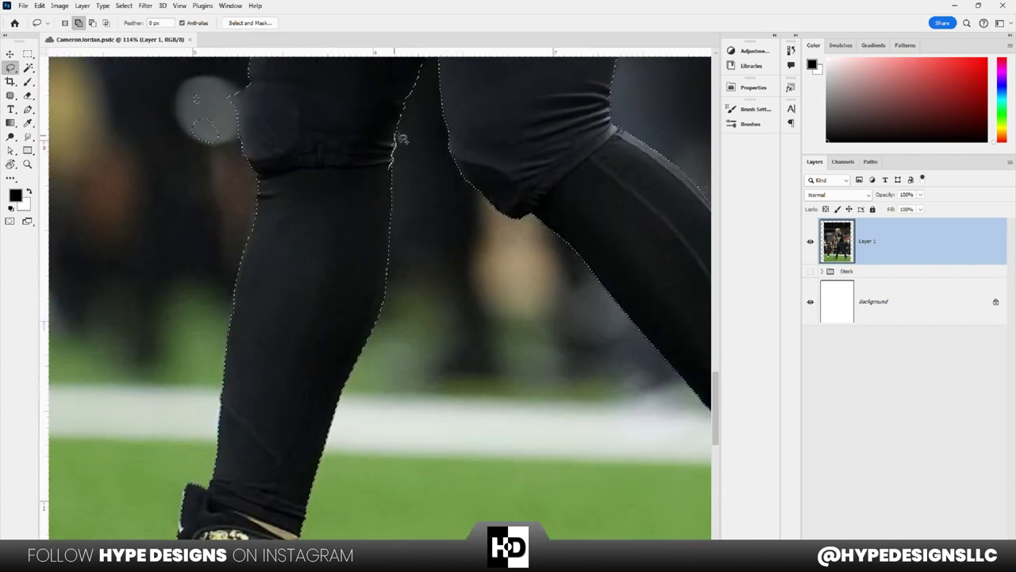
{"action": "scroll", "coordinate": [402, 138], "scroll_direction": "up", "scroll_amount": 5}
{"action": "scroll", "coordinate": [403, 138], "scroll_direction": "left", "scroll_amount": 1}
{"action": "scroll", "coordinate": [255, 371], "scroll_direction": "down", "scroll_amount": 10}
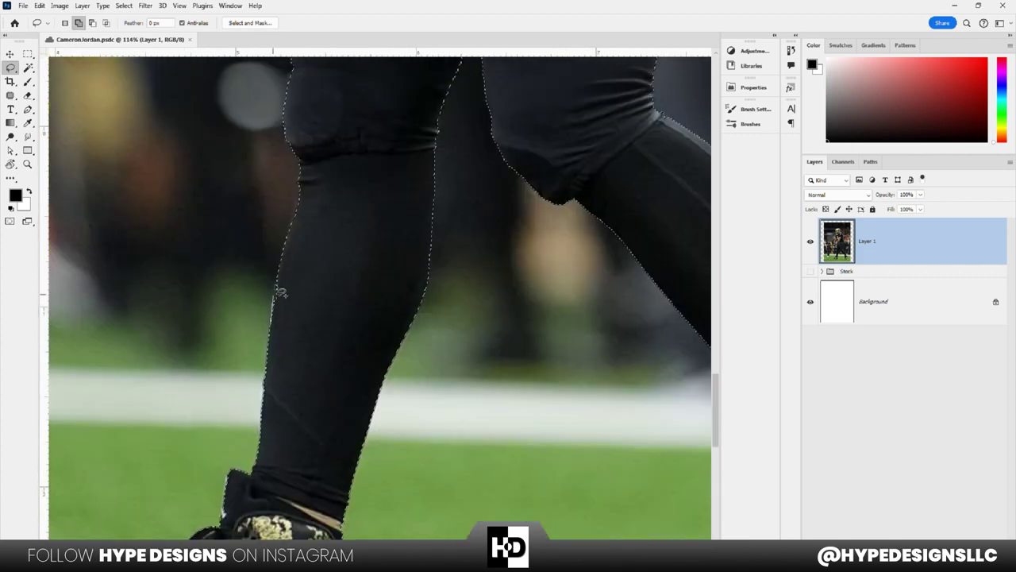
{"action": "scroll", "coordinate": [289, 368], "scroll_direction": "left", "scroll_amount": 2}
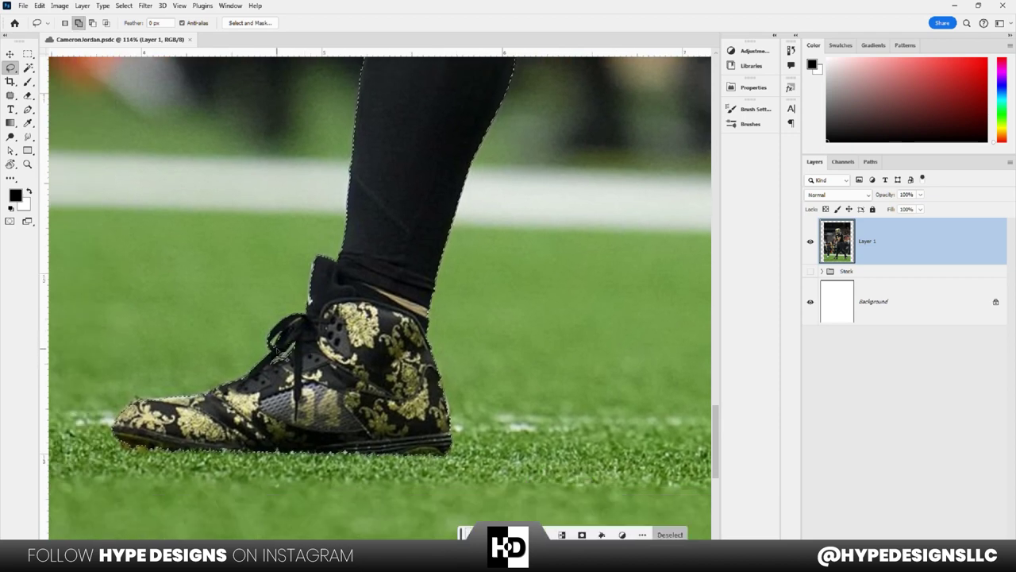
{"action": "scroll", "coordinate": [185, 368], "scroll_direction": "left", "scroll_amount": 2}
{"action": "scroll", "coordinate": [185, 367], "scroll_direction": "down", "scroll_amount": 1}
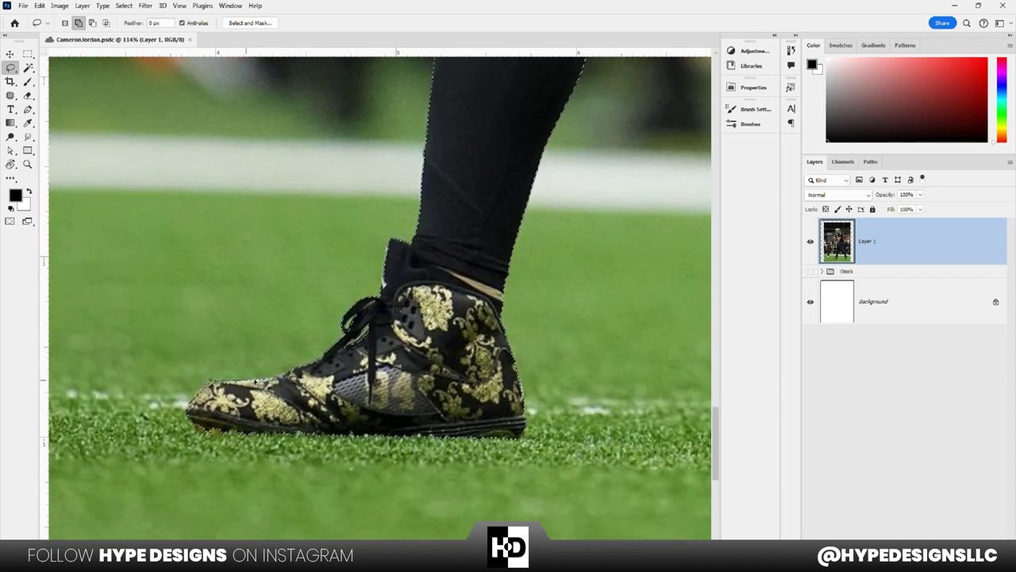
- Mask Layer 1 to the player's selection and apply the mask
{"action": "scroll", "coordinate": [105, 405], "scroll_direction": "down", "scroll_amount": 5}
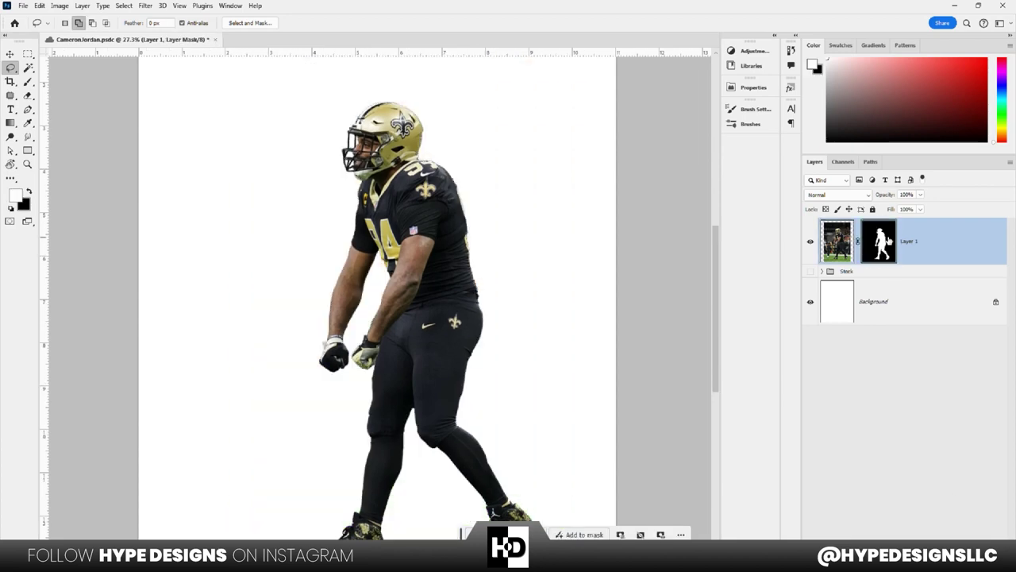
{"action": "scroll", "coordinate": [863, 358], "scroll_direction": "down", "scroll_amount": 5}
{"action": "scroll", "coordinate": [863, 357], "scroll_direction": "up", "scroll_amount": 5}
- Hide Layer 1 and move the sea-cliff photo out of the Stock group to just beneath it
{"action": "left_click", "coordinate": [810, 242]}
{"action": "left_click_drag", "start_coordinate": [859, 302], "coordinate": [858, 265]}
{"action": "left_click", "coordinate": [822, 319]}
- Refine the selection around the standing man's sandals, legs, arms, backpack and cap
{"action": "scroll", "coordinate": [333, 288], "scroll_direction": "up", "scroll_amount": 1}
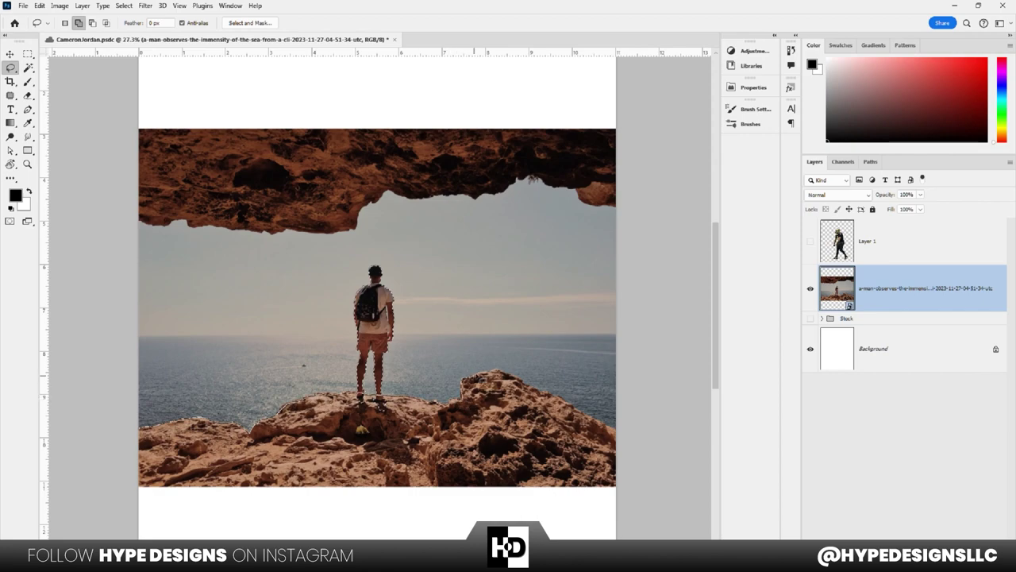
{"action": "scroll", "coordinate": [369, 341], "scroll_direction": "up", "scroll_amount": 6}
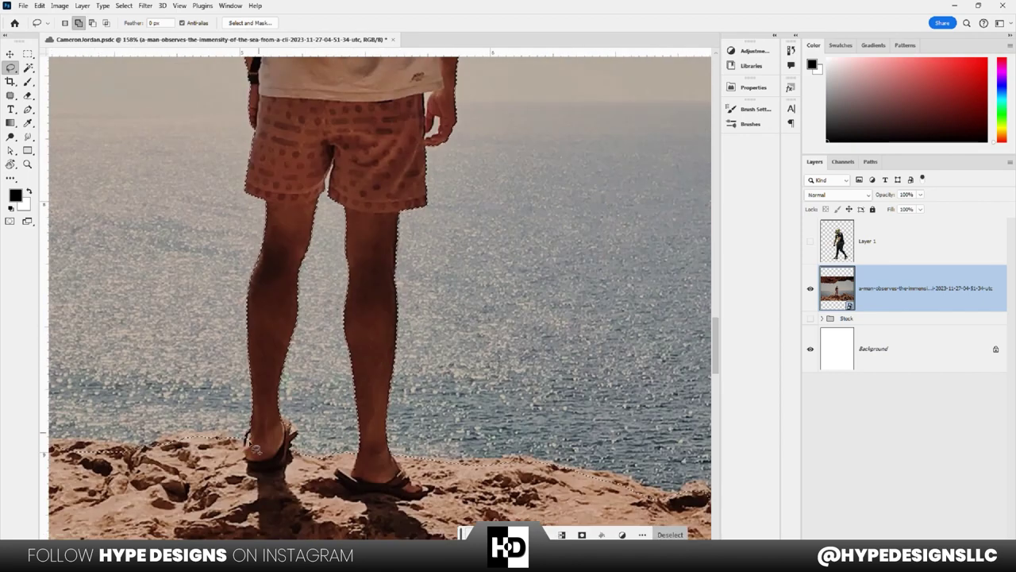
{"action": "scroll", "coordinate": [386, 222], "scroll_direction": "up", "scroll_amount": 3}
{"action": "scroll", "coordinate": [386, 222], "scroll_direction": "right", "scroll_amount": 1}
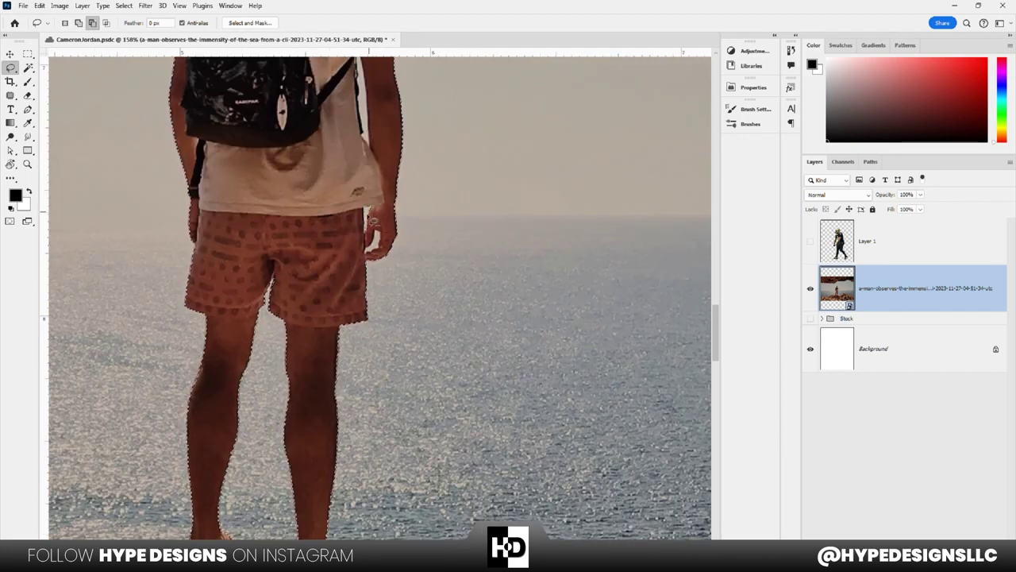
{"action": "scroll", "coordinate": [381, 238], "scroll_direction": "up", "scroll_amount": 3}
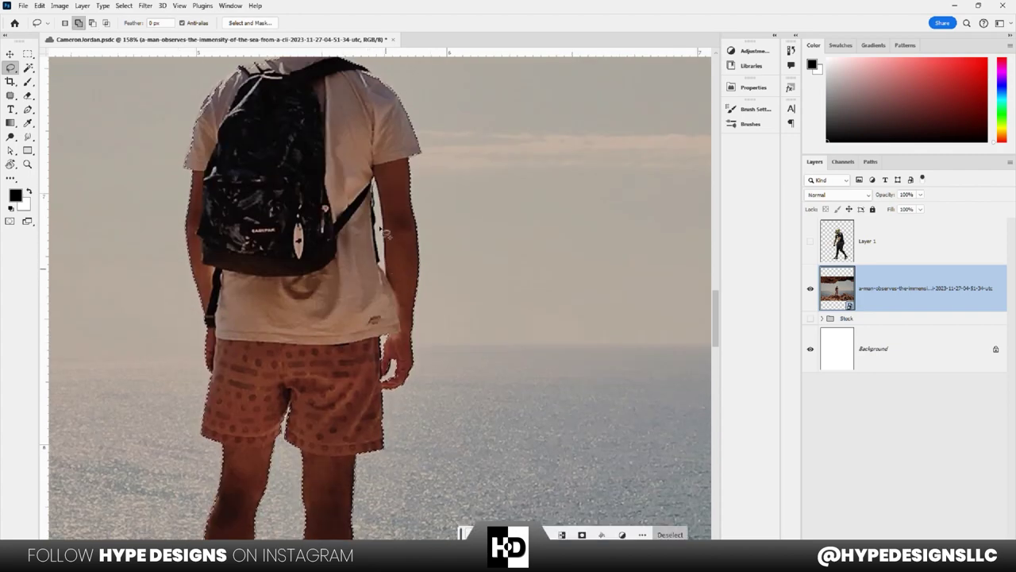
{"action": "scroll", "coordinate": [378, 182], "scroll_direction": "up", "scroll_amount": 3}
{"action": "scroll", "coordinate": [377, 182], "scroll_direction": "left", "scroll_amount": 1}
{"action": "left_click_drag", "start_coordinate": [256, 270], "coordinate": [300, 177]}
{"action": "scroll", "coordinate": [367, 195], "scroll_direction": "up", "scroll_amount": 2}
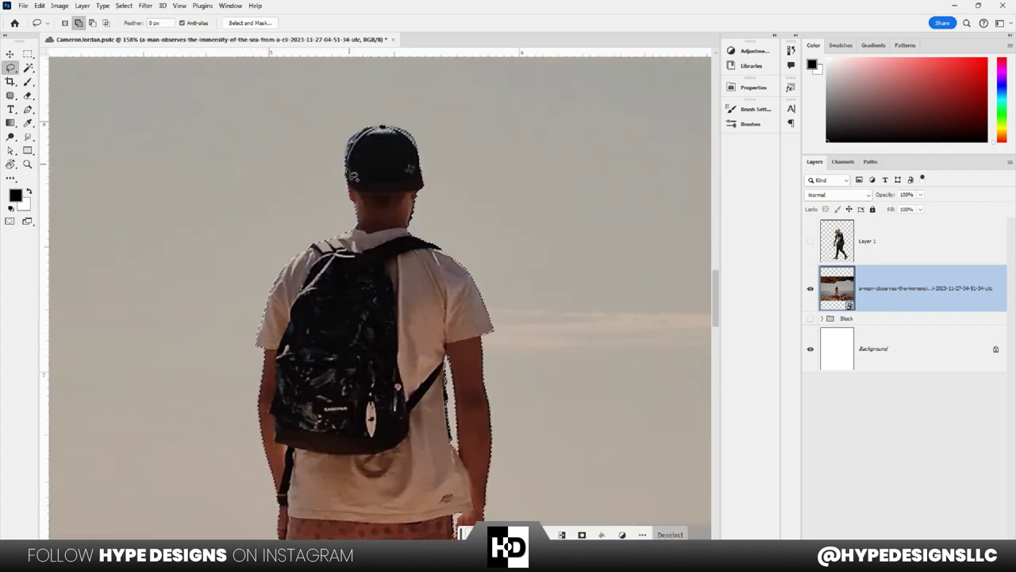
- Refine the selection along the rock ridge from the man's feet to the photo's left edge
{"action": "scroll", "coordinate": [254, 290], "scroll_direction": "down", "scroll_amount": 15}
{"action": "scroll", "coordinate": [205, 378], "scroll_direction": "left", "scroll_amount": 5}
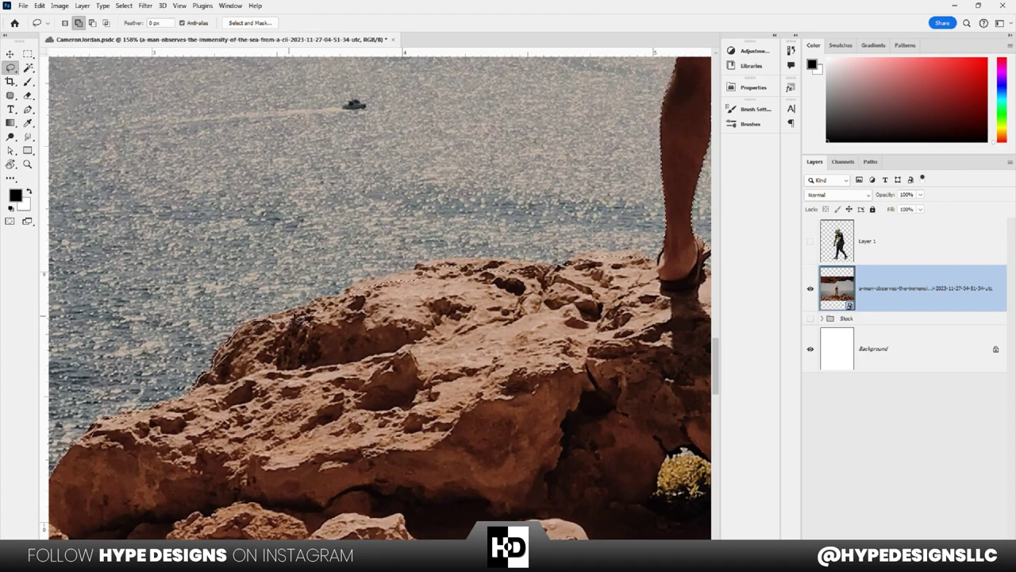
{"action": "scroll", "coordinate": [524, 266], "scroll_direction": "left", "scroll_amount": 6}
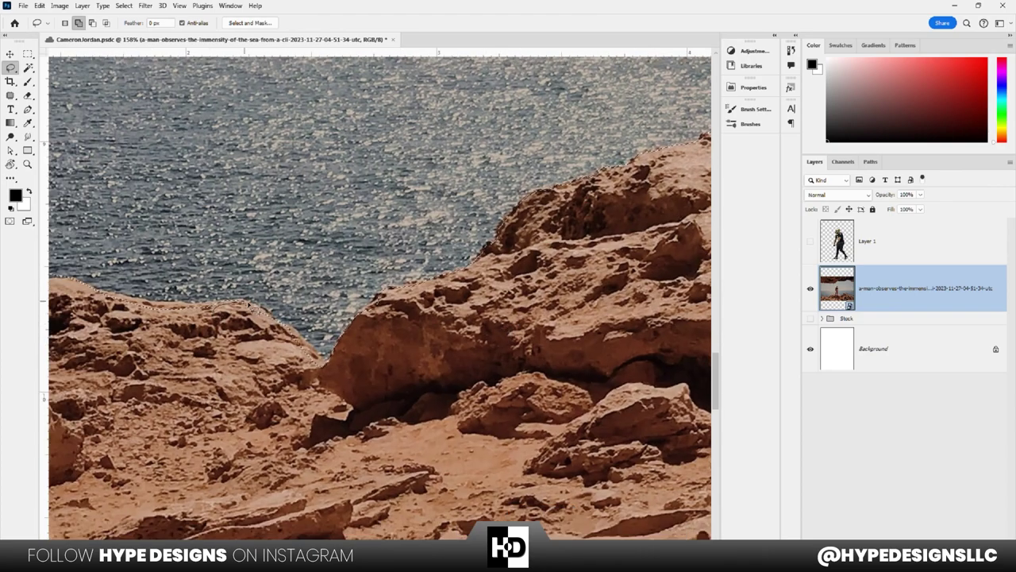
{"action": "scroll", "coordinate": [286, 317], "scroll_direction": "up", "scroll_amount": 3}
{"action": "left_click_drag", "start_coordinate": [196, 346], "coordinate": [155, 370]}
{"action": "left_click_drag", "start_coordinate": [174, 477], "coordinate": [510, 437]}
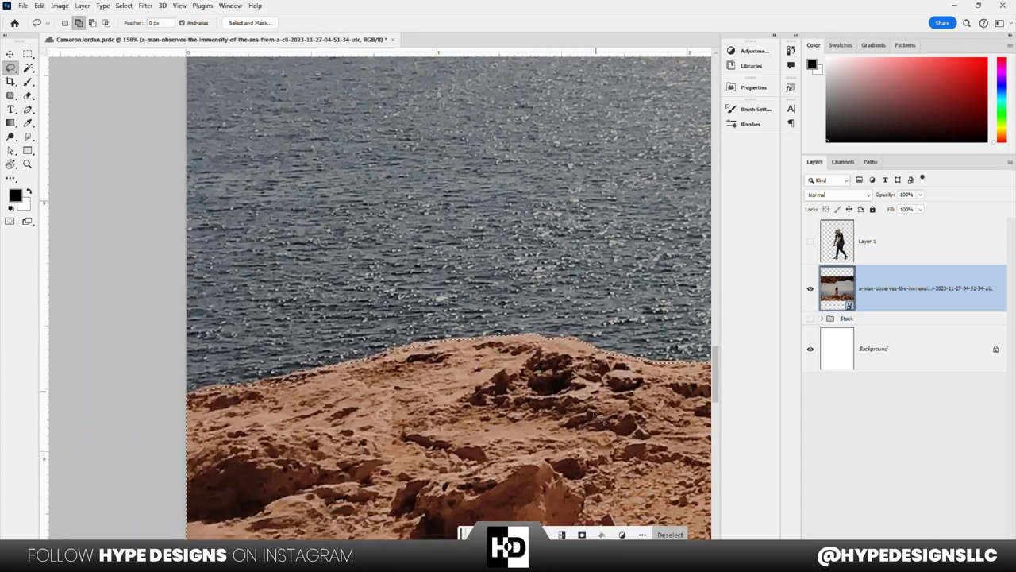
- Refine the selection along the rock ridge from the man's feet to the photo's right edge
{"action": "scroll", "coordinate": [593, 412], "scroll_direction": "down", "scroll_amount": 3}
{"action": "left_click_drag", "start_coordinate": [593, 412], "coordinate": [127, 263]}
{"action": "scroll", "coordinate": [127, 263], "scroll_direction": "up", "scroll_amount": 2}
{"action": "left_click_drag", "start_coordinate": [119, 297], "coordinate": [183, 297]}
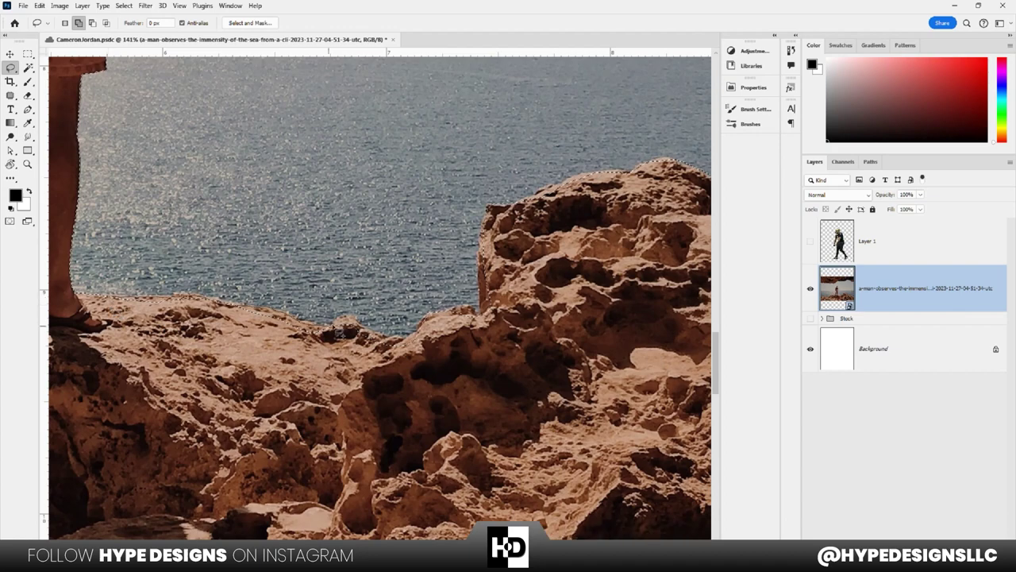
{"action": "scroll", "coordinate": [486, 214], "scroll_direction": "right", "scroll_amount": 4}
{"action": "scroll", "coordinate": [486, 214], "scroll_direction": "up", "scroll_amount": 2}
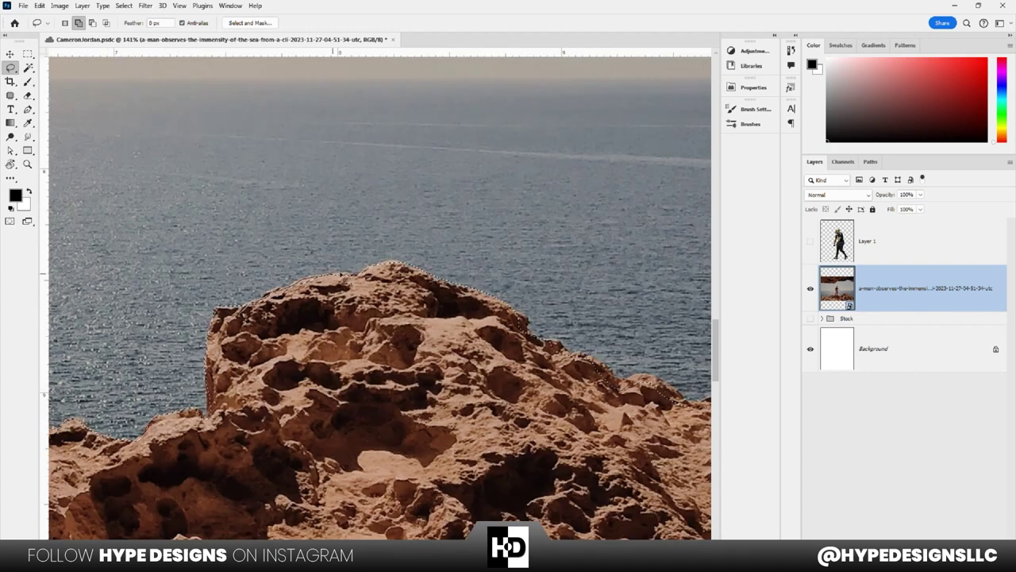
{"action": "scroll", "coordinate": [328, 329], "scroll_direction": "right", "scroll_amount": 4}
{"action": "scroll", "coordinate": [328, 329], "scroll_direction": "down", "scroll_amount": 1}
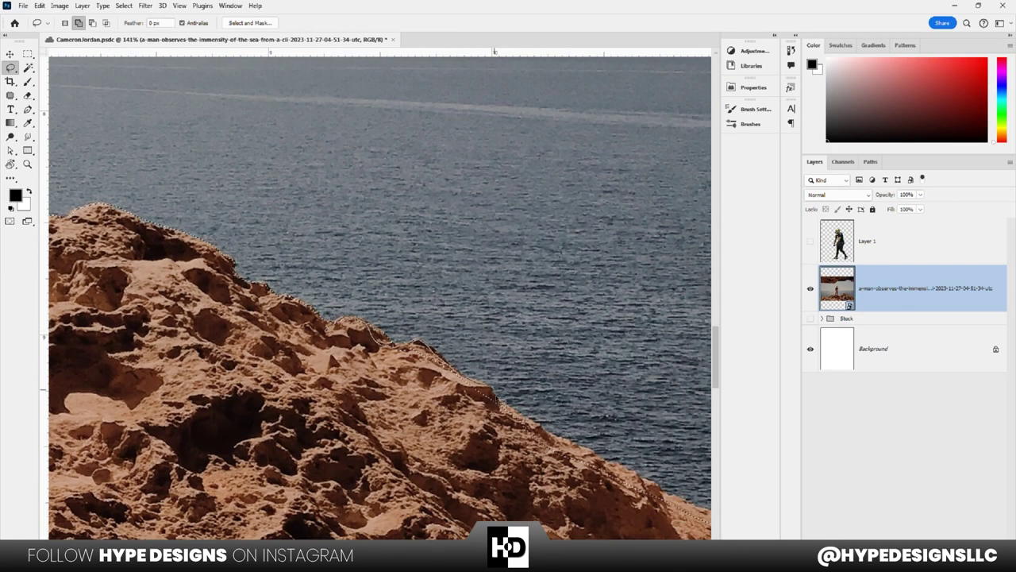
{"action": "scroll", "coordinate": [473, 415], "scroll_direction": "down", "scroll_amount": 4}
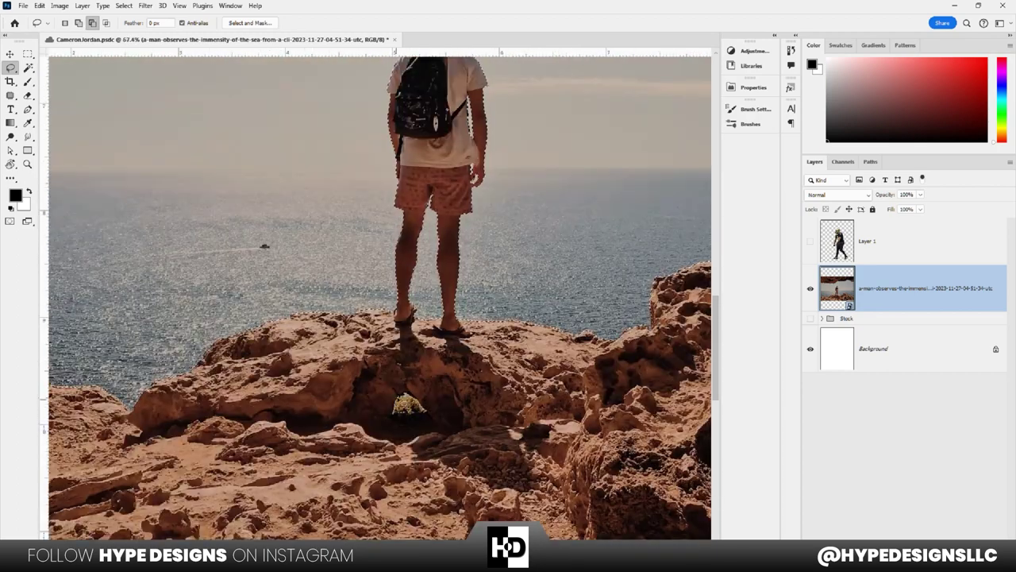
- Subtract the yellow flowers in the rock hollow from the selection and modify the selection's edge
{"action": "left_click_drag", "start_coordinate": [393, 417], "coordinate": [394, 414]}
{"action": "scroll", "coordinate": [394, 417], "scroll_direction": "down", "scroll_amount": 4}
{"action": "left_click", "coordinate": [124, 5]}
{"action": "mouse_move", "coordinate": [137, 164]}
{"action": "left_click", "coordinate": [260, 192]}
{"action": "key", "text": "Return"}
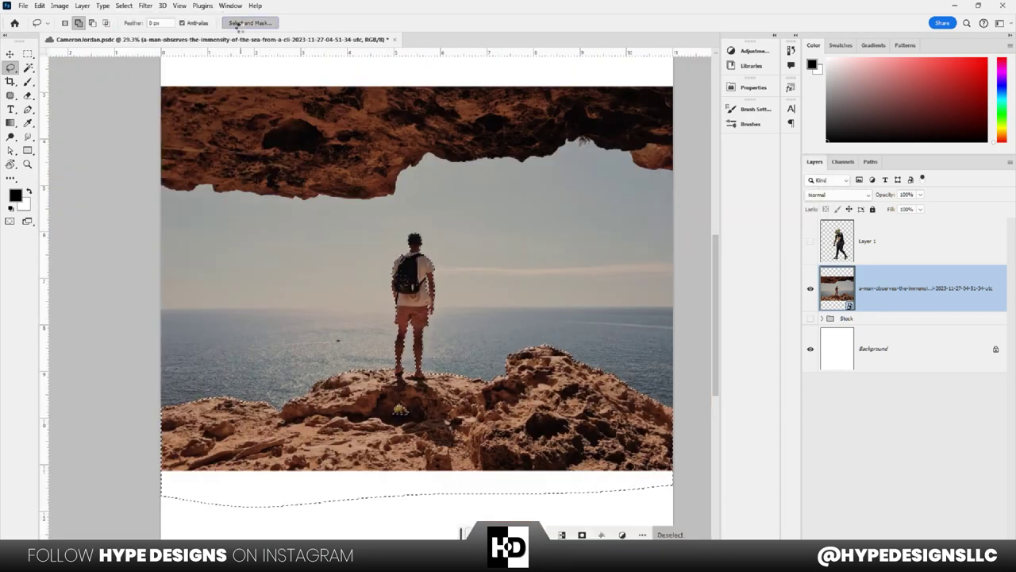
- Cut the man and rocks out of the photo with Select and Mask and rasterize the layer
{"action": "left_click", "coordinate": [241, 23]}
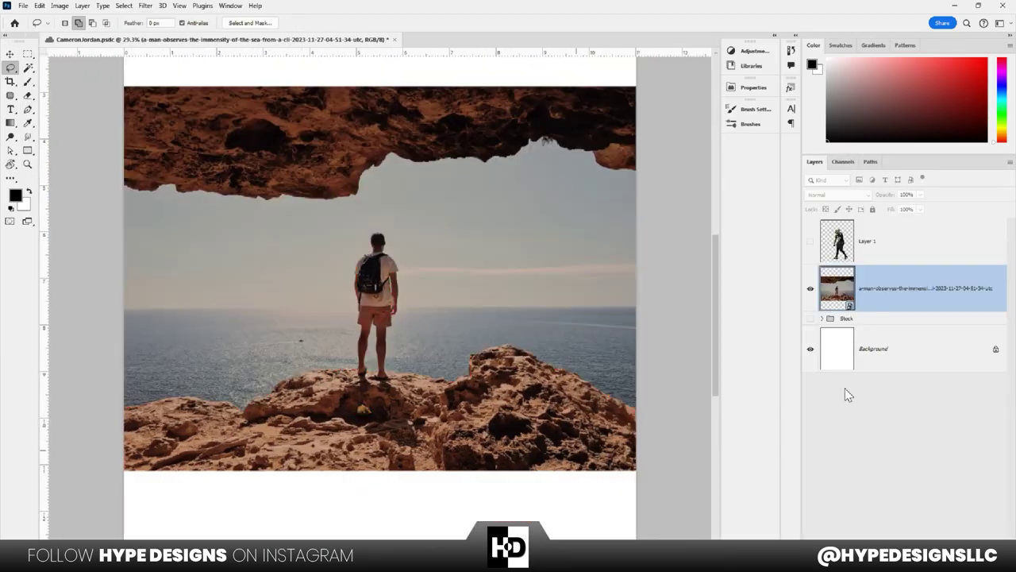
{"action": "right_click", "coordinate": [845, 388]}
{"action": "left_click", "coordinate": [852, 318]}
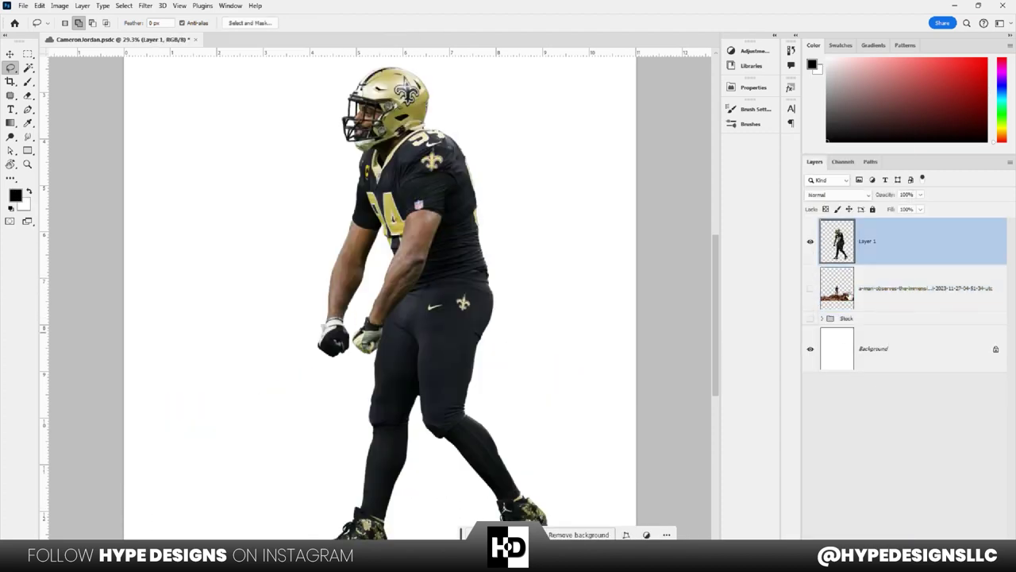
- Refine the outline selection of the player's cutout on Layer 1
{"action": "left_click", "coordinate": [124, 5]}
{"action": "left_click", "coordinate": [147, 150]}
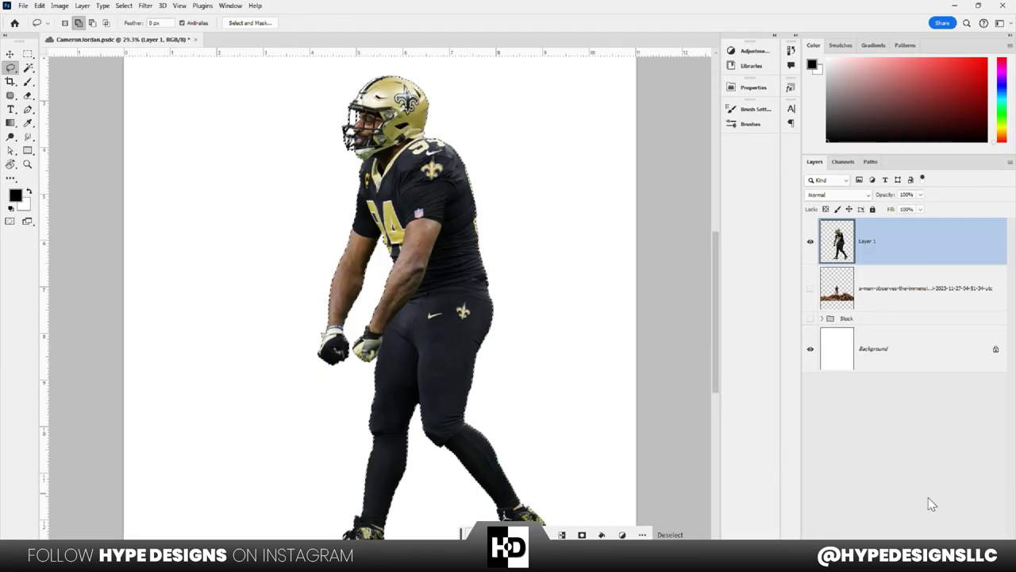
{"action": "right_click", "coordinate": [890, 234]}
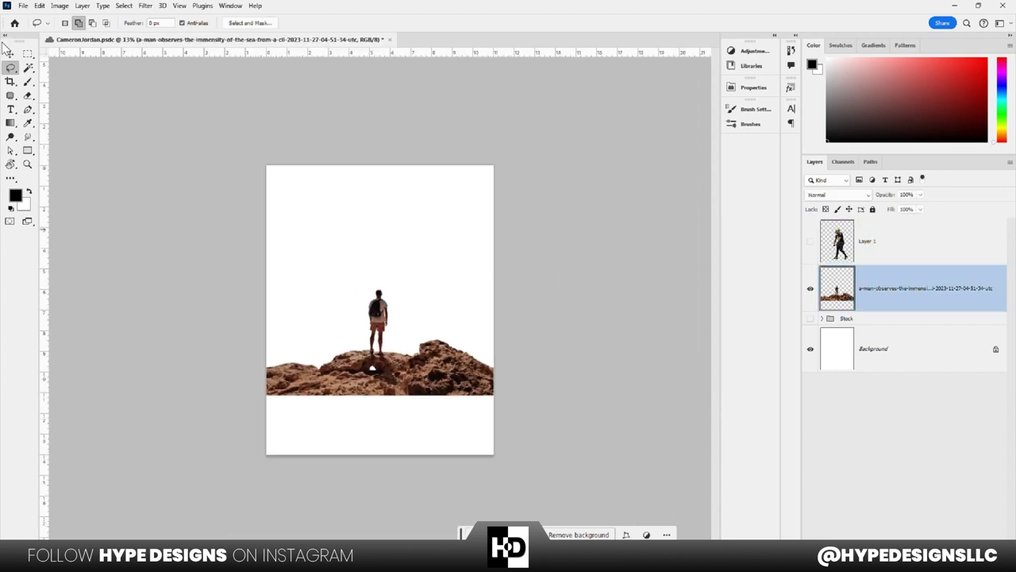
- Scale the man-and-rocks cutout down to about 60% of the canvas width and place it at the canvas's bottom edge
{"action": "left_click", "coordinate": [9, 53]}
{"action": "key", "text": "ctrl+t"}
{"action": "left_click_drag", "start_coordinate": [400, 367], "coordinate": [400, 422]}
{"action": "left_click_drag", "start_coordinate": [493, 343], "coordinate": [447, 363]}
{"action": "left_click_drag", "start_coordinate": [380, 372], "coordinate": [380, 394]}
{"action": "key", "text": "Return"}
- Lasso sloping areas on both sides of the rocks out to the canvas edges and run Generative Fill without a prompt
{"action": "scroll", "coordinate": [326, 473], "scroll_direction": "up", "scroll_amount": 5}
{"action": "key", "text": "l"}
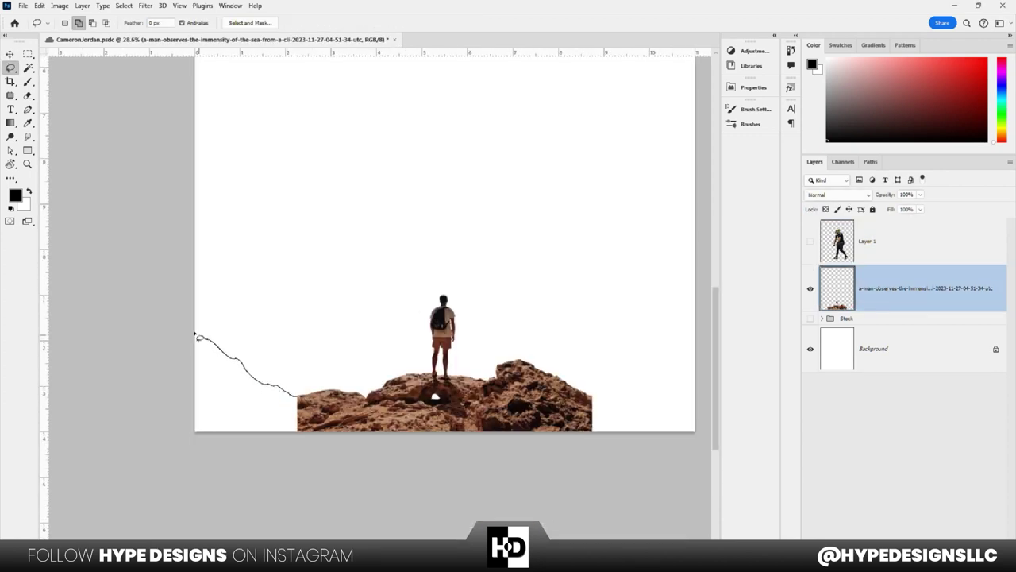
{"action": "left_click_drag", "start_coordinate": [673, 360], "coordinate": [697, 329]}
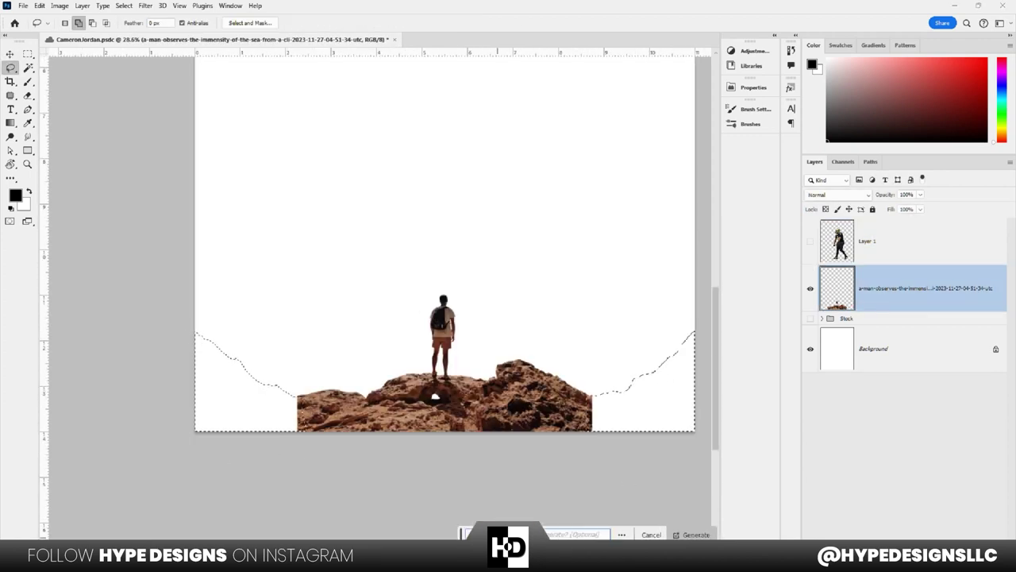
{"action": "left_click", "coordinate": [691, 534]}
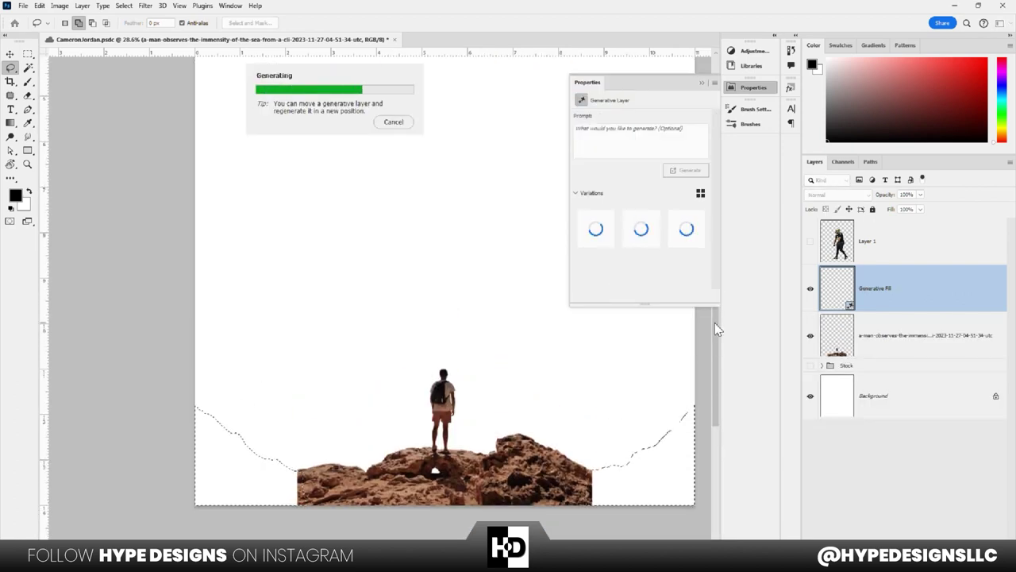
- Compare the generated rock variations, choose the third one and merge it into the man-and-rocks layer
{"action": "left_click", "coordinate": [686, 229]}
{"action": "left_click", "coordinate": [641, 230]}
{"action": "left_click", "coordinate": [686, 229]}
{"action": "left_click", "coordinate": [702, 83]}
{"action": "key", "text": "ctrl+e"}
- Fill the Background layer with black and erase the generated white patch beside the rocks at the canvas's lower left
{"action": "left_click", "coordinate": [874, 348]}
{"action": "key", "text": "alt+BackSpace"}
{"action": "scroll", "coordinate": [216, 485], "scroll_direction": "up", "scroll_amount": 3}
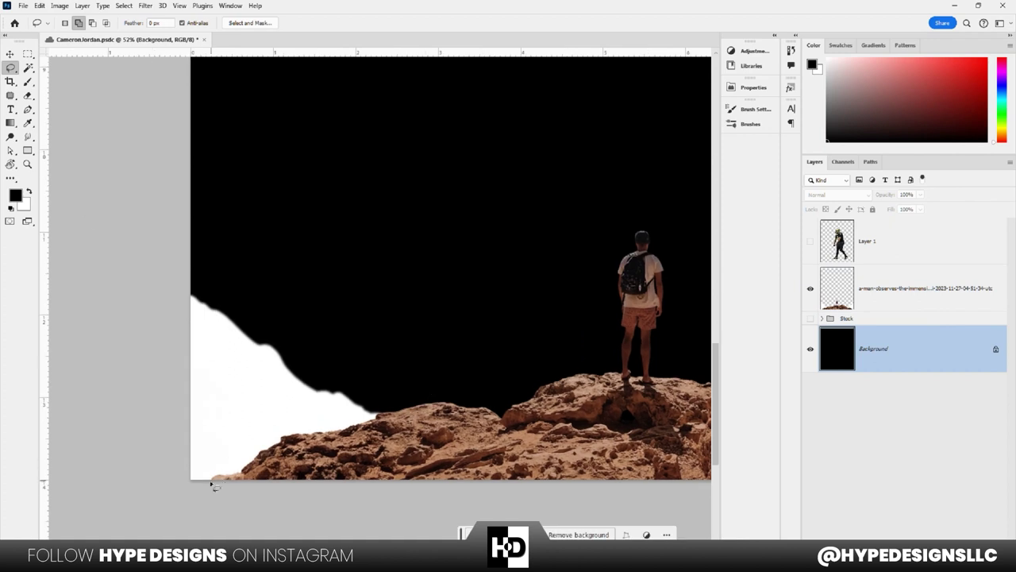
{"action": "left_click_drag", "start_coordinate": [292, 251], "coordinate": [173, 351]}
{"action": "key", "text": "Delete"}
{"action": "left_click", "coordinate": [791, 173]}
- Lasso the white patch beside the rocks at the canvas's lower right, delete it from the man-and-rocks layer and deselect
{"action": "left_click_drag", "start_coordinate": [675, 405], "coordinate": [86, 427]}
{"action": "left_click_drag", "start_coordinate": [304, 423], "coordinate": [318, 438]}
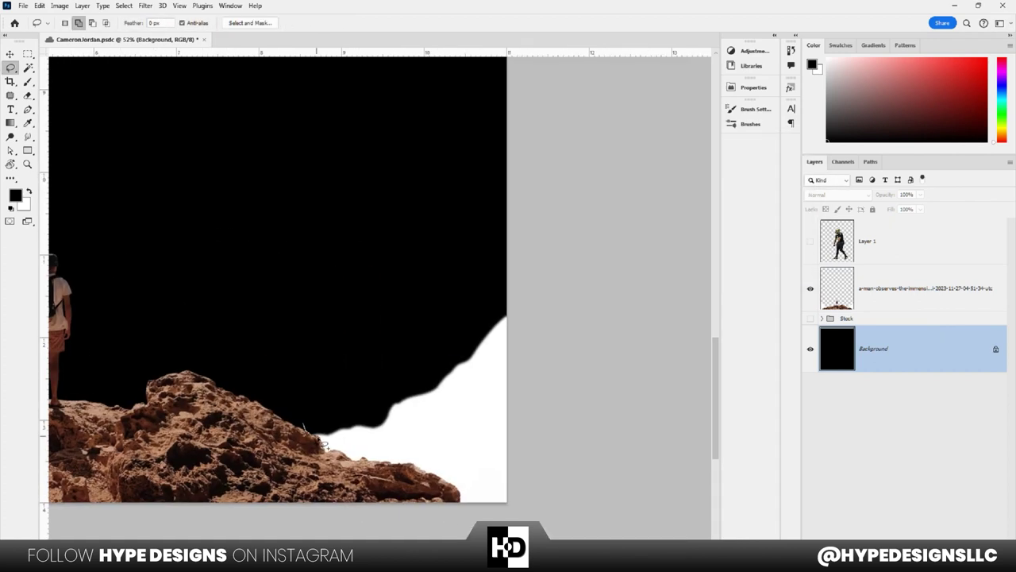
{"action": "left_click_drag", "start_coordinate": [434, 476], "coordinate": [306, 421]}
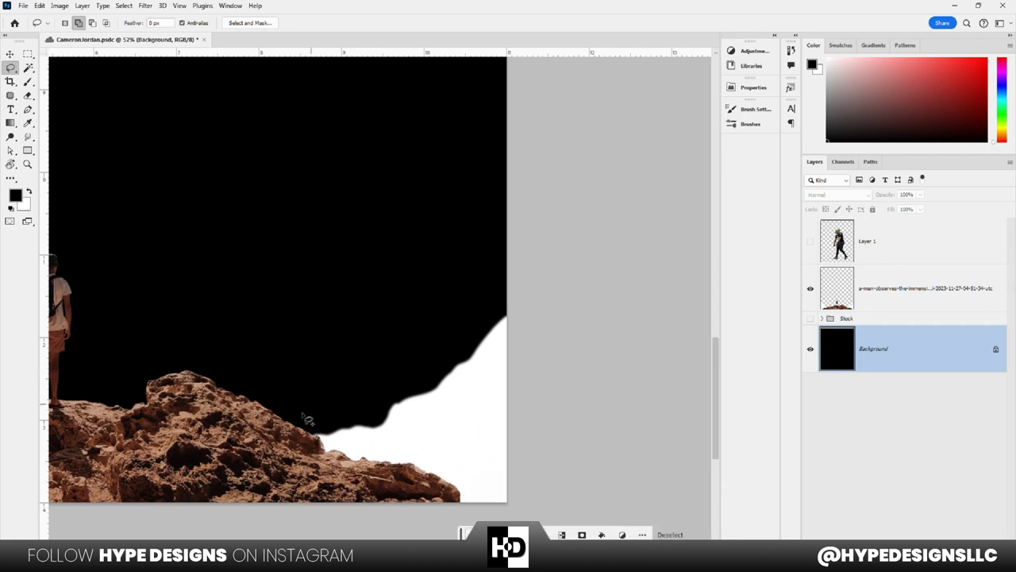
{"action": "left_click", "coordinate": [873, 288]}
{"action": "key", "text": "Delete"}
{"action": "left_click", "coordinate": [124, 5]}
{"action": "left_click", "coordinate": [135, 28]}
- Fill the Background layer with white
{"action": "left_click_drag", "start_coordinate": [201, 399], "coordinate": [641, 421]}
{"action": "scroll", "coordinate": [641, 421], "scroll_direction": "down", "scroll_amount": 1}
{"action": "left_click", "coordinate": [827, 360]}
{"action": "key", "text": "ctrl+BackSpace"}
{"action": "left_click_drag", "start_coordinate": [596, 333], "coordinate": [447, 362]}
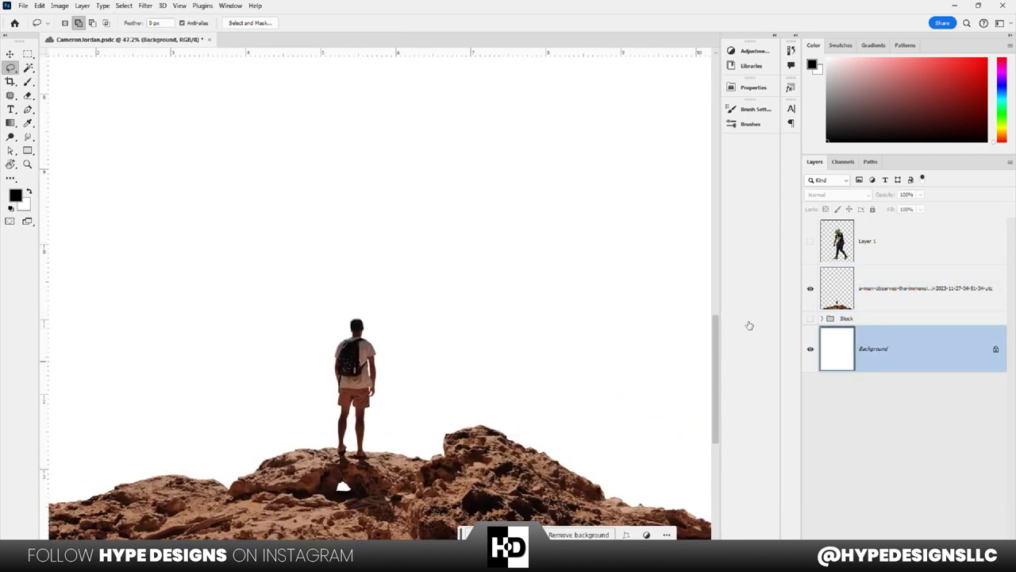
- Add a Levels adjustment clipped to the man-and-rocks layer and move its black and midtone points to deepen the shadows
{"action": "left_click", "coordinate": [873, 289]}
{"action": "scroll", "coordinate": [293, 340], "scroll_direction": "down", "scroll_amount": 2}
{"action": "left_click", "coordinate": [913, 561]}
{"action": "left_click", "coordinate": [941, 423]}
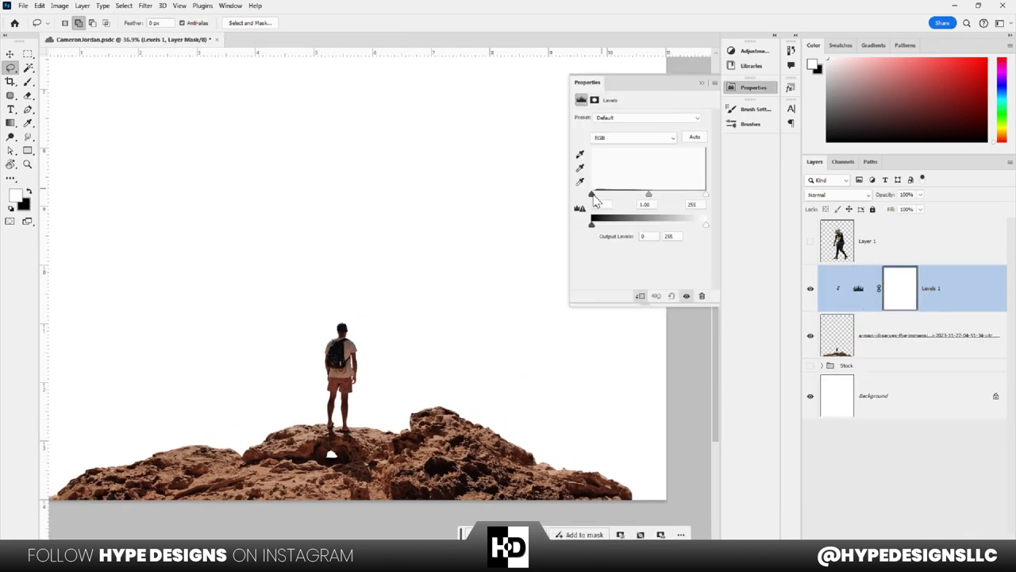
{"action": "left_click_drag", "start_coordinate": [591, 193], "coordinate": [610, 194]}
{"action": "left_click_drag", "start_coordinate": [658, 194], "coordinate": [670, 193]}
- Add a Hue/Saturation adjustment clipped above the man-and-rocks layer and reduce the saturation
{"action": "left_click", "coordinate": [914, 336]}
{"action": "left_click", "coordinate": [932, 517]}
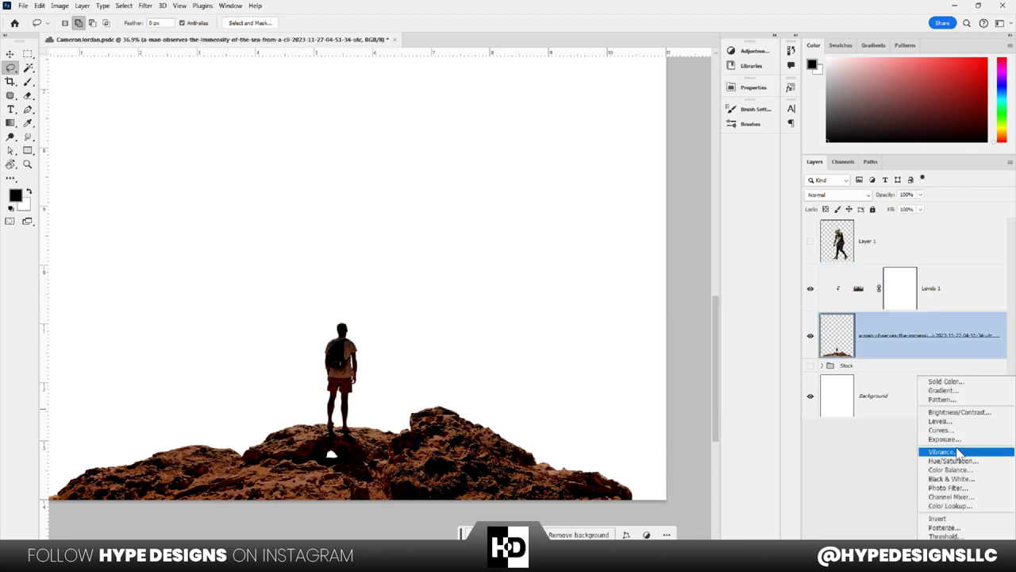
{"action": "left_click", "coordinate": [942, 452]}
{"action": "left_click_drag", "start_coordinate": [641, 199], "coordinate": [648, 199]}
{"action": "left_click", "coordinate": [702, 84]}
- Add an Exposure adjustment clipped to the man-and-rocks layer and lower the exposure
{"action": "left_click", "coordinate": [913, 382]}
{"action": "left_click", "coordinate": [913, 561]}
{"action": "left_click", "coordinate": [942, 445]}
{"action": "mouse_move", "coordinate": [641, 145]}
{"action": "left_mouse_down"}
{"action": "mouse_move", "coordinate": [615, 145]}
{"action": "mouse_move", "coordinate": [630, 144]}
{"action": "left_mouse_up"}
{"action": "left_click", "coordinate": [702, 82]}
- Paint black on the Exposure mask along the upper edges of the rocks to bring back their highlights around the man's feet
{"action": "key", "text": "b"}
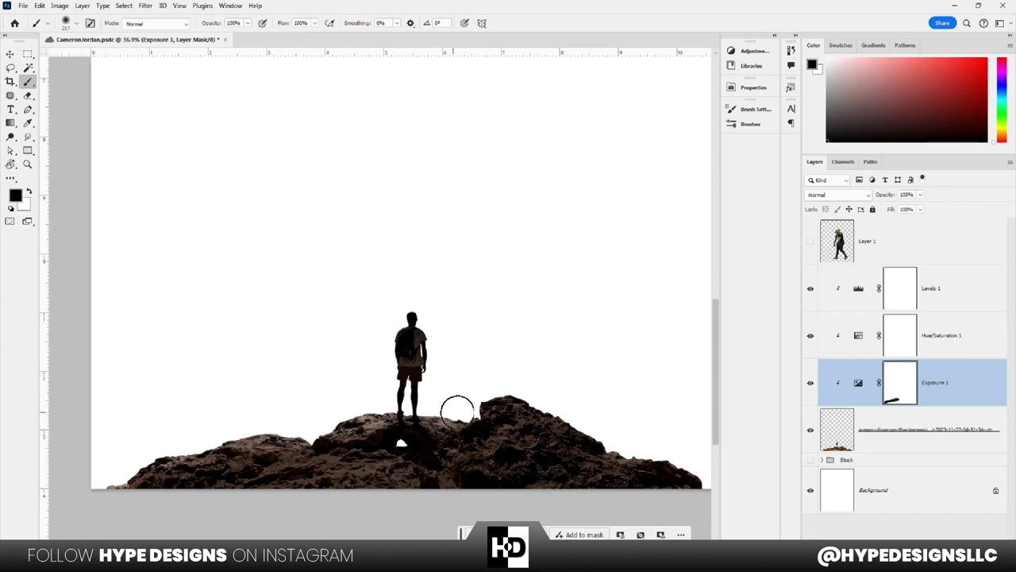
{"action": "left_click_drag", "start_coordinate": [627, 453], "coordinate": [683, 467]}
{"action": "scroll", "coordinate": [429, 435], "scroll_direction": "up", "scroll_amount": 8}
{"action": "left_click_drag", "start_coordinate": [317, 330], "coordinate": [506, 420]}
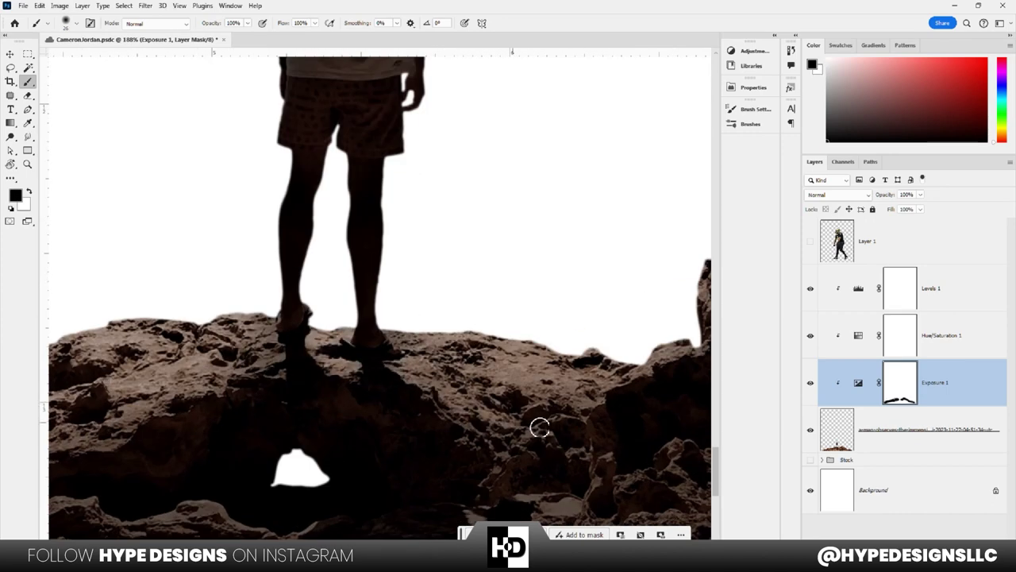
{"action": "scroll", "coordinate": [390, 388], "scroll_direction": "down", "scroll_amount": 6}
{"action": "left_click_drag", "start_coordinate": [363, 447], "coordinate": [510, 436]}
{"action": "mouse_move", "coordinate": [318, 437]}
{"action": "left_mouse_down"}
{"action": "mouse_move", "coordinate": [233, 450]}
{"action": "mouse_move", "coordinate": [286, 429]}
{"action": "left_mouse_up"}
{"action": "left_click_drag", "start_coordinate": [593, 436], "coordinate": [342, 413]}
{"action": "mouse_move", "coordinate": [349, 415]}
{"action": "left_mouse_down"}
{"action": "mouse_move", "coordinate": [445, 365]}
{"action": "mouse_move", "coordinate": [474, 368]}
{"action": "left_mouse_up"}
{"action": "scroll", "coordinate": [473, 368], "scroll_direction": "down", "scroll_amount": 8}
- Raise the saturation in the existing Hue/Saturation adjustment on the rocks
{"action": "double_click", "coordinate": [859, 335]}
{"action": "left_click_drag", "start_coordinate": [617, 183], "coordinate": [626, 185]}
{"action": "left_click", "coordinate": [702, 83]}
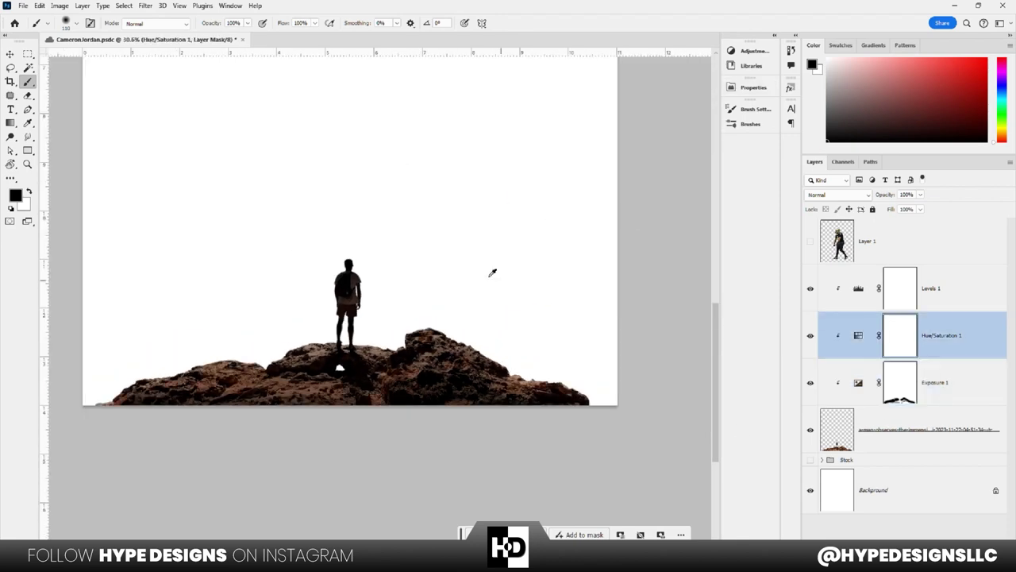
- Move the scenic-rocky-coastline layer out of the Stock group to directly beneath the man-and-rocks layer
{"action": "scroll", "coordinate": [477, 326], "scroll_direction": "down", "scroll_amount": 4}
{"action": "left_click", "coordinate": [823, 460]}
{"action": "scroll", "coordinate": [876, 455], "scroll_direction": "down", "scroll_amount": 4}
{"action": "mouse_move", "coordinate": [908, 395]}
{"action": "left_mouse_down"}
{"action": "mouse_move", "coordinate": [638, 279]}
{"action": "mouse_move", "coordinate": [906, 265]}
{"action": "left_mouse_up"}
{"action": "left_click", "coordinate": [499, 215]}
{"action": "left_click_drag", "start_coordinate": [448, 308], "coordinate": [447, 374]}
{"action": "key", "text": "ctrl+z"}
{"action": "left_click", "coordinate": [10, 55]}
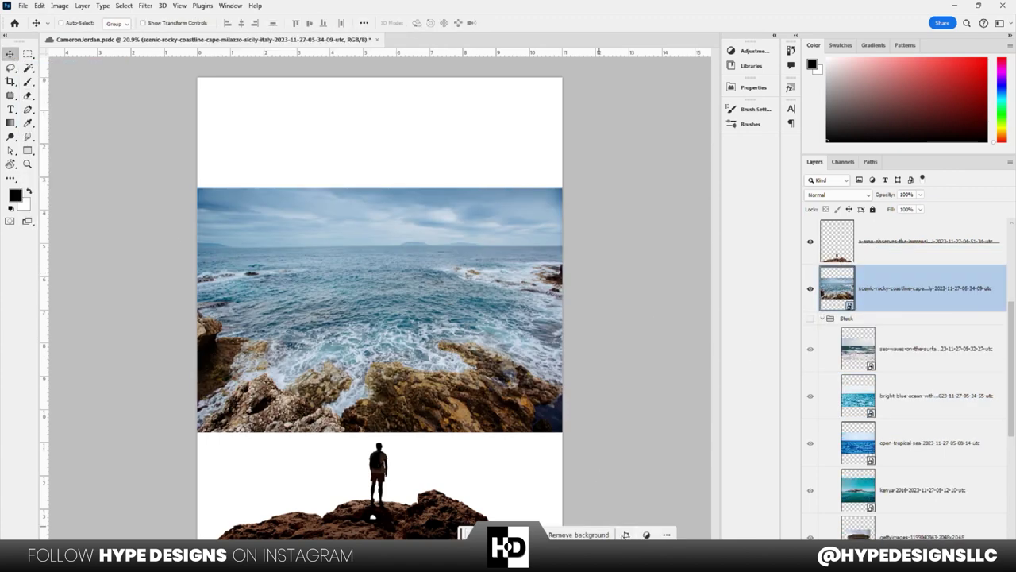
- Squash the coastline photo vertically and place it at the bottom of the canvas behind the man
{"action": "key", "text": "ctrl+t"}
{"action": "left_click_drag", "start_coordinate": [429, 338], "coordinate": [429, 450]}
{"action": "left_click_drag", "start_coordinate": [385, 293], "coordinate": [388, 386]}
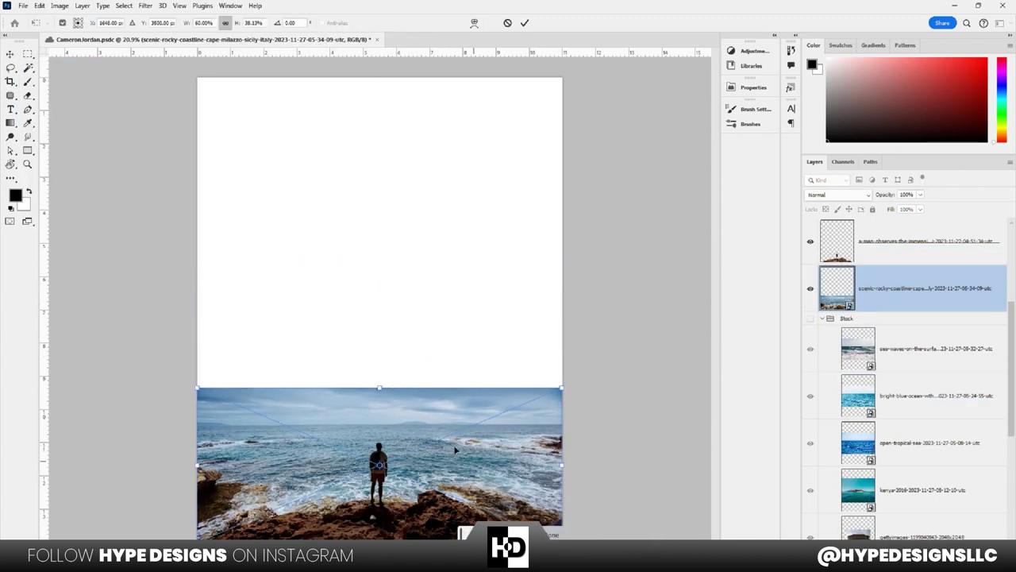
{"action": "key", "text": "Return"}
- Bring the kenya-2016 island photo out of the Stock group, shrink and narrow it, and place it over the coastline's horizon
{"action": "scroll", "coordinate": [911, 402], "scroll_direction": "down", "scroll_amount": 2}
{"action": "left_click_drag", "start_coordinate": [911, 401], "coordinate": [891, 266]}
{"action": "key", "text": "ctrl+t"}
{"action": "left_click_drag", "start_coordinate": [429, 295], "coordinate": [426, 339]}
{"action": "left_click_drag", "start_coordinate": [559, 356], "coordinate": [562, 355]}
{"action": "left_click_drag", "start_coordinate": [199, 355], "coordinate": [264, 355]}
{"action": "left_click_drag", "start_coordinate": [561, 356], "coordinate": [527, 356]}
{"action": "left_click_drag", "start_coordinate": [458, 350], "coordinate": [457, 411]}
{"action": "key", "text": "Return"}
- Rasterize the island and coastline layers and add a layer mask to the island layer
{"action": "right_click", "coordinate": [878, 296]}
{"action": "left_click", "coordinate": [891, 318]}
{"action": "right_click", "coordinate": [872, 332]}
{"action": "left_click", "coordinate": [875, 319]}
{"action": "left_click", "coordinate": [893, 547]}
- Paint out the water and surroundings on the island layer's mask so only the island blends into the horizon
{"action": "left_click", "coordinate": [28, 82]}
{"action": "mouse_move", "coordinate": [286, 508]}
{"action": "left_mouse_down"}
{"action": "mouse_move", "coordinate": [431, 513]}
{"action": "mouse_move", "coordinate": [461, 341]}
{"action": "mouse_move", "coordinate": [316, 340]}
{"action": "mouse_move", "coordinate": [243, 471]}
{"action": "mouse_move", "coordinate": [458, 503]}
{"action": "left_mouse_up"}
{"action": "key", "text": "v"}
{"action": "left_click", "coordinate": [838, 289]}
{"action": "key", "text": "ctrl+t"}
{"action": "key", "text": "Return"}
{"action": "left_click", "coordinate": [27, 81]}
{"action": "mouse_move", "coordinate": [311, 458]}
{"action": "left_mouse_down"}
{"action": "mouse_move", "coordinate": [511, 456]}
{"action": "mouse_move", "coordinate": [362, 457]}
{"action": "left_mouse_up"}
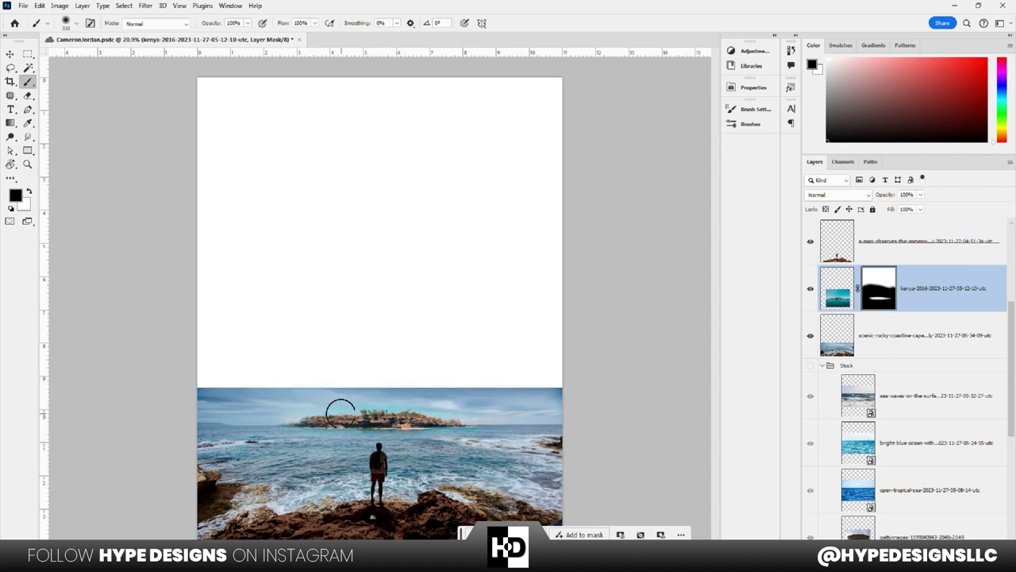
- Show the football player layer, enlarge the player slightly and position him striding over the sea
{"action": "scroll", "coordinate": [935, 458], "scroll_direction": "down", "scroll_amount": 5}
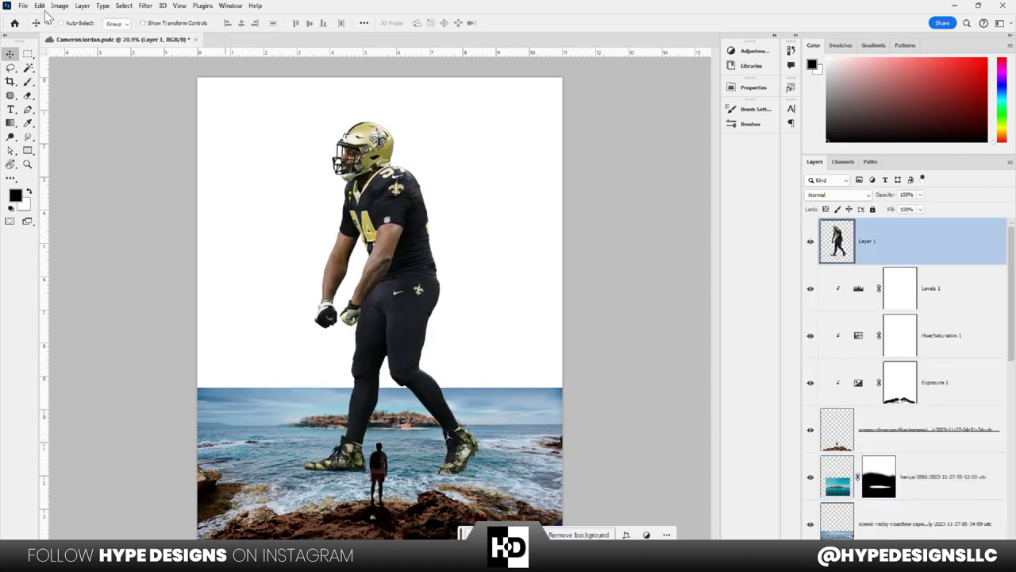
{"action": "key", "text": "ctrl+t"}
{"action": "left_click_drag", "start_coordinate": [410, 450], "coordinate": [401, 453]}
{"action": "key", "text": "Return"}
- Add a layer mask to the player layer and paint away the soles of both shoes to sink them into the water
{"action": "left_click", "coordinate": [892, 547]}
{"action": "key", "text": "b"}
{"action": "scroll", "coordinate": [304, 500], "scroll_direction": "up", "scroll_amount": 10}
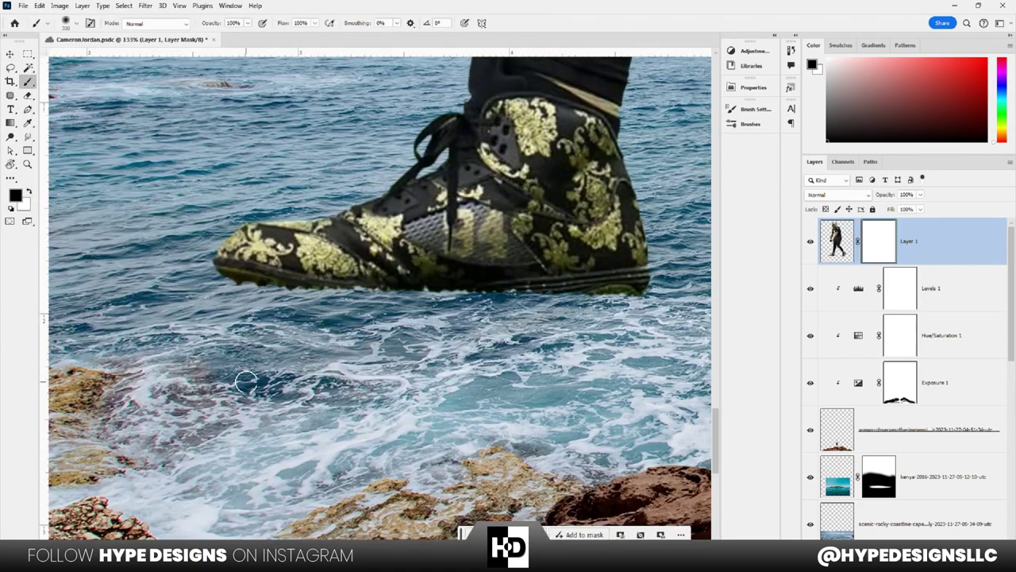
{"action": "left_click_drag", "start_coordinate": [235, 275], "coordinate": [536, 293]}
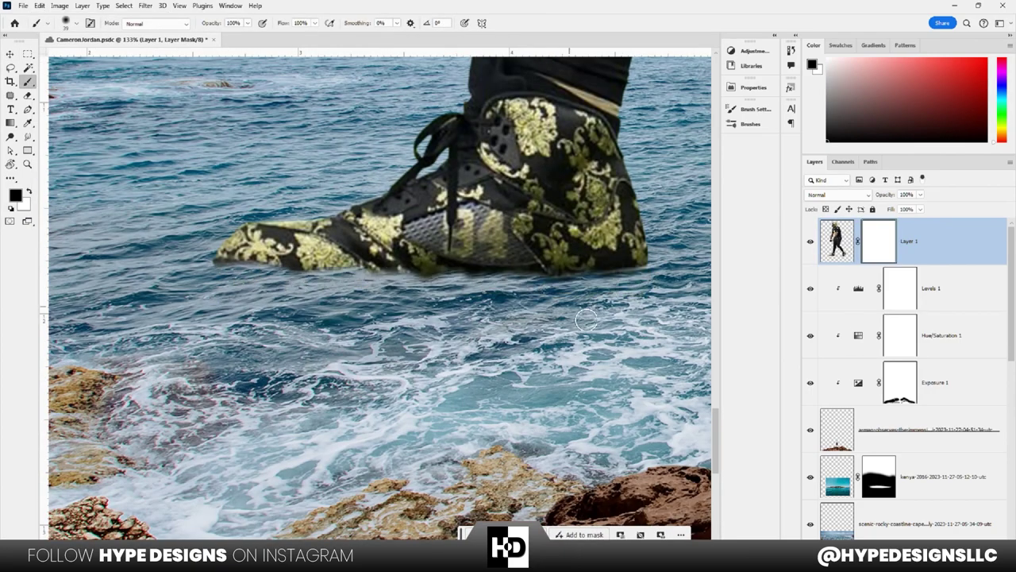
{"action": "left_click_drag", "start_coordinate": [683, 309], "coordinate": [408, 336]}
{"action": "left_click_drag", "start_coordinate": [675, 333], "coordinate": [208, 325]}
{"action": "mouse_move", "coordinate": [303, 294]}
{"action": "left_mouse_down"}
{"action": "mouse_move", "coordinate": [344, 294]}
{"action": "mouse_move", "coordinate": [372, 323]}
{"action": "left_mouse_up"}
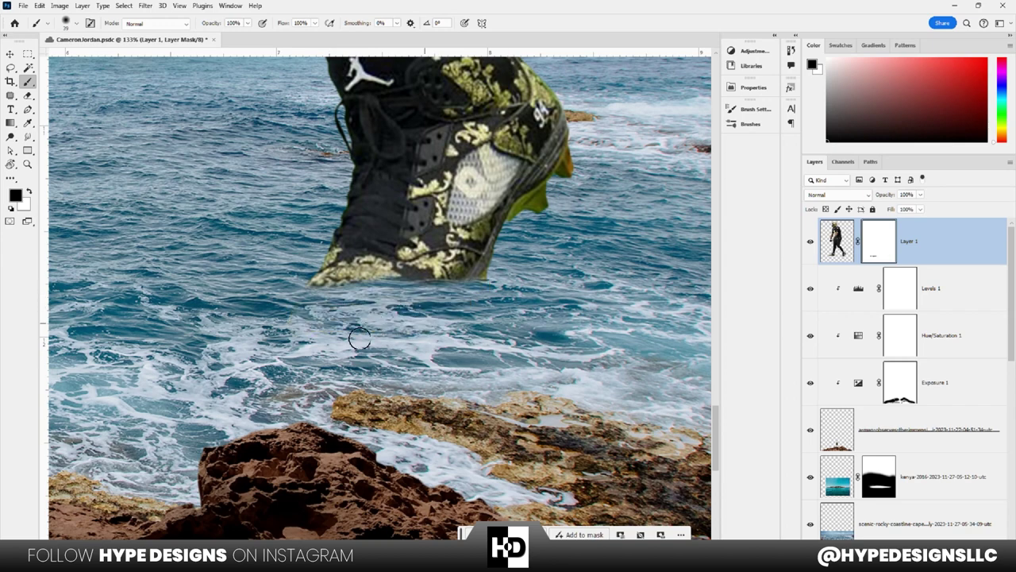
{"action": "scroll", "coordinate": [468, 312], "scroll_direction": "down", "scroll_amount": 8}
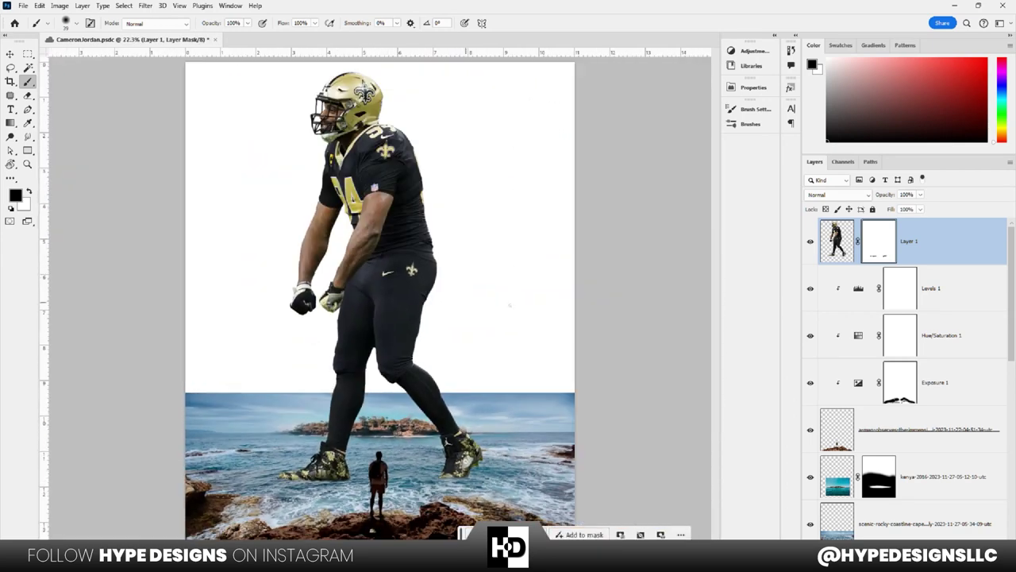
- Move the sea-waves layer out of the Stock group to above the coastline layer and place it at the canvas bottom
{"action": "scroll", "coordinate": [876, 436], "scroll_direction": "down", "scroll_amount": 3}
{"action": "left_click_drag", "start_coordinate": [910, 444], "coordinate": [910, 361]}
{"action": "left_click", "coordinate": [10, 54]}
{"action": "left_click_drag", "start_coordinate": [459, 260], "coordinate": [459, 423]}
- Add a layer mask to the sea-waves layer and paint away its edges to blend the waves with the coastline
{"action": "left_click", "coordinate": [896, 564]}
{"action": "key", "text": "b"}
{"action": "left_click_drag", "start_coordinate": [196, 541], "coordinate": [192, 526]}
{"action": "mouse_move", "coordinate": [549, 433]}
{"action": "left_mouse_down"}
{"action": "mouse_move", "coordinate": [124, 322]}
{"action": "mouse_move", "coordinate": [403, 432]}
{"action": "mouse_move", "coordinate": [548, 389]}
{"action": "left_mouse_up"}
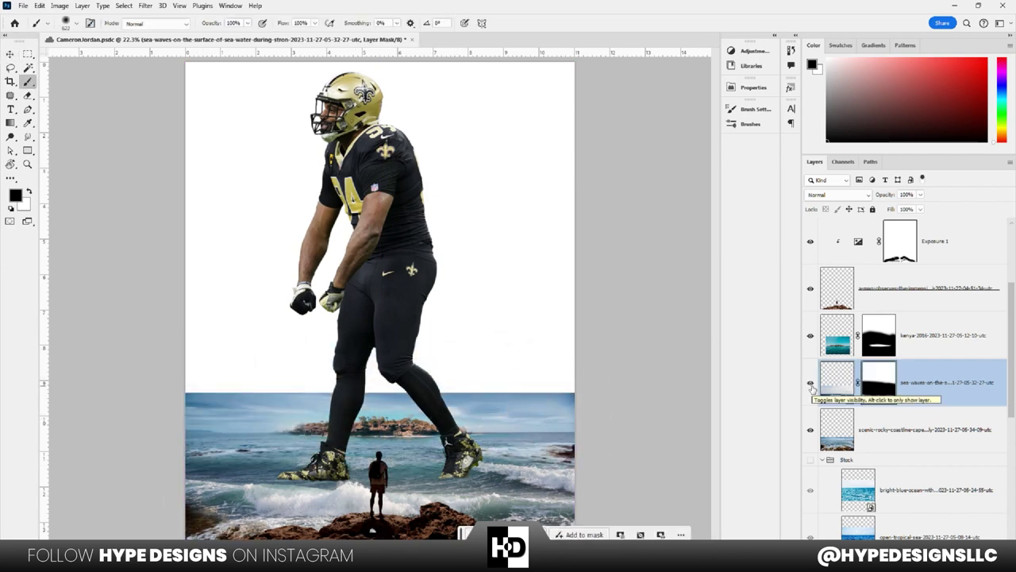
- Add a layer mask to the coastline layer and select its sky above the horizon and island with the Polygonal Lasso
{"action": "left_click", "coordinate": [924, 430]}
{"action": "left_click", "coordinate": [896, 564]}
{"action": "key", "text": "l"}
{"action": "scroll", "coordinate": [209, 454], "scroll_direction": "up", "scroll_amount": 5}
{"action": "right_click", "coordinate": [13, 69]}
{"action": "left_click", "coordinate": [65, 78]}
{"action": "left_click", "coordinate": [138, 388]}
{"action": "left_click", "coordinate": [430, 387]}
{"action": "left_click", "coordinate": [491, 346]}
{"action": "left_click", "coordinate": [662, 322]}
{"action": "left_click", "coordinate": [708, 328]}
{"action": "left_click", "coordinate": [709, 324]}
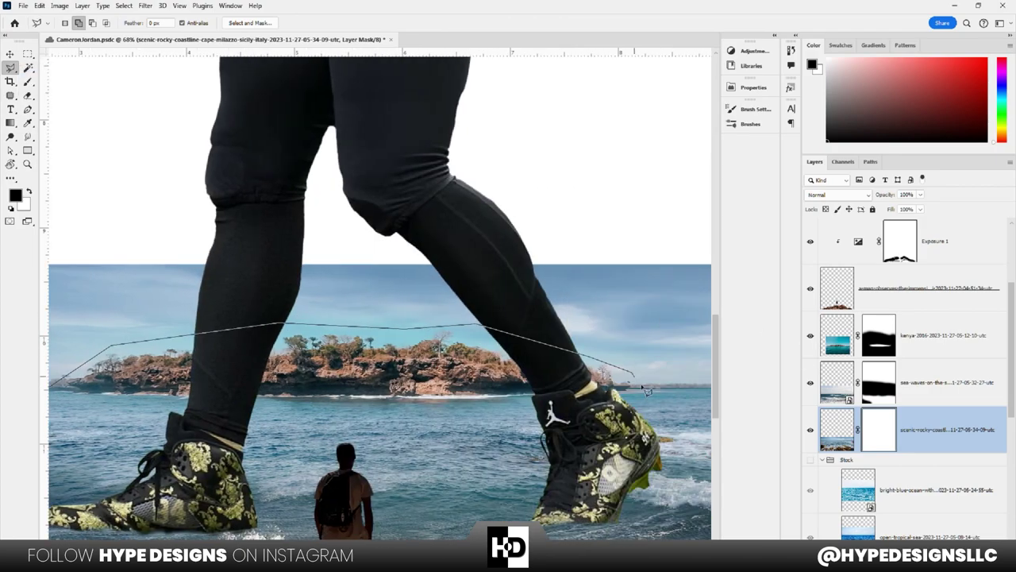
{"action": "left_click", "coordinate": [633, 372]}
{"action": "left_click", "coordinate": [641, 384]}
{"action": "left_click", "coordinate": [697, 384]}
{"action": "left_click", "coordinate": [702, 226]}
{"action": "left_click", "coordinate": [52, 176]}
{"action": "left_click", "coordinate": [138, 389]}
- Refine the sky selection with the Lasso tool along the horizon and the island's far left end
{"action": "left_click_drag", "start_coordinate": [556, 381], "coordinate": [182, 309]}
{"action": "scroll", "coordinate": [534, 328], "scroll_direction": "up", "scroll_amount": 3}
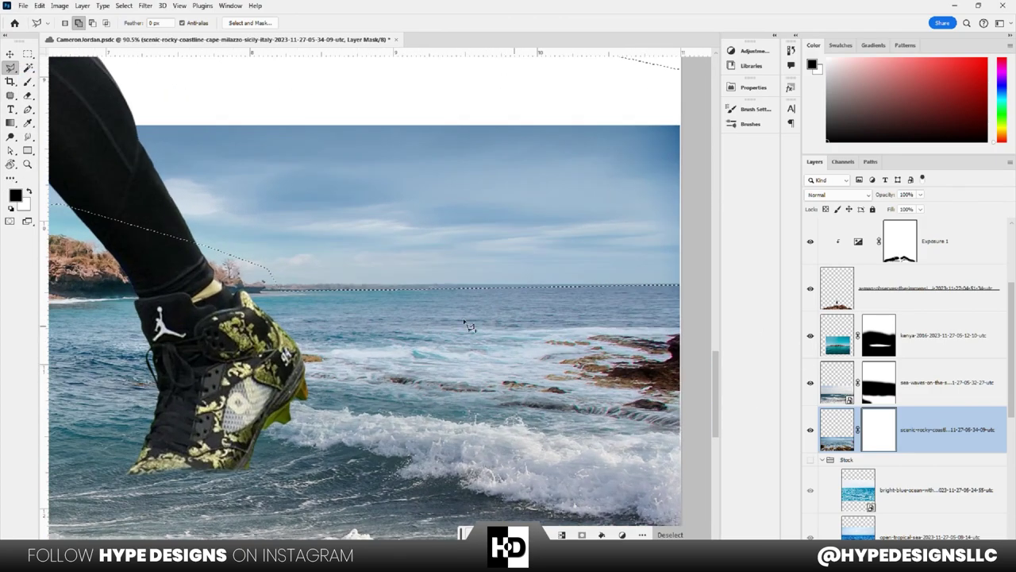
{"action": "scroll", "coordinate": [534, 328], "scroll_direction": "down", "scroll_amount": 4}
{"action": "scroll", "coordinate": [349, 298], "scroll_direction": "up", "scroll_amount": 3}
{"action": "left_click_drag", "start_coordinate": [80, 296], "coordinate": [247, 252]}
{"action": "scroll", "coordinate": [247, 252], "scroll_direction": "up", "scroll_amount": 4}
{"action": "mouse_move", "coordinate": [327, 387]}
{"action": "left_mouse_down"}
{"action": "mouse_move", "coordinate": [401, 375]}
{"action": "mouse_move", "coordinate": [388, 367]}
{"action": "left_mouse_up"}
{"action": "mouse_move", "coordinate": [400, 372]}
{"action": "left_mouse_down"}
{"action": "mouse_move", "coordinate": [419, 337]}
{"action": "mouse_move", "coordinate": [490, 353]}
{"action": "left_mouse_up"}
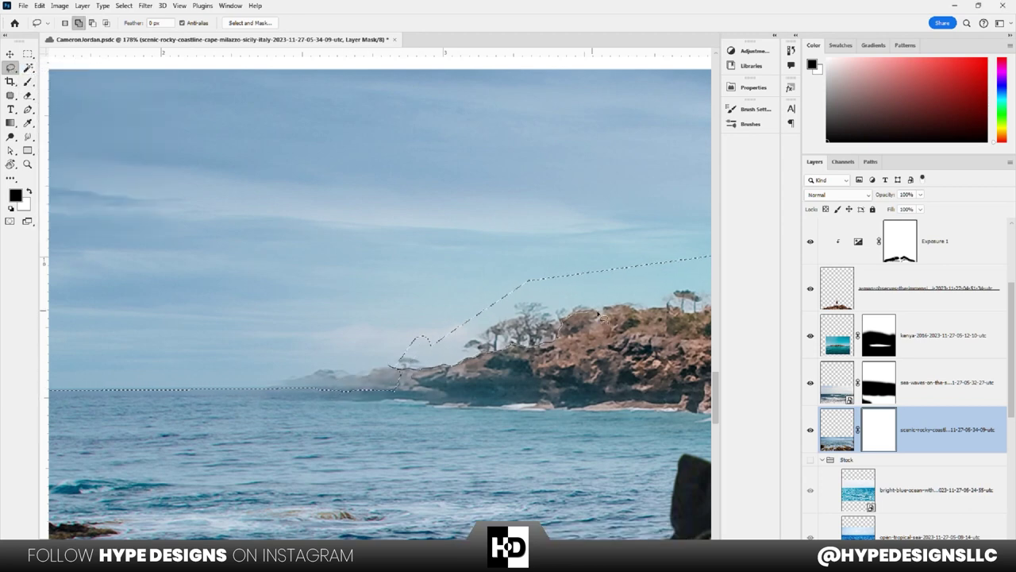
- Extend the sky selection down to the treetops on the island's left part and across the player's front leg
{"action": "left_click_drag", "start_coordinate": [380, 308], "coordinate": [384, 325]}
{"action": "left_click_drag", "start_coordinate": [683, 312], "coordinate": [318, 328]}
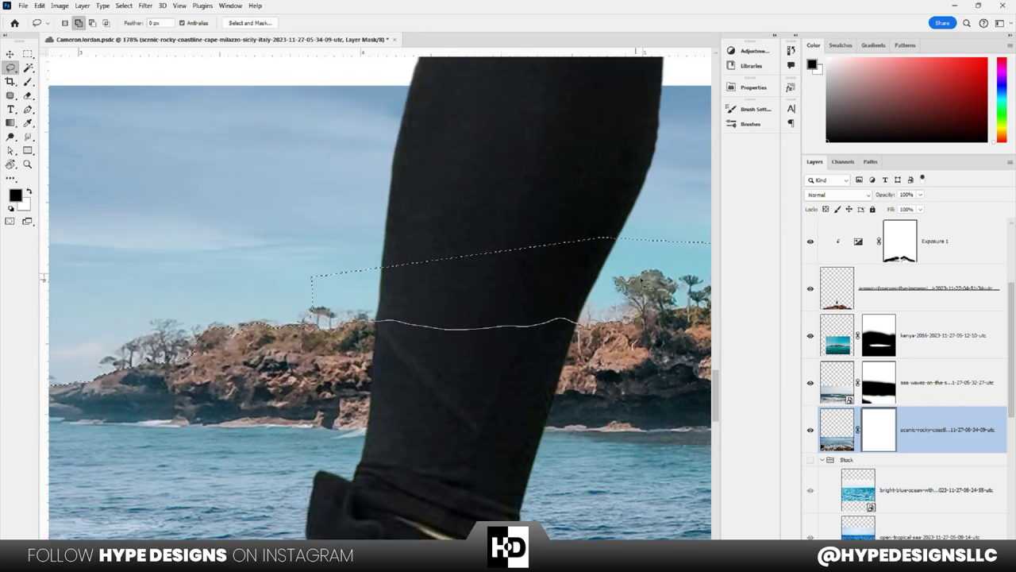
{"action": "left_click_drag", "start_coordinate": [684, 310], "coordinate": [310, 216]}
{"action": "mouse_move", "coordinate": [644, 294]}
{"action": "left_mouse_down"}
{"action": "mouse_move", "coordinate": [311, 252]}
{"action": "mouse_move", "coordinate": [412, 256]}
{"action": "left_mouse_up"}
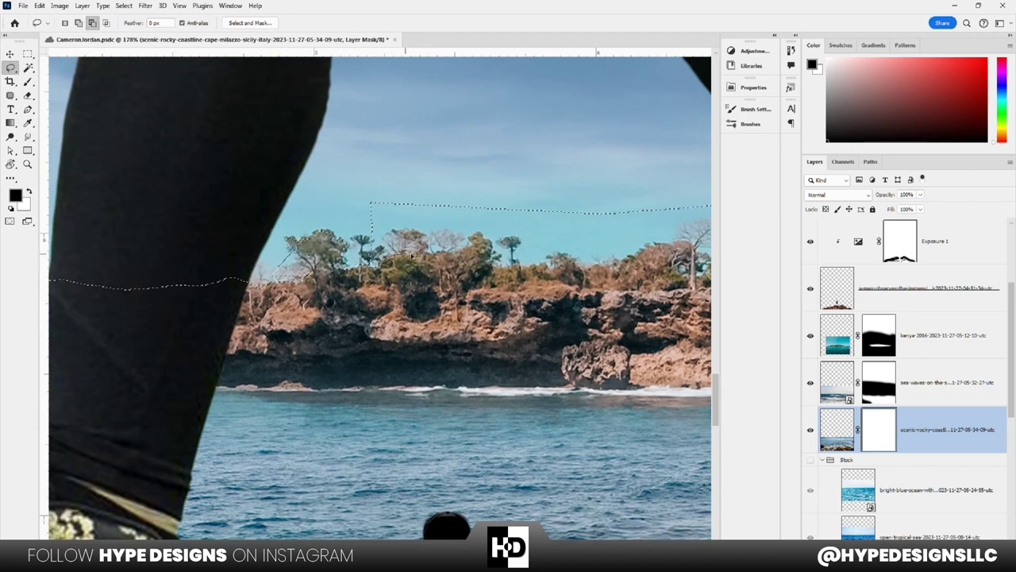
{"action": "key", "text": "shift"}
{"action": "left_click_drag", "start_coordinate": [624, 267], "coordinate": [267, 174]}
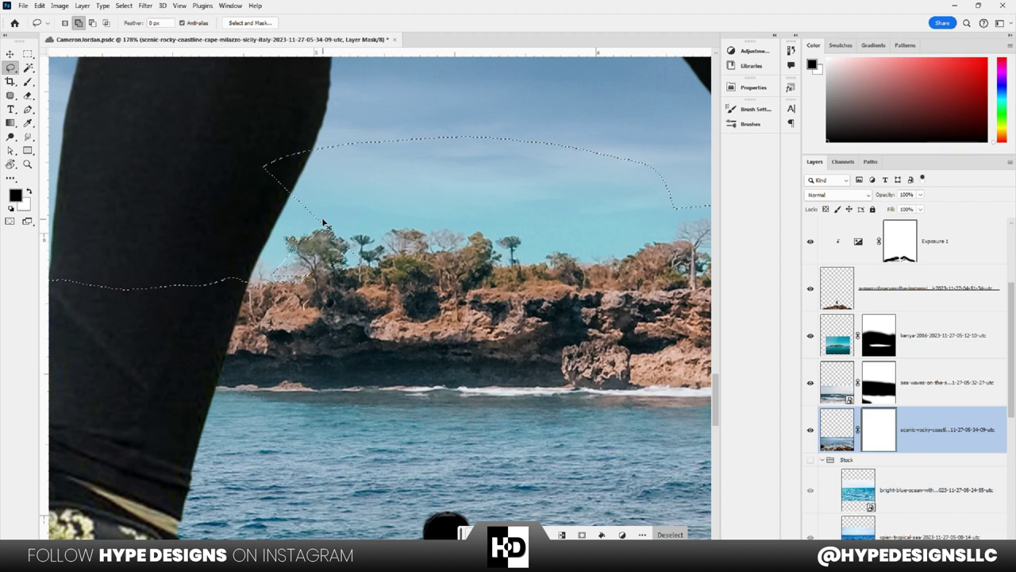
{"action": "key", "text": "ctrl+z"}
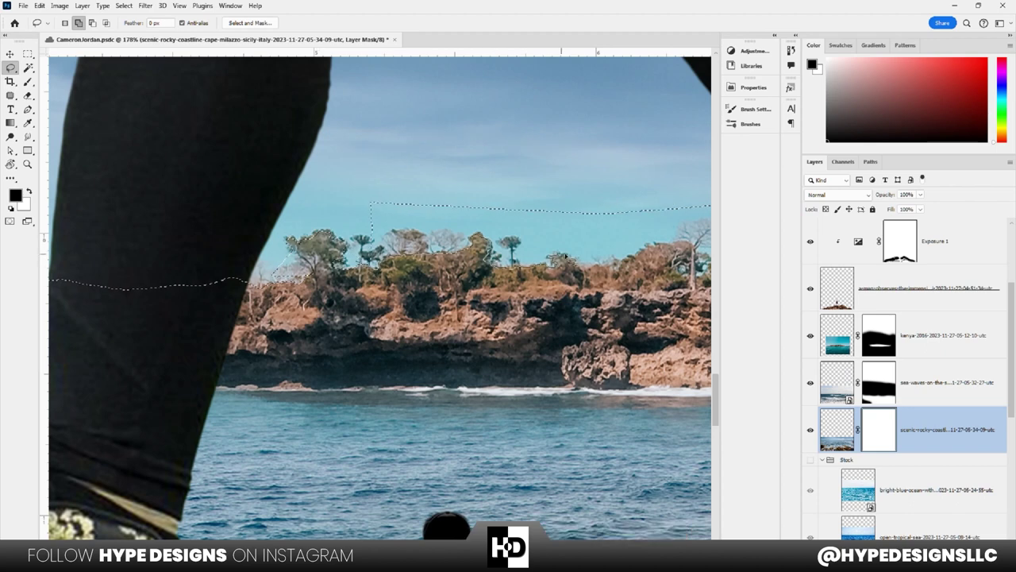
- Trace the island's remaining treetops up to the back leg and mask the selected sky out of the coastline layer
{"action": "mouse_move", "coordinate": [647, 253]}
{"action": "left_mouse_down"}
{"action": "mouse_move", "coordinate": [699, 258]}
{"action": "mouse_move", "coordinate": [291, 291]}
{"action": "left_mouse_up"}
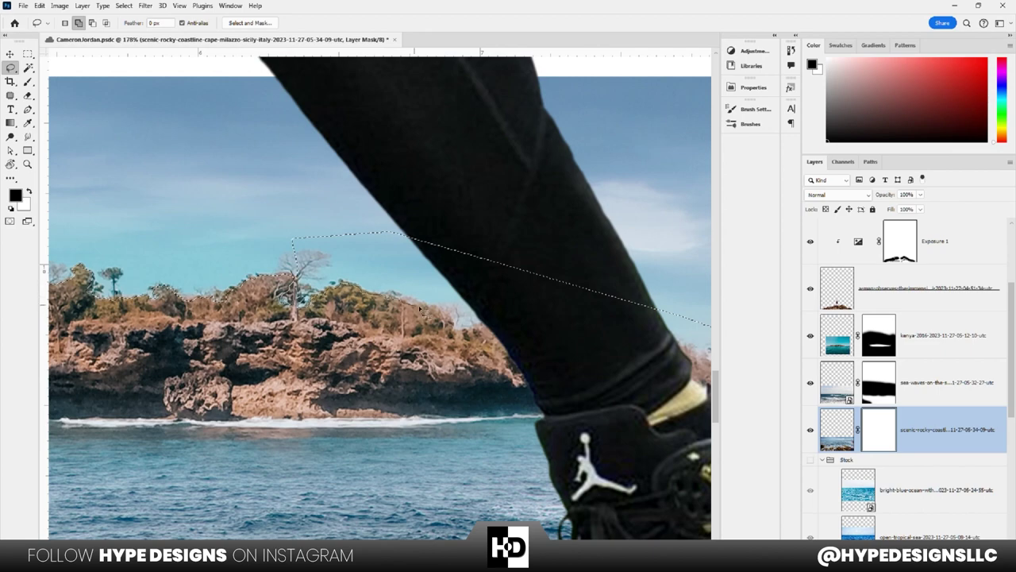
{"action": "left_click_drag", "start_coordinate": [420, 308], "coordinate": [243, 191]}
{"action": "left_click_drag", "start_coordinate": [489, 317], "coordinate": [223, 228]}
{"action": "left_click_drag", "start_coordinate": [223, 228], "coordinate": [434, 272]}
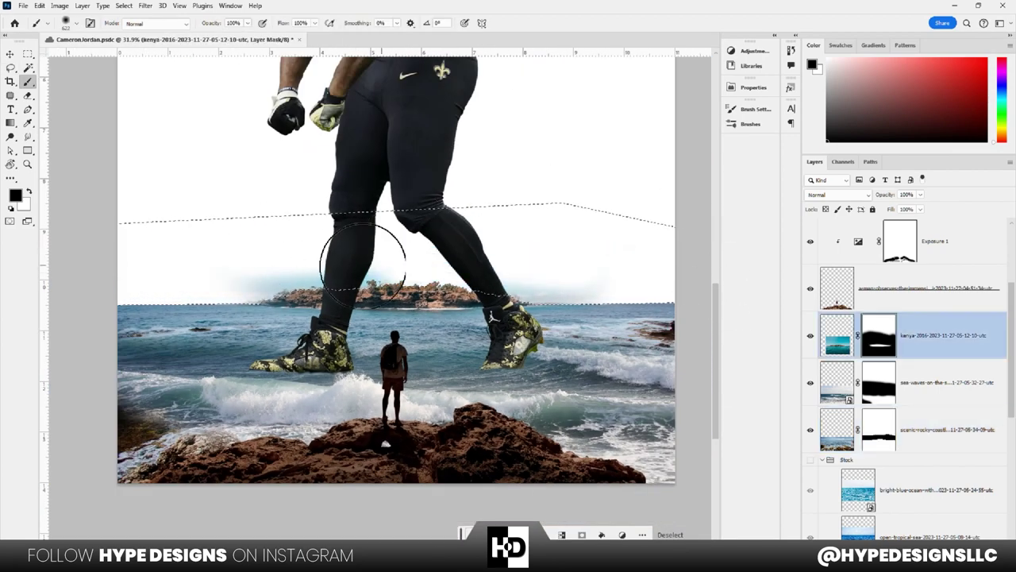
- Paint the leftover sky around the island black on the island layer's mask and clear the selection
{"action": "left_click_drag", "start_coordinate": [363, 266], "coordinate": [211, 200]}
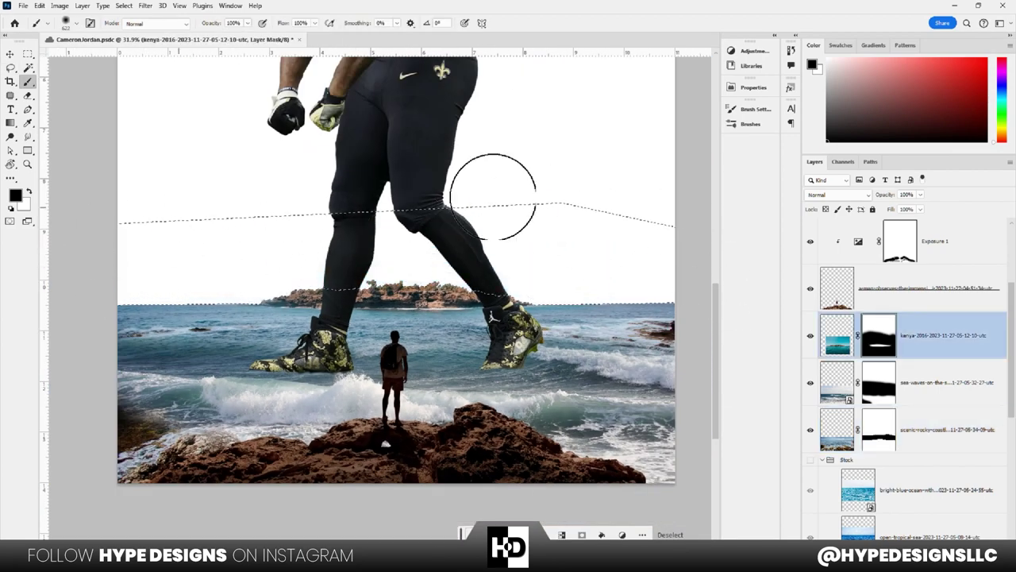
{"action": "left_click", "coordinate": [879, 382]}
{"action": "left_click", "coordinate": [124, 6]}
{"action": "left_click", "coordinate": [134, 29]}
- Select the island, sea-waves and coastline layers together and stretch them slightly past both side edges of the canvas
{"action": "left_click", "coordinate": [944, 335]}
{"action": "left_click", "coordinate": [945, 430], "text": "shift"}
{"action": "left_click", "coordinate": [40, 5]}
{"action": "left_click", "coordinate": [59, 238]}
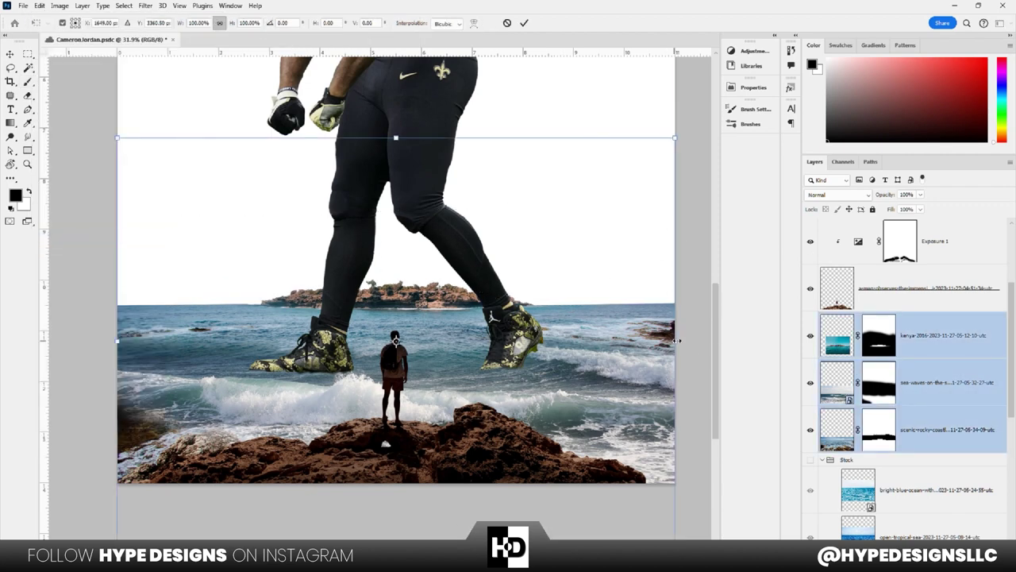
{"action": "left_click_drag", "start_coordinate": [675, 335], "coordinate": [682, 334]}
{"action": "left_click_drag", "start_coordinate": [118, 336], "coordinate": [109, 341]}
{"action": "key", "text": "Return"}
{"action": "scroll", "coordinate": [224, 362], "scroll_direction": "down", "scroll_amount": 1}
{"action": "scroll", "coordinate": [224, 362], "scroll_direction": "up", "scroll_amount": 2}
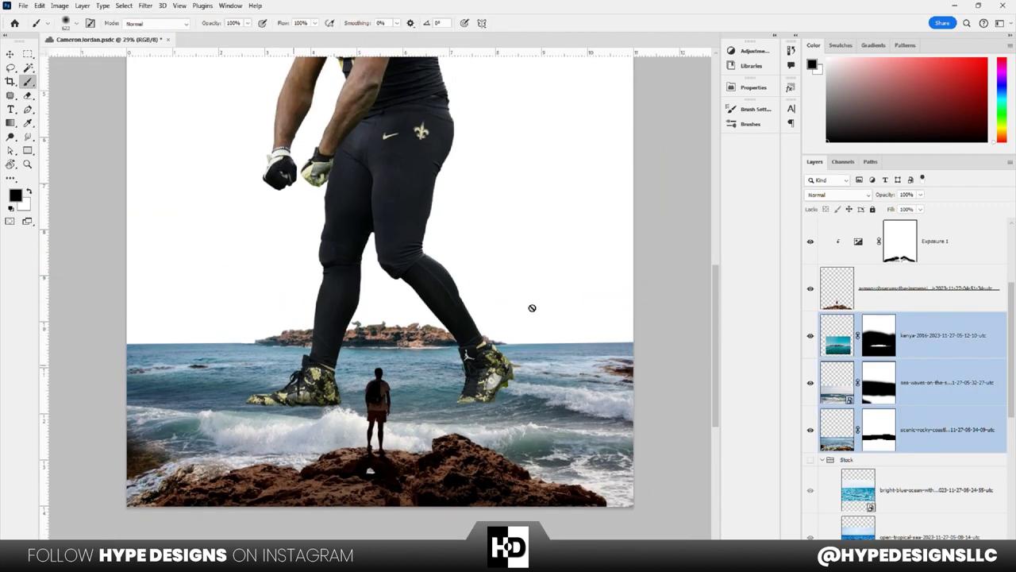
- Place the thunder-storm-sky photo beneath the coastline layer and scale it up to cover the whole sky
{"action": "scroll", "coordinate": [913, 381], "scroll_direction": "up", "scroll_amount": 2}
{"action": "left_click", "coordinate": [913, 384]}
{"action": "scroll", "coordinate": [897, 405], "scroll_direction": "down", "scroll_amount": 5}
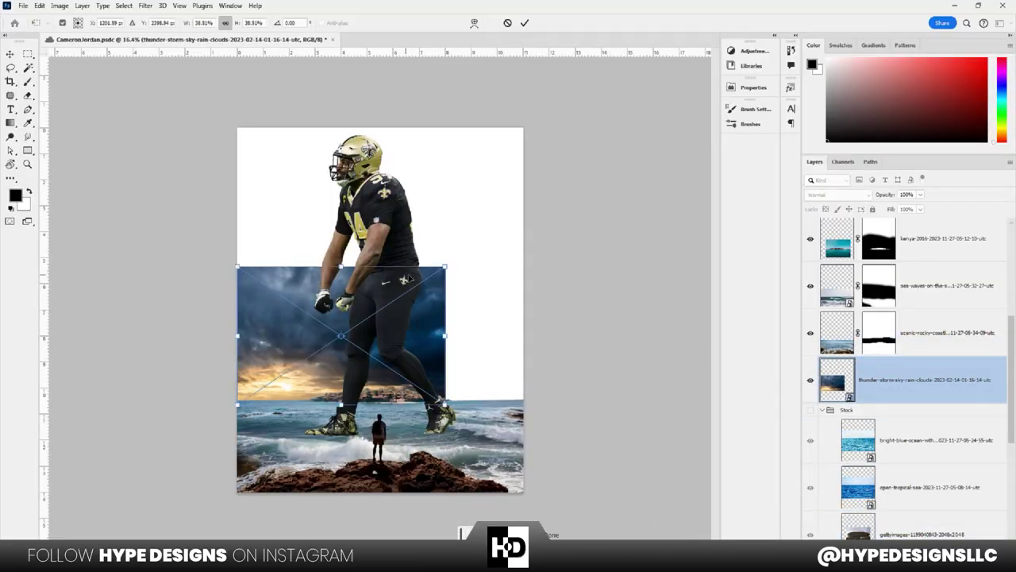
{"action": "left_click_drag", "start_coordinate": [445, 266], "coordinate": [656, 128]}
{"action": "key", "text": "Return"}
- Increase the texture, clarity and noise reduction on the player in the Camera Raw filter
{"action": "scroll", "coordinate": [349, 403], "scroll_direction": "up", "scroll_amount": 10}
{"action": "scroll", "coordinate": [441, 389], "scroll_direction": "down", "scroll_amount": 3}
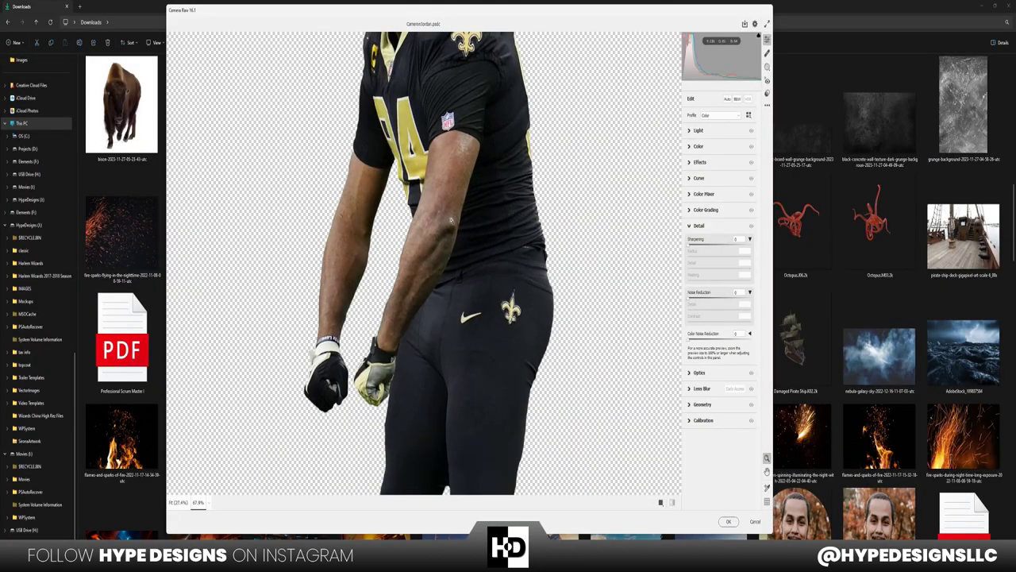
{"action": "scroll", "coordinate": [451, 220], "scroll_direction": "up", "scroll_amount": 3}
{"action": "left_click", "coordinate": [689, 130]}
{"action": "left_click", "coordinate": [690, 243]}
{"action": "left_click_drag", "start_coordinate": [720, 180], "coordinate": [737, 180]}
{"action": "left_click_drag", "start_coordinate": [720, 192], "coordinate": [736, 192]}
{"action": "left_click", "coordinate": [691, 317]}
{"action": "left_click_drag", "start_coordinate": [689, 298], "coordinate": [699, 299]}
- Raise the player's contrast and highlights, lower his shadows, and adjust his color in the Camera Raw filter
{"action": "left_click", "coordinate": [689, 130]}
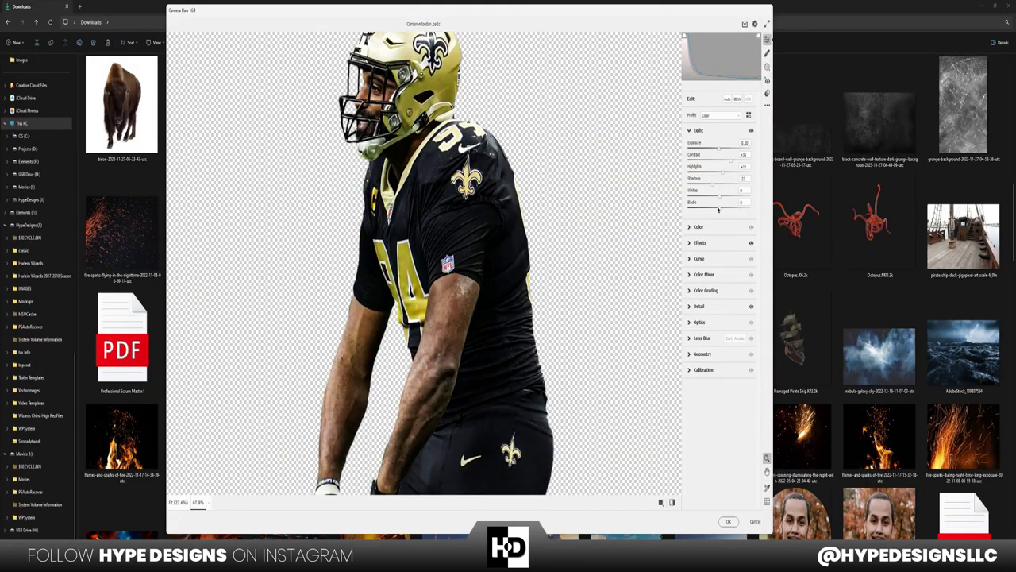
{"action": "left_click", "coordinate": [725, 226]}
{"action": "left_click", "coordinate": [690, 245]}
{"action": "left_click", "coordinate": [690, 344]}
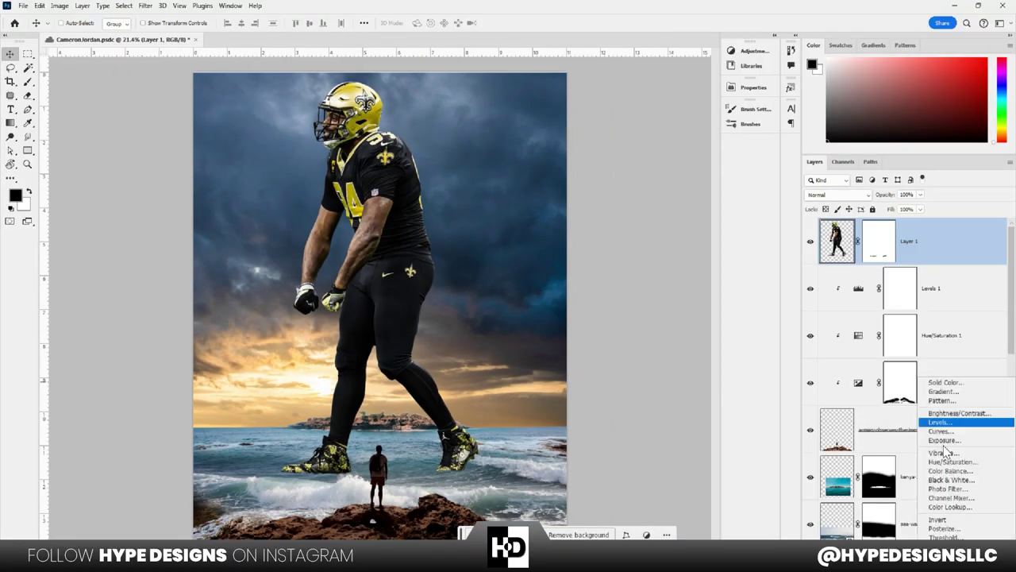
- Add a Vibrance adjustment clipped to the player layer
{"action": "left_click", "coordinate": [949, 439]}
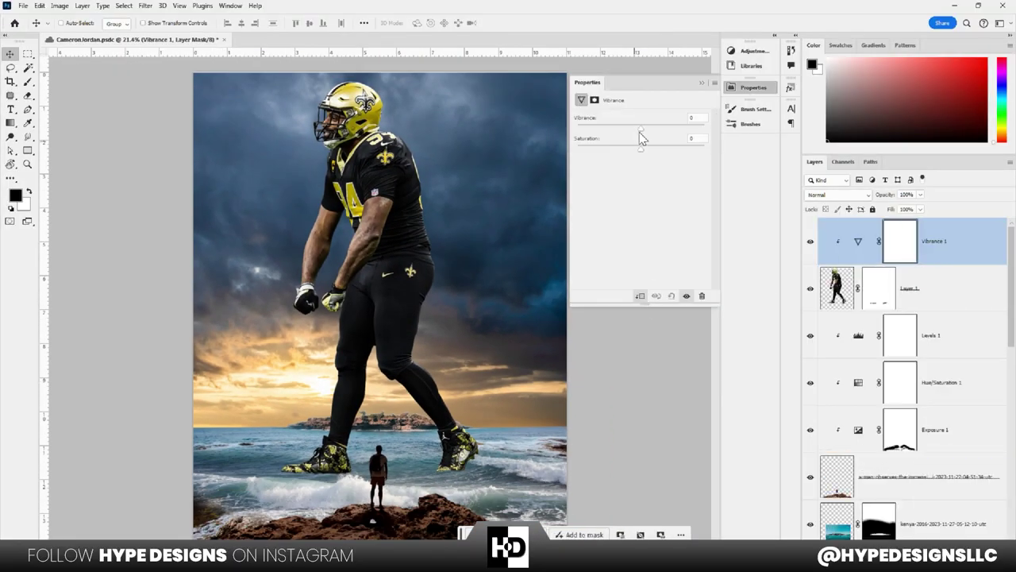
{"action": "left_click", "coordinate": [319, 437]}
{"action": "scroll", "coordinate": [384, 412], "scroll_direction": "up", "scroll_amount": 4}
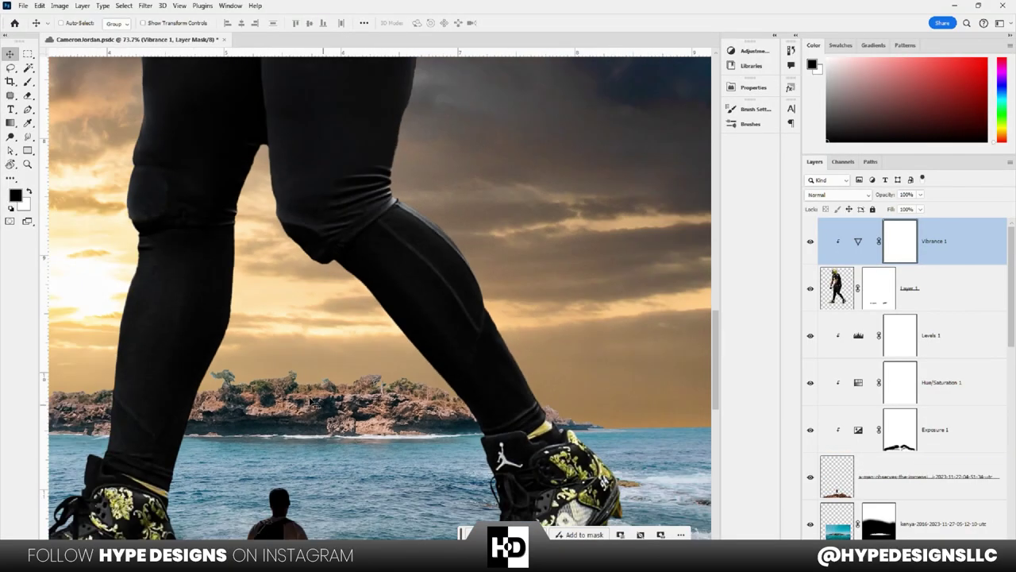
- Move the Downloader stadium photo above the gettyimages one, add an inverted layer mask, and paint it in over the dome's marked area
{"action": "scroll", "coordinate": [819, 462], "scroll_direction": "down", "scroll_amount": 10}
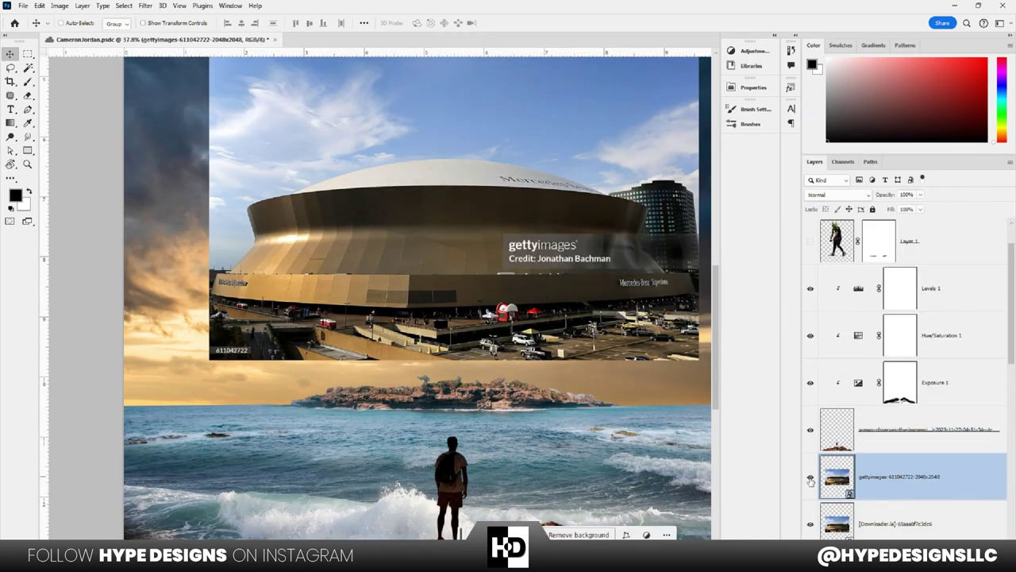
{"action": "left_click_drag", "start_coordinate": [897, 525], "coordinate": [897, 458]}
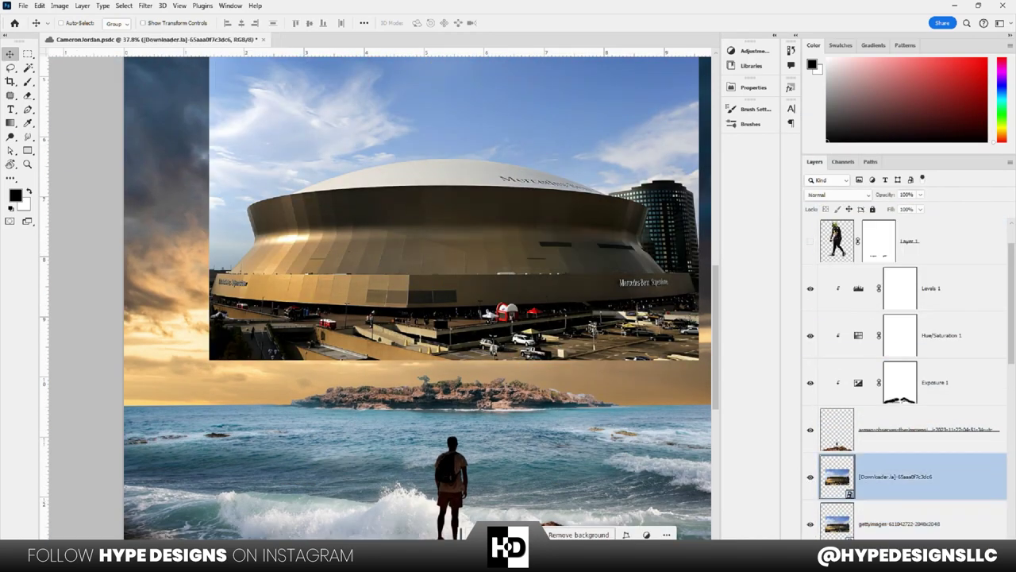
{"action": "left_click", "coordinate": [894, 548]}
{"action": "key", "text": "ctrl+i"}
{"action": "key", "text": "b"}
{"action": "key", "text": "x"}
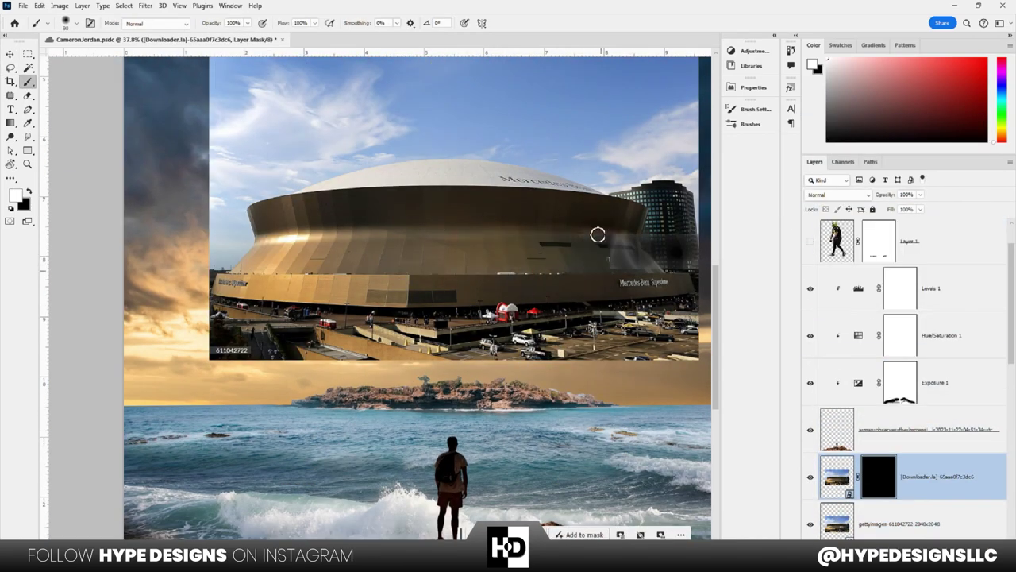
- Select both stadium photo layers and merge them into one
{"action": "left_click", "coordinate": [952, 520], "text": "shift"}
{"action": "right_click", "coordinate": [928, 495]}
{"action": "left_click", "coordinate": [936, 380]}
- Select the stadium building with the Quick Selection tool, leaving out the sky and surroundings
{"action": "right_click", "coordinate": [28, 69]}
{"action": "left_click", "coordinate": [78, 78]}
{"action": "left_click_drag", "start_coordinate": [344, 198], "coordinate": [297, 197]}
{"action": "left_click_drag", "start_coordinate": [629, 215], "coordinate": [502, 301]}
{"action": "key", "text": "alt"}
- Add the missing part of the dome's upper edge beside the tower block to the selection with the Polygonal Lasso
{"action": "right_click", "coordinate": [10, 68]}
{"action": "left_click", "coordinate": [55, 78]}
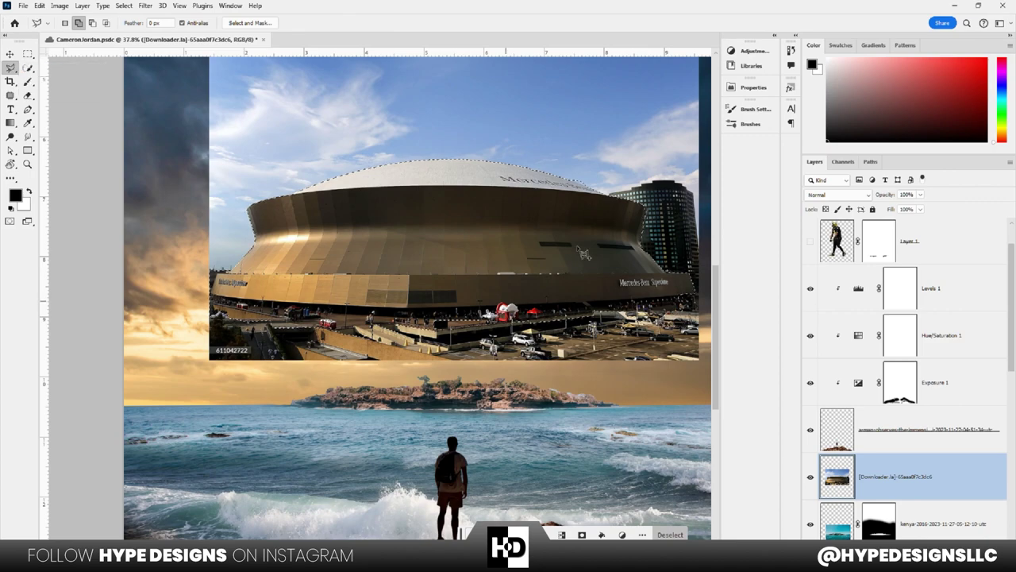
{"action": "scroll", "coordinate": [683, 260], "scroll_direction": "up", "scroll_amount": 7}
{"action": "scroll", "coordinate": [437, 292], "scroll_direction": "up", "scroll_amount": 2}
{"action": "scroll", "coordinate": [435, 295], "scroll_direction": "up", "scroll_amount": 1}
{"action": "left_click", "coordinate": [430, 334], "text": "shift"}
{"action": "left_click", "coordinate": [453, 235]}
{"action": "left_click", "coordinate": [439, 216]}
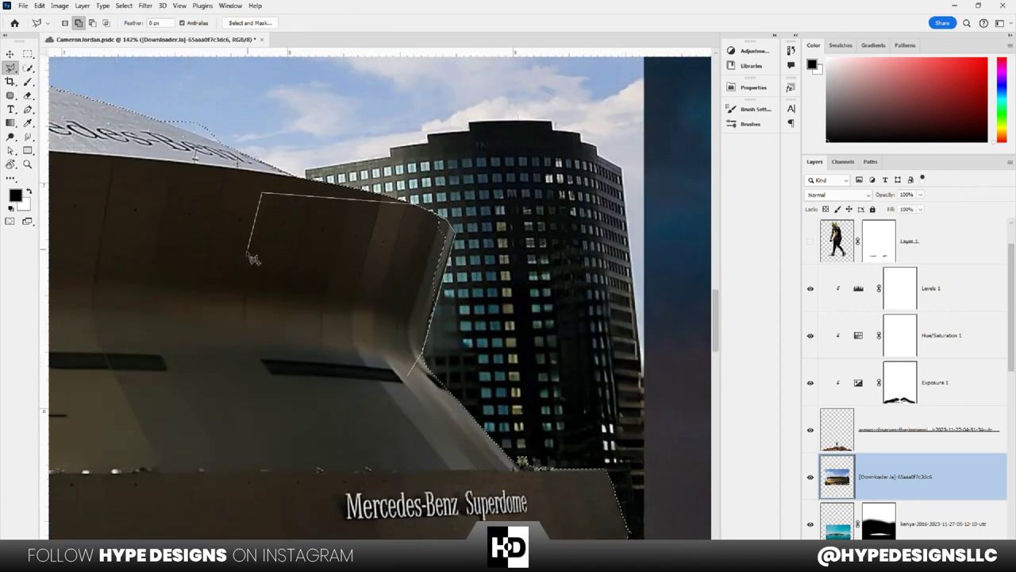
{"action": "double_click", "coordinate": [256, 241]}
- Refine the stadium selection's edge in Select and Mask, output it as a layer mask, and apply the mask
{"action": "scroll", "coordinate": [318, 238], "scroll_direction": "up", "scroll_amount": 1}
{"action": "scroll", "coordinate": [349, 237], "scroll_direction": "left", "scroll_amount": 2}
{"action": "scroll", "coordinate": [562, 208], "scroll_direction": "left", "scroll_amount": 8}
{"action": "scroll", "coordinate": [423, 362], "scroll_direction": "down", "scroll_amount": 4}
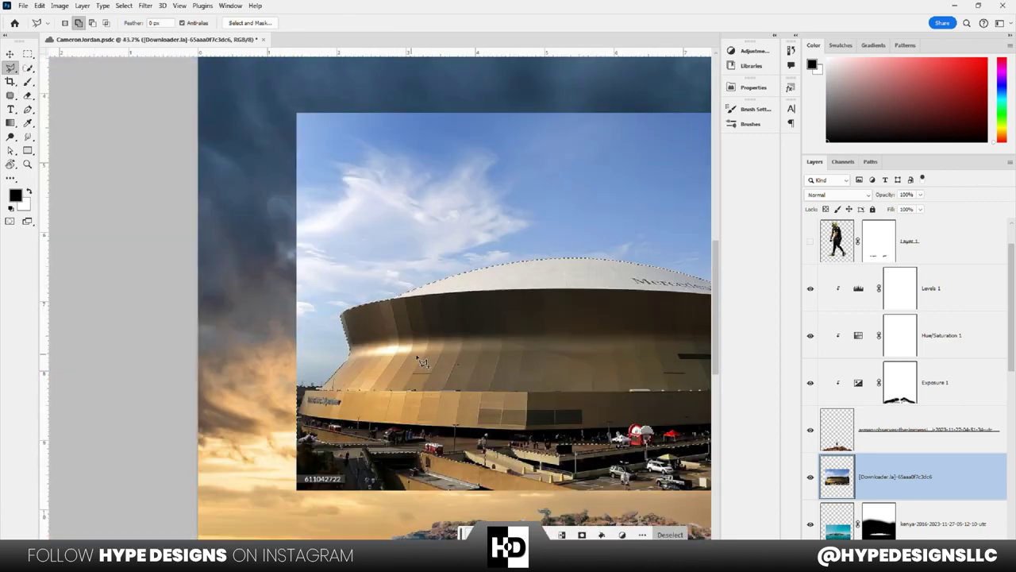
{"action": "scroll", "coordinate": [423, 363], "scroll_direction": "down", "scroll_amount": 2}
{"action": "left_click", "coordinate": [124, 6]}
{"action": "left_click", "coordinate": [154, 159]}
{"action": "left_click_drag", "start_coordinate": [933, 448], "coordinate": [926, 448]}
{"action": "left_click", "coordinate": [982, 548]}
{"action": "right_click", "coordinate": [880, 475]}
{"action": "left_click", "coordinate": [897, 502]}
- Move the stadium layer beneath the kenya island layer, scale it to about 44%, and seat it on the island
{"action": "scroll", "coordinate": [896, 468], "scroll_direction": "down", "scroll_amount": 3}
{"action": "left_click_drag", "start_coordinate": [878, 336], "coordinate": [879, 407]}
{"action": "key", "text": "ctrl+t"}
{"action": "left_click_drag", "start_coordinate": [429, 237], "coordinate": [429, 354]}
{"action": "left_click_drag", "start_coordinate": [439, 378], "coordinate": [440, 439]}
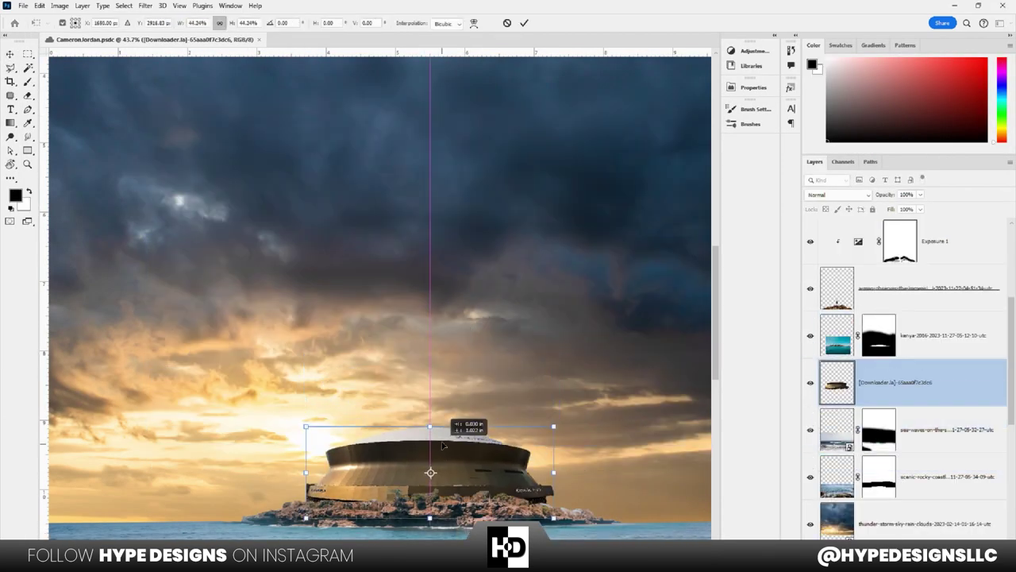
{"action": "key", "text": "Return"}
{"action": "scroll", "coordinate": [439, 397], "scroll_direction": "down", "scroll_amount": 2}
{"action": "left_click_drag", "start_coordinate": [438, 372], "coordinate": [438, 380]}
{"action": "scroll", "coordinate": [584, 405], "scroll_direction": "down", "scroll_amount": 2}
- Paint the island layer's mask with the 104 brush from Thick Heavy Brushes 2 to blend the rocks around the stadium's base
{"action": "scroll", "coordinate": [903, 447], "scroll_direction": "down", "scroll_amount": 10}
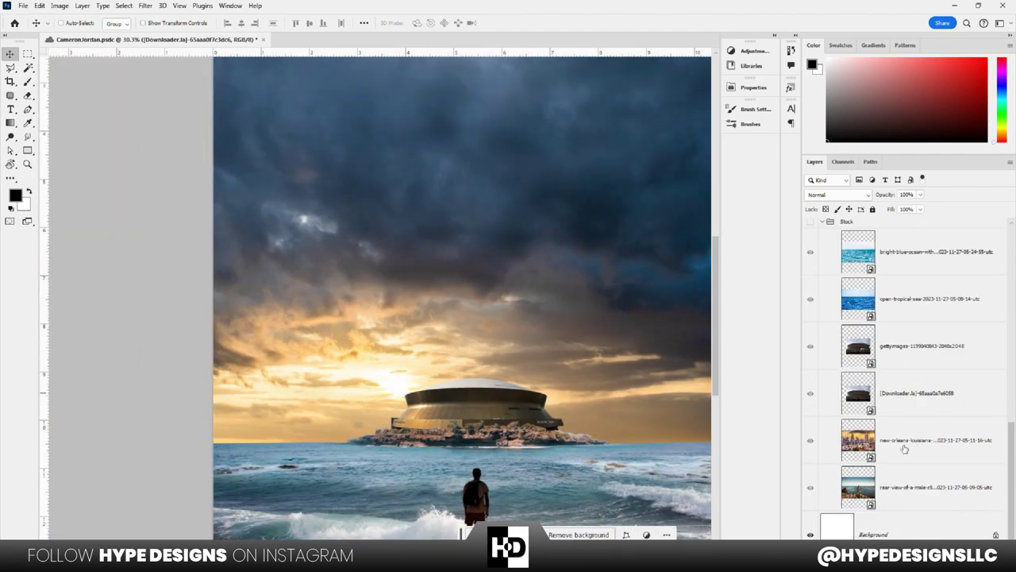
{"action": "scroll", "coordinate": [573, 419], "scroll_direction": "up", "scroll_amount": 5}
{"action": "scroll", "coordinate": [881, 349], "scroll_direction": "up", "scroll_amount": 10}
{"action": "left_click", "coordinate": [880, 332]}
{"action": "key", "text": "b"}
{"action": "left_click_drag", "start_coordinate": [431, 322], "coordinate": [386, 324]}
{"action": "left_click", "coordinate": [76, 23]}
{"action": "scroll", "coordinate": [236, 193], "scroll_direction": "down", "scroll_amount": 10}
{"action": "left_click_drag", "start_coordinate": [247, 328], "coordinate": [247, 359]}
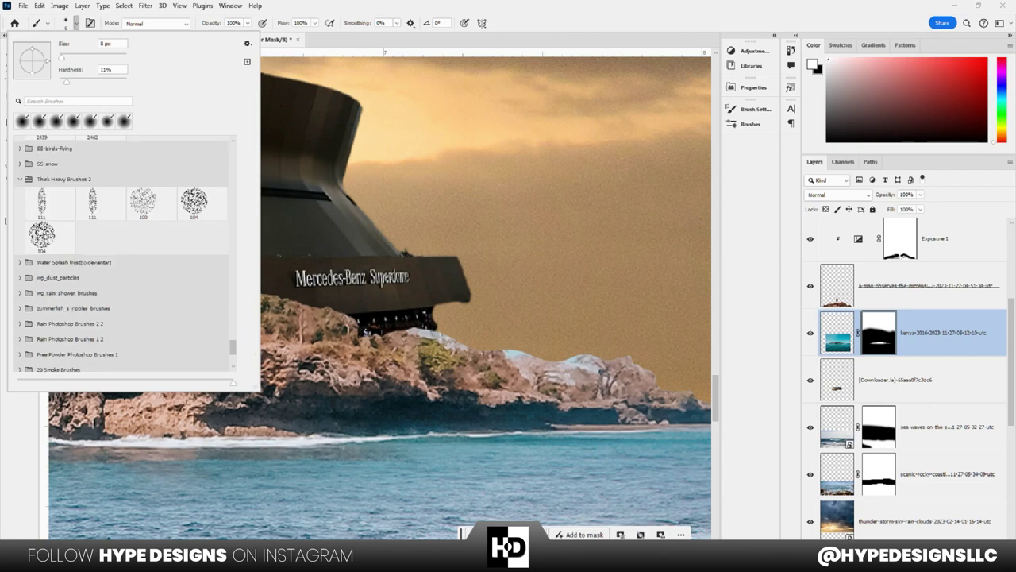
{"action": "double_click", "coordinate": [195, 202]}
{"action": "key", "text": "x"}
{"action": "key", "text": "x"}
{"action": "left_click", "coordinate": [633, 320]}
{"action": "key", "text": "x"}
{"action": "mouse_move", "coordinate": [622, 318]}
{"action": "left_mouse_down"}
{"action": "mouse_move", "coordinate": [430, 296]}
{"action": "mouse_move", "coordinate": [605, 302]}
{"action": "mouse_move", "coordinate": [591, 332]}
{"action": "mouse_move", "coordinate": [649, 360]}
{"action": "mouse_move", "coordinate": [528, 323]}
{"action": "mouse_move", "coordinate": [419, 312]}
{"action": "mouse_move", "coordinate": [447, 306]}
{"action": "mouse_move", "coordinate": [616, 359]}
{"action": "mouse_move", "coordinate": [566, 350]}
{"action": "left_mouse_up"}
- Select the rocky coastline layer's mask and show the player layer again
{"action": "left_click", "coordinate": [879, 427]}
{"action": "left_click", "coordinate": [879, 474]}
{"action": "left_click", "coordinate": [879, 333]}
{"action": "left_click", "coordinate": [879, 473]}
{"action": "scroll", "coordinate": [308, 191], "scroll_direction": "down", "scroll_amount": 10}
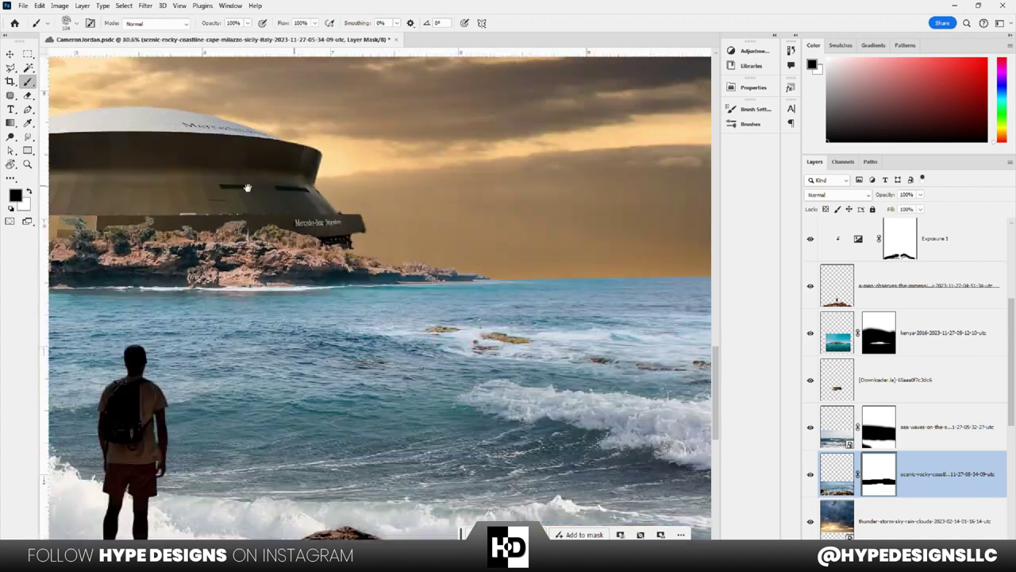
{"action": "scroll", "coordinate": [818, 288], "scroll_direction": "up", "scroll_amount": 4}
{"action": "left_click", "coordinate": [811, 289]}
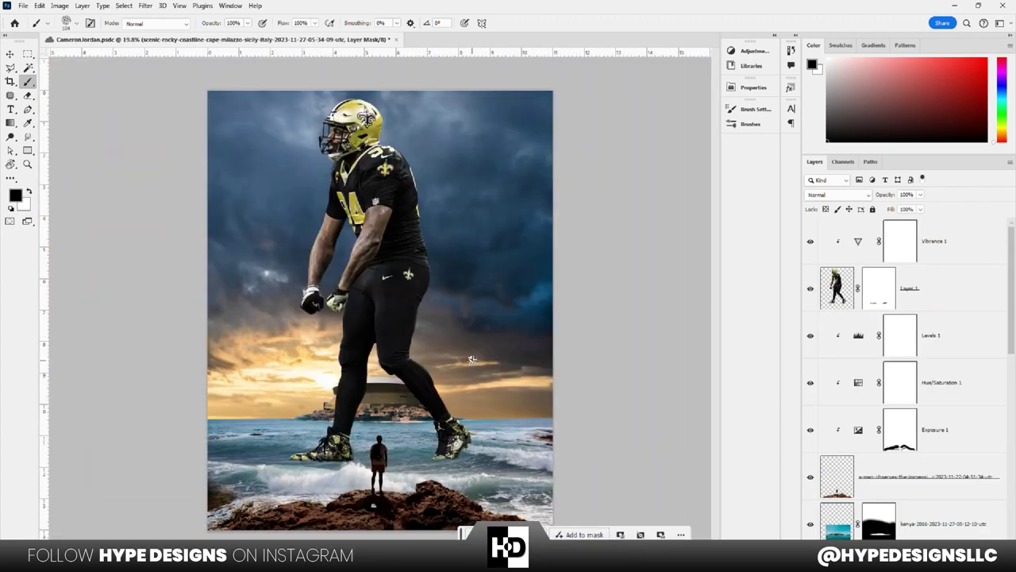
- Delete the unused stock photos and their group from the bottom of the layer stack
{"action": "scroll", "coordinate": [908, 428], "scroll_direction": "down", "scroll_amount": 10}
{"action": "left_click", "coordinate": [908, 440]}
{"action": "left_click", "coordinate": [907, 520], "text": "ctrl"}
{"action": "key", "text": "Delete"}
{"action": "left_click", "coordinate": [922, 299]}
{"action": "left_click", "coordinate": [854, 268]}
{"action": "key", "text": "Delete"}
- Add a Levels adjustment clipped to the stadium layer and lift its dark tones
{"action": "left_click", "coordinate": [905, 346]}
{"action": "left_click", "coordinate": [915, 565]}
{"action": "left_click", "coordinate": [945, 424]}
{"action": "key", "text": "ctrl+alt+g"}
{"action": "left_click_drag", "start_coordinate": [594, 225], "coordinate": [618, 229]}
- Clip a Solid Color fill sampled from the sunset sky to the island, lower its opacity, and copy it clipped onto the stadium
{"action": "left_click", "coordinate": [884, 396]}
{"action": "key", "text": "alt+bracketright"}
{"action": "left_click", "coordinate": [327, 394], "text": "alt"}
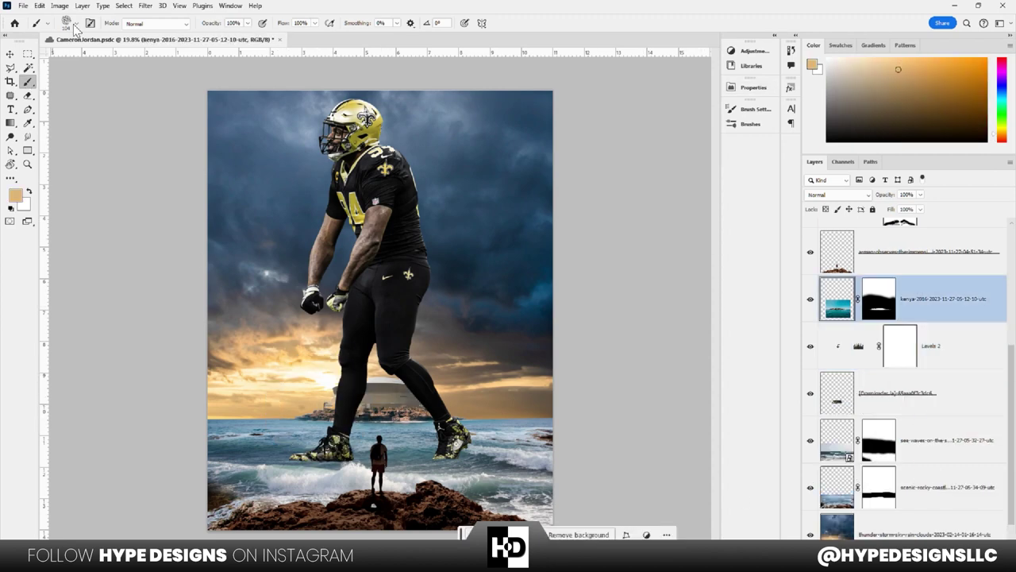
{"action": "left_click", "coordinate": [914, 565]}
{"action": "left_click", "coordinate": [941, 386]}
{"action": "left_click", "coordinate": [821, 227]}
{"action": "key", "text": "ctrl+alt+g"}
{"action": "left_click_drag", "start_coordinate": [890, 196], "coordinate": [860, 200]}
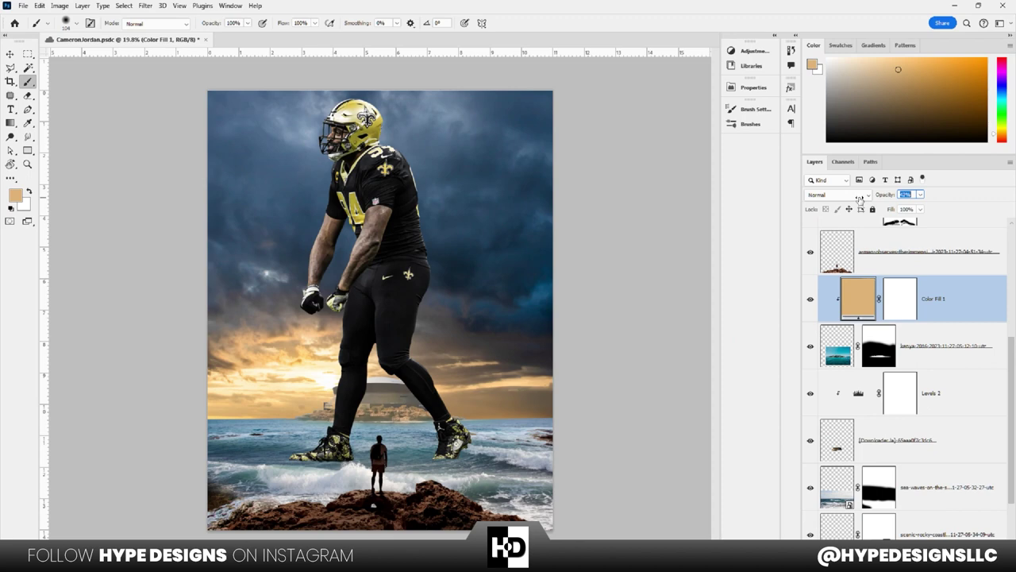
{"action": "left_click_drag", "start_coordinate": [863, 424], "coordinate": [865, 393]}
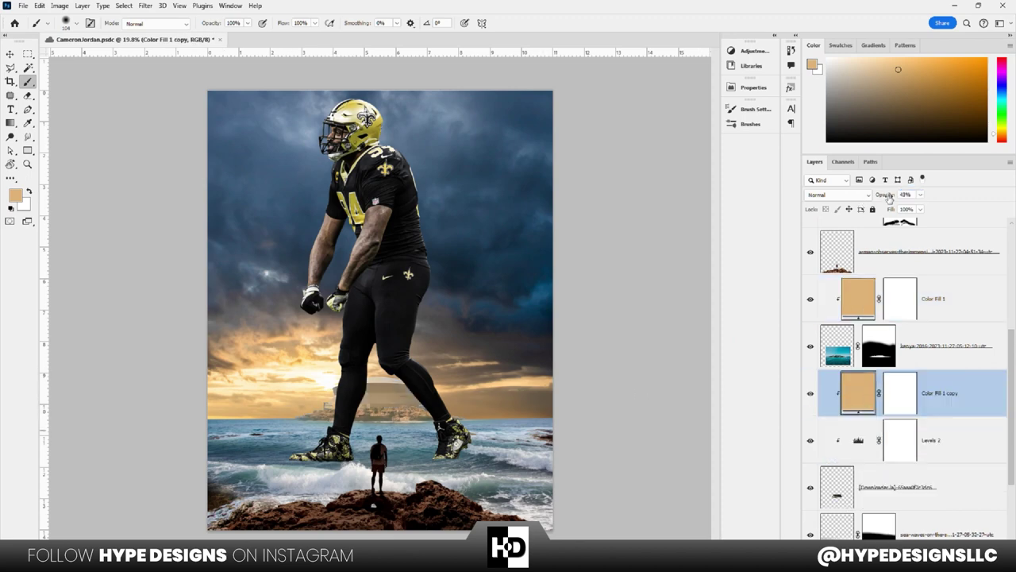
- Duplicate the tan fill unclipped above the island at 27% opacity, invert its mask, and paint haze along the horizon
{"action": "left_click_drag", "start_coordinate": [861, 320], "coordinate": [865, 279]}
{"action": "left_click", "coordinate": [879, 304]}
{"action": "key", "text": "ctrl+i"}
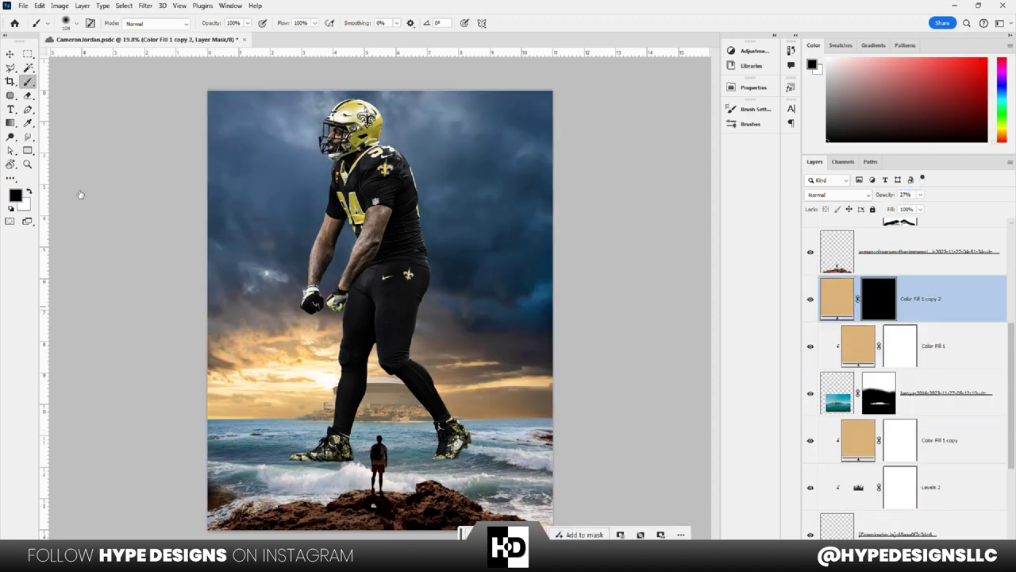
{"action": "mouse_move", "coordinate": [282, 399]}
{"action": "left_mouse_down"}
{"action": "mouse_move", "coordinate": [369, 410]}
{"action": "mouse_move", "coordinate": [469, 400]}
{"action": "mouse_move", "coordinate": [315, 403]}
{"action": "left_mouse_up"}
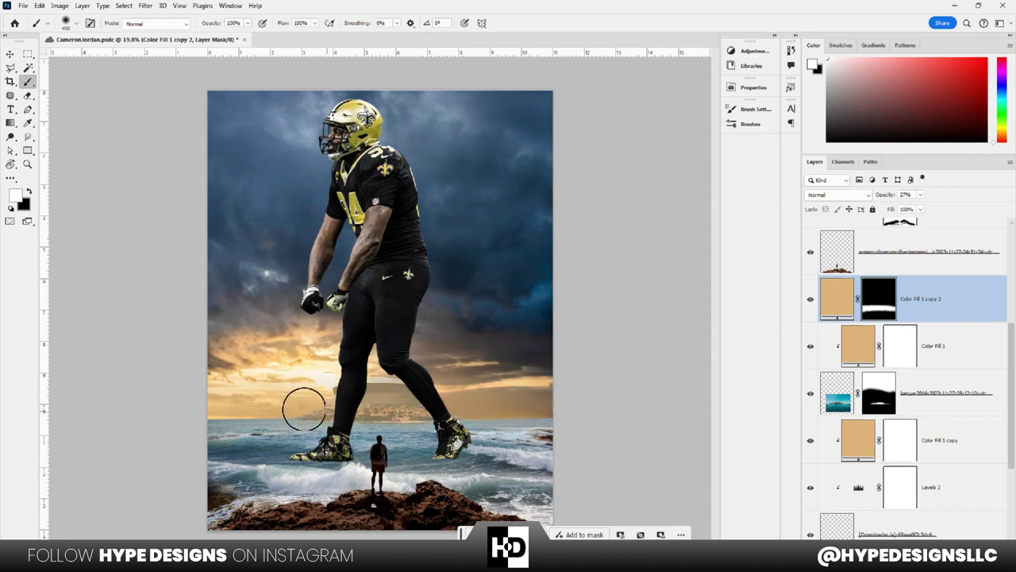
- Paint along the horizon on the rocky coastline layer's mask to soften the sea's upper edge
{"action": "scroll", "coordinate": [884, 439], "scroll_direction": "down", "scroll_amount": 2}
{"action": "scroll", "coordinate": [841, 493], "scroll_direction": "down", "scroll_amount": 2}
{"action": "left_click", "coordinate": [937, 441]}
{"action": "left_click", "coordinate": [879, 440]}
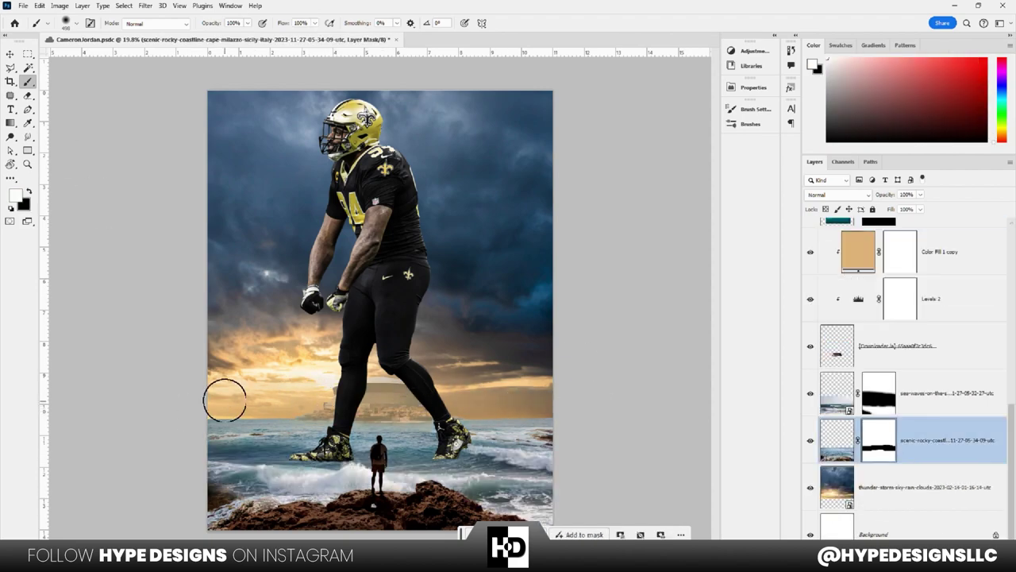
{"action": "key", "text": "x"}
{"action": "scroll", "coordinate": [225, 419], "scroll_direction": "up", "scroll_amount": 7}
{"action": "mouse_move", "coordinate": [171, 409]}
{"action": "left_mouse_down"}
{"action": "mouse_move", "coordinate": [588, 413]}
{"action": "mouse_move", "coordinate": [197, 388]}
{"action": "mouse_move", "coordinate": [470, 408]}
{"action": "left_mouse_up"}
- Raise the opacity of the unclipped tan haze fill and paint its mask to shape the haze over the horizon and sea
{"action": "scroll", "coordinate": [408, 393], "scroll_direction": "down", "scroll_amount": 4}
{"action": "scroll", "coordinate": [408, 393], "scroll_direction": "down", "scroll_amount": 2}
{"action": "scroll", "coordinate": [921, 429], "scroll_direction": "up", "scroll_amount": 4}
{"action": "left_click", "coordinate": [937, 430]}
{"action": "mouse_move", "coordinate": [885, 195]}
{"action": "left_mouse_down"}
{"action": "mouse_move", "coordinate": [906, 195]}
{"action": "mouse_move", "coordinate": [894, 195]}
{"action": "left_mouse_up"}
{"action": "left_click", "coordinate": [879, 430]}
{"action": "key", "text": "x"}
{"action": "mouse_move", "coordinate": [273, 324]}
{"action": "left_mouse_down"}
{"action": "mouse_move", "coordinate": [624, 338]}
{"action": "mouse_move", "coordinate": [683, 353]}
{"action": "left_mouse_up"}
{"action": "left_click_drag", "start_coordinate": [683, 353], "coordinate": [467, 344]}
{"action": "left_click_drag", "start_coordinate": [724, 365], "coordinate": [587, 351]}
{"action": "key", "text": "x"}
{"action": "left_click_drag", "start_coordinate": [465, 384], "coordinate": [496, 381]}
{"action": "scroll", "coordinate": [218, 346], "scroll_direction": "down", "scroll_amount": 2}
{"action": "scroll", "coordinate": [463, 387], "scroll_direction": "down", "scroll_amount": 1}
{"action": "left_click_drag", "start_coordinate": [373, 397], "coordinate": [365, 445]}
- Add a clipped Vibrance adjustment above Hue/Saturation 1 for the man on the rocks
{"action": "scroll", "coordinate": [365, 418], "scroll_direction": "down", "scroll_amount": 2}
{"action": "scroll", "coordinate": [897, 388], "scroll_direction": "up", "scroll_amount": 1}
{"action": "left_click", "coordinate": [943, 336]}
{"action": "left_click", "coordinate": [917, 548]}
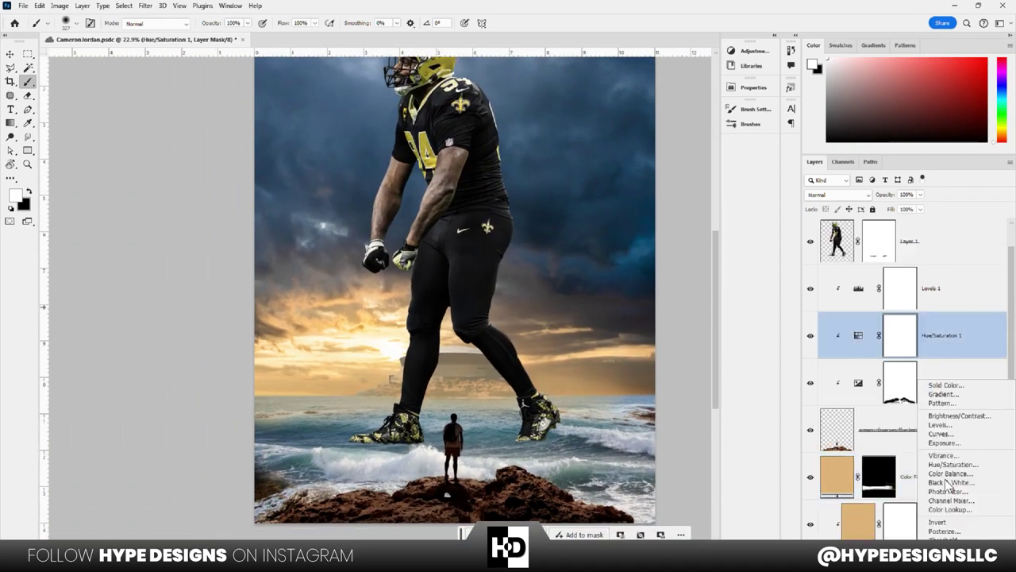
{"action": "left_click", "coordinate": [943, 455]}
{"action": "scroll", "coordinate": [381, 372], "scroll_direction": "up", "scroll_amount": 2}
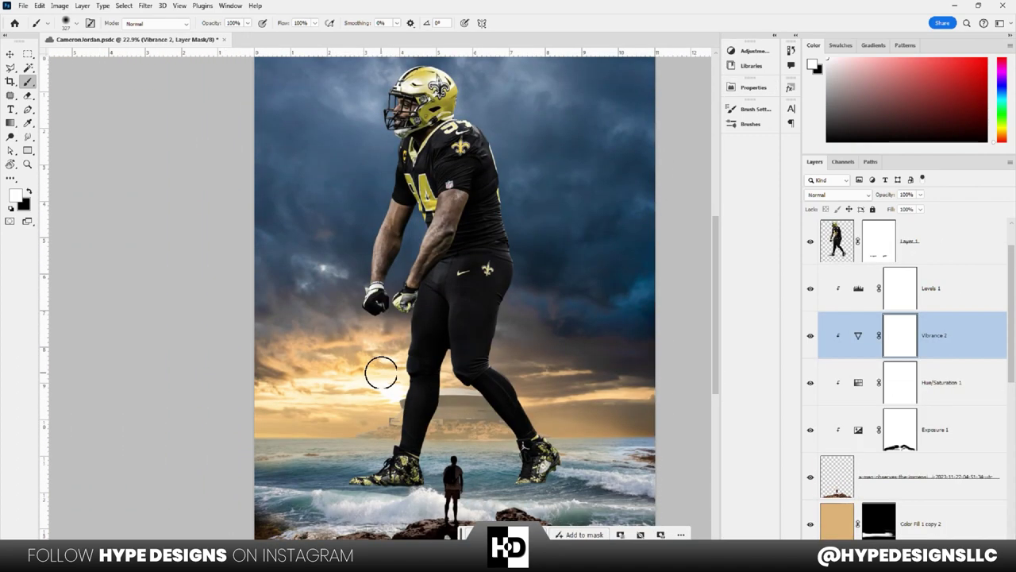
{"action": "scroll", "coordinate": [381, 371], "scroll_direction": "down", "scroll_amount": 1}
- Add a Hue/Saturation adjustment clipped to the stadium, set it to Linear Dodge (Add), and invert its mask
{"action": "scroll", "coordinate": [381, 371], "scroll_direction": "up", "scroll_amount": 2}
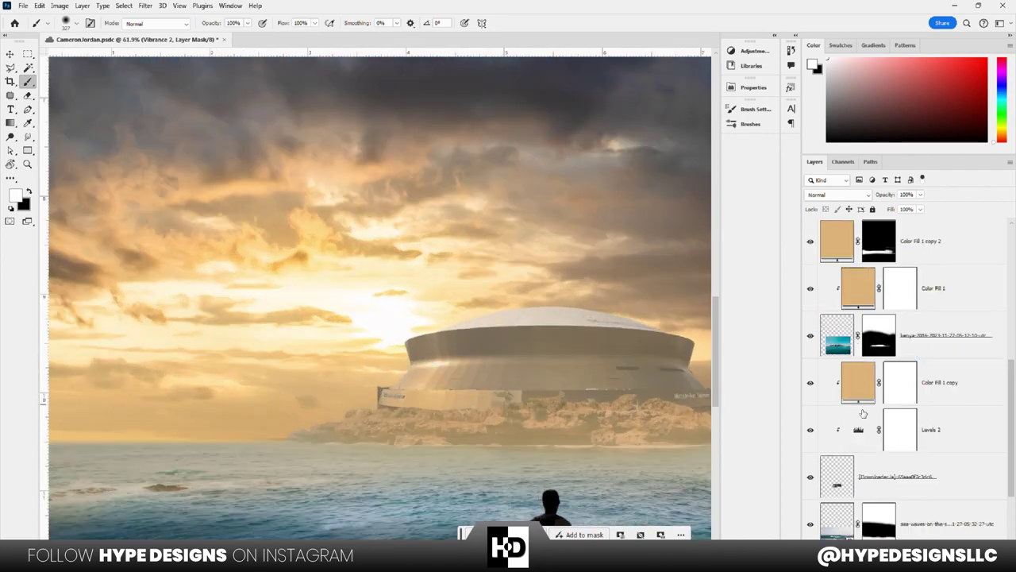
{"action": "left_click", "coordinate": [930, 467]}
{"action": "left_click_drag", "start_coordinate": [638, 201], "coordinate": [669, 200]}
{"action": "left_click", "coordinate": [838, 194]}
{"action": "left_click", "coordinate": [826, 304]}
{"action": "key", "text": "ctrl+i"}
- Paint bright rim highlights along the stadium's roof and side edges on the Hue/Saturation mask
{"action": "scroll", "coordinate": [385, 395], "scroll_direction": "up", "scroll_amount": 5}
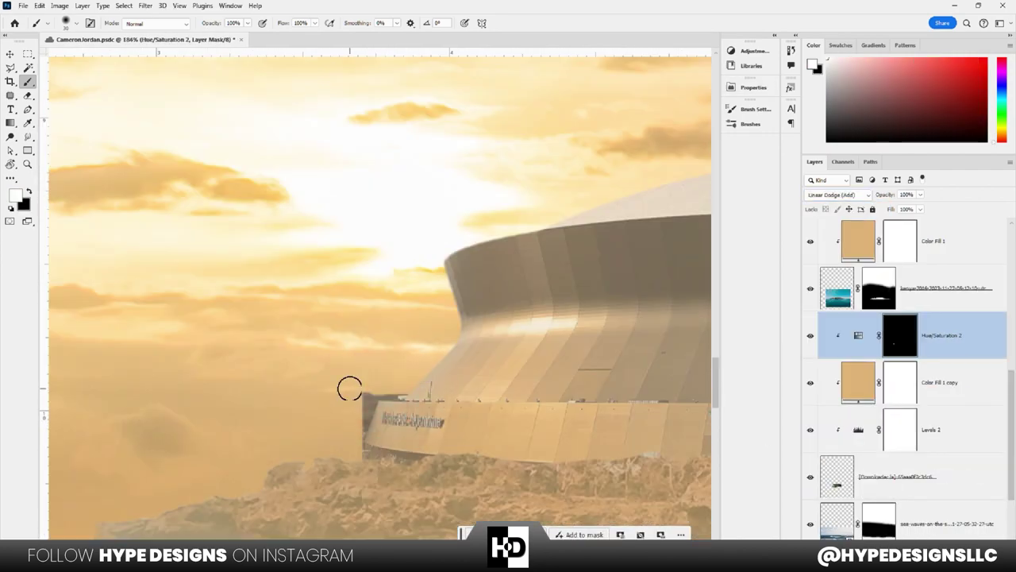
{"action": "mouse_move", "coordinate": [486, 237]}
{"action": "left_mouse_down"}
{"action": "mouse_move", "coordinate": [486, 324]}
{"action": "mouse_move", "coordinate": [554, 309]}
{"action": "left_mouse_up"}
{"action": "mouse_move", "coordinate": [569, 302]}
{"action": "left_mouse_down"}
{"action": "mouse_move", "coordinate": [357, 329]}
{"action": "mouse_move", "coordinate": [509, 293]}
{"action": "left_mouse_up"}
{"action": "mouse_move", "coordinate": [655, 262]}
{"action": "left_mouse_down"}
{"action": "mouse_move", "coordinate": [432, 279]}
{"action": "mouse_move", "coordinate": [556, 291]}
{"action": "left_mouse_up"}
{"action": "left_click_drag", "start_coordinate": [703, 397], "coordinate": [514, 296]}
{"action": "scroll", "coordinate": [513, 296], "scroll_direction": "right", "scroll_amount": 3}
{"action": "scroll", "coordinate": [512, 306], "scroll_direction": "down", "scroll_amount": 1}
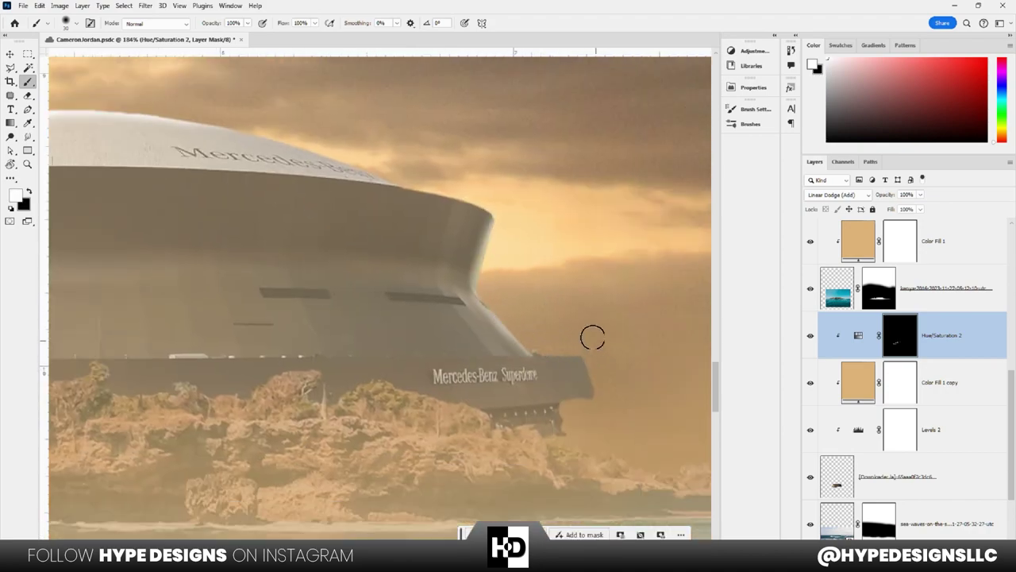
{"action": "scroll", "coordinate": [493, 258], "scroll_direction": "down", "scroll_amount": 5}
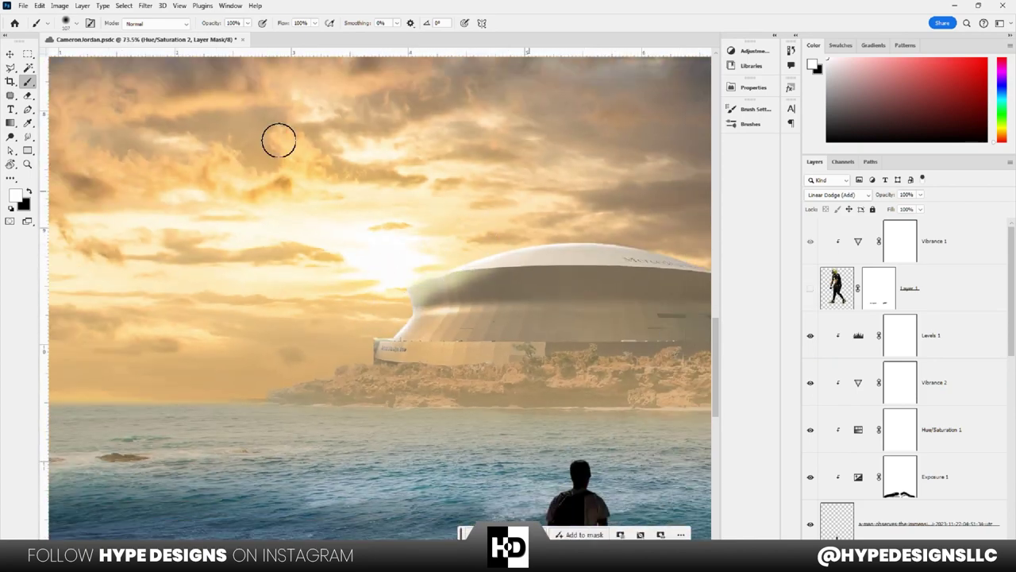
{"action": "key", "text": "x"}
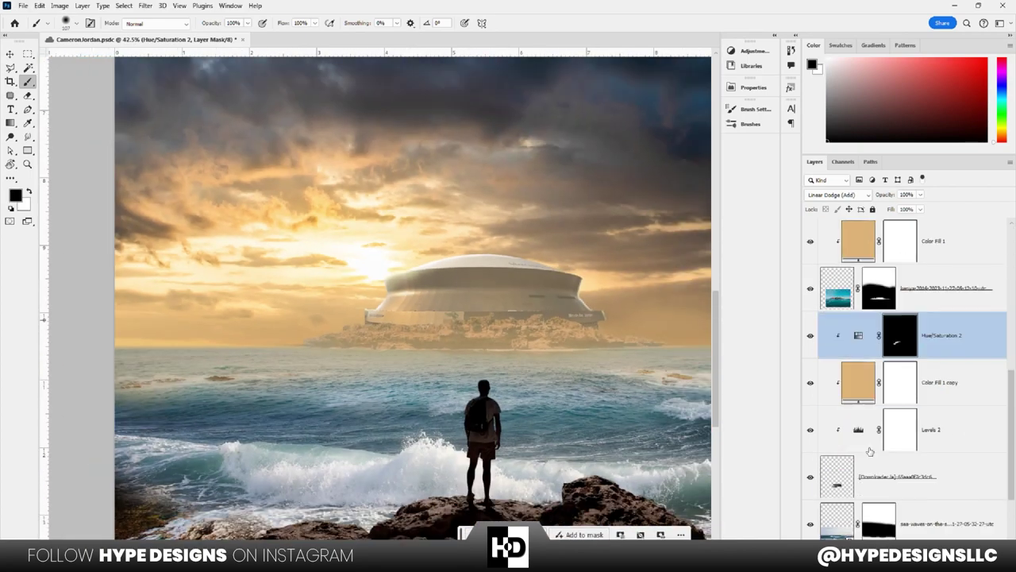
- Add an Exposure adjustment clipped to the stadium with lowered exposure, and adjust a copy of it clipped to the island
{"action": "scroll", "coordinate": [871, 451], "scroll_direction": "down", "scroll_amount": 2}
{"action": "left_click", "coordinate": [897, 394]}
{"action": "left_click", "coordinate": [909, 564]}
{"action": "left_click", "coordinate": [941, 443]}
{"action": "left_click_drag", "start_coordinate": [640, 142], "coordinate": [624, 145]}
{"action": "left_click", "coordinate": [714, 77]}
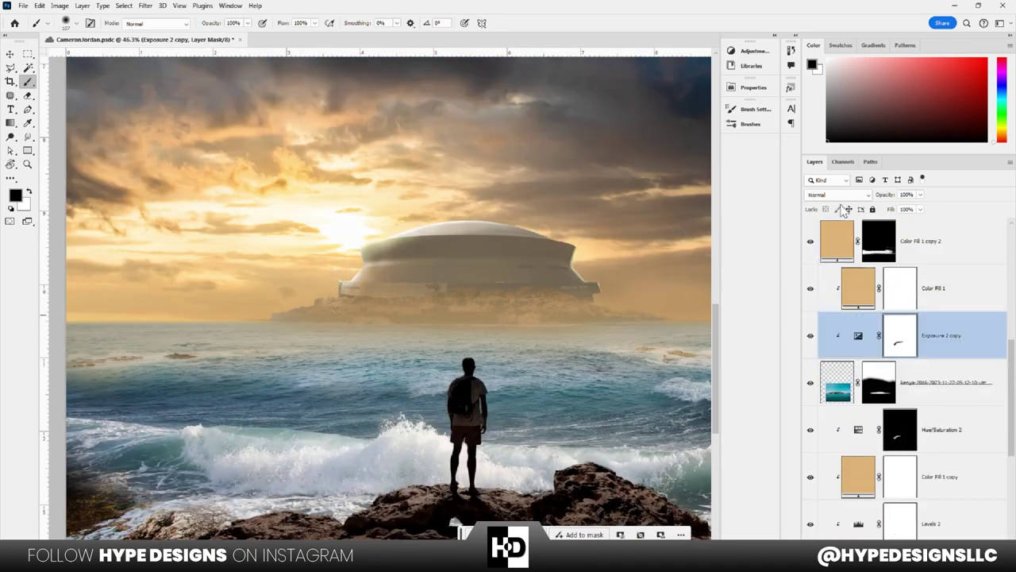
{"action": "left_click_drag", "start_coordinate": [618, 149], "coordinate": [624, 149]}
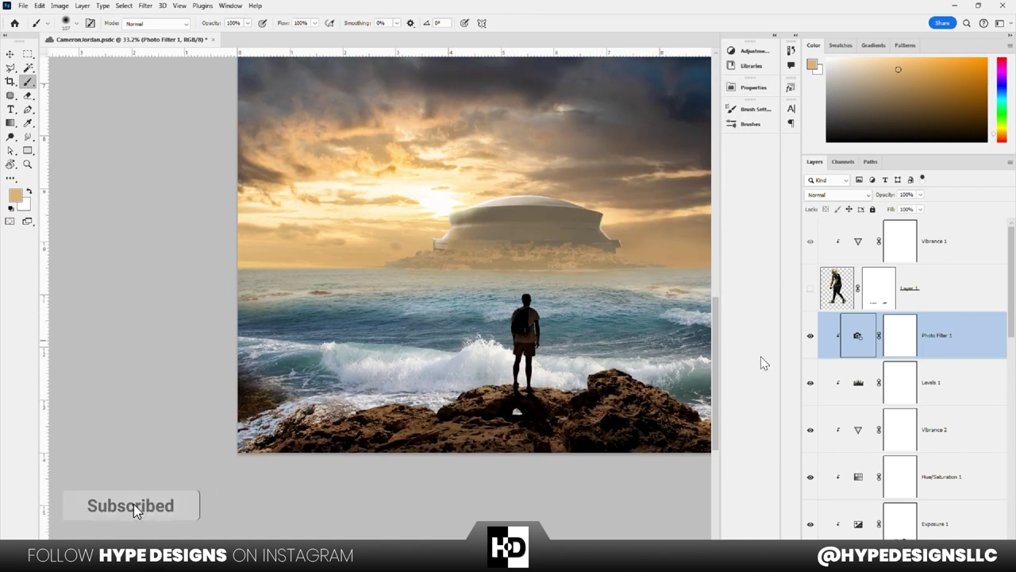
- Clip a golden Colorize Hue/Saturation adjustment, saturation 83 and lightness +38, to the man on the rocks, set it to Screen, and invert its mask
{"action": "left_click", "coordinate": [949, 463]}
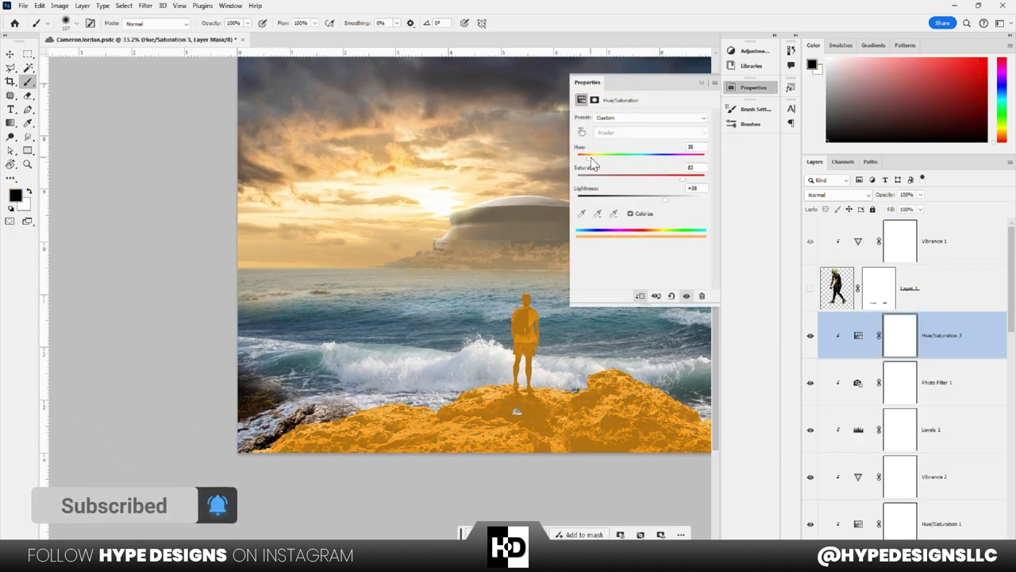
{"action": "left_click", "coordinate": [839, 194]}
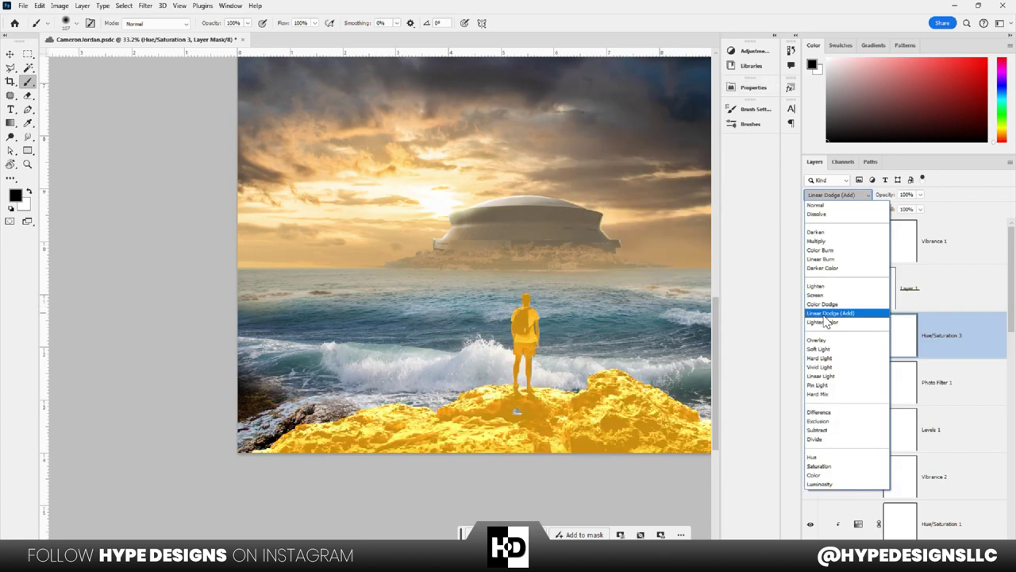
{"action": "left_click", "coordinate": [816, 294]}
{"action": "key", "text": "ctrl+i"}
{"action": "key", "text": "x"}
- Paint thin golden rim light along the man's legs, arms, shoulders and head on the Hue/Saturation mask
{"action": "scroll", "coordinate": [510, 363], "scroll_direction": "up", "scroll_amount": 10}
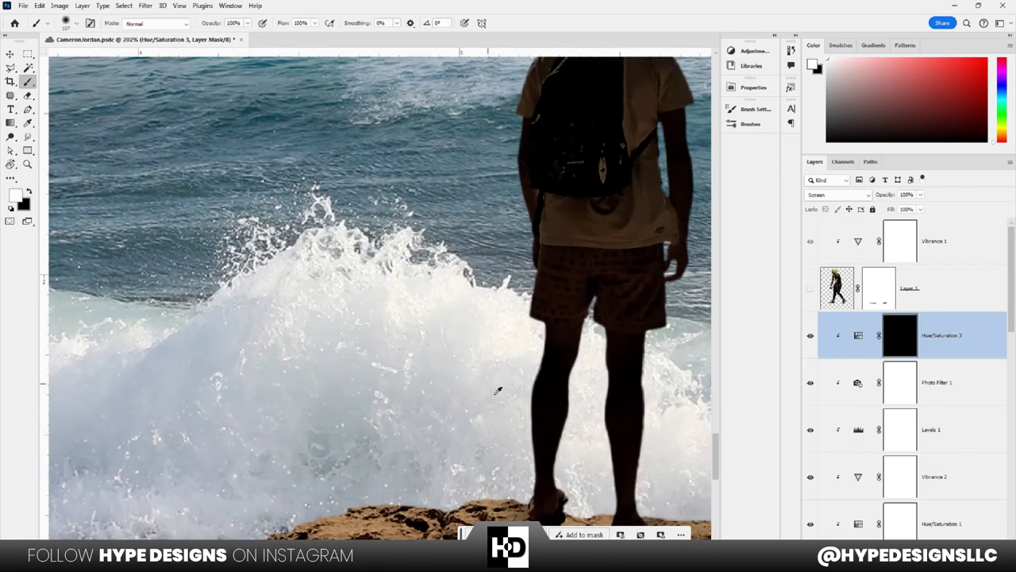
{"action": "scroll", "coordinate": [492, 406], "scroll_direction": "down", "scroll_amount": 3}
{"action": "left_click_drag", "start_coordinate": [464, 397], "coordinate": [433, 130]}
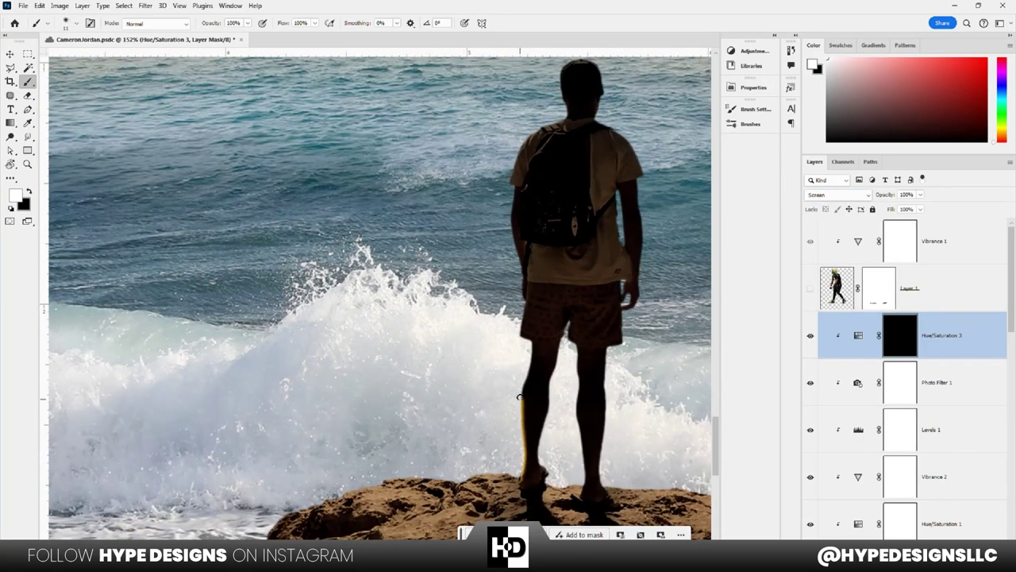
{"action": "left_click_drag", "start_coordinate": [519, 397], "coordinate": [516, 363]}
{"action": "scroll", "coordinate": [515, 360], "scroll_direction": "up", "scroll_amount": 1}
{"action": "scroll", "coordinate": [509, 227], "scroll_direction": "up", "scroll_amount": 1}
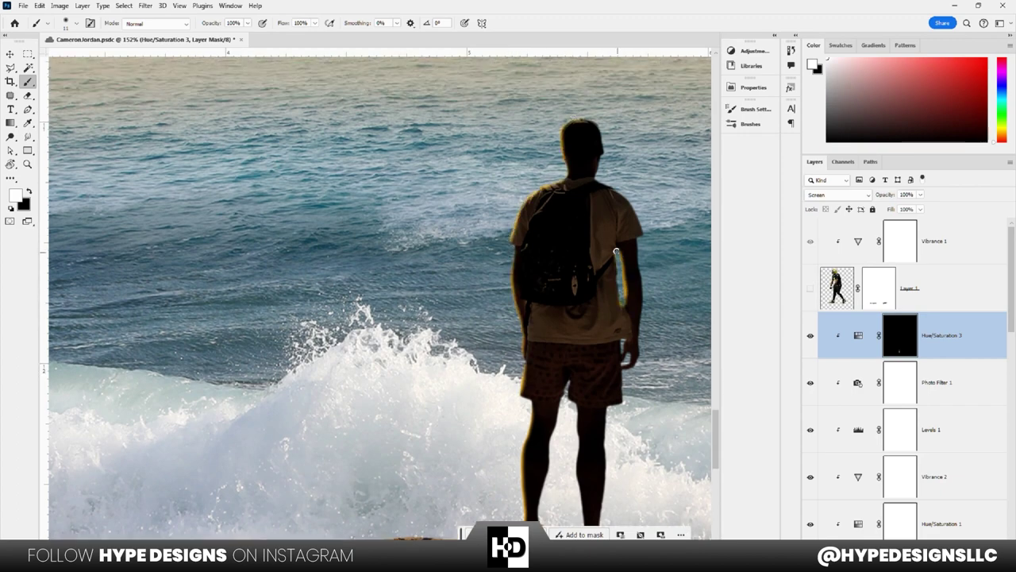
{"action": "scroll", "coordinate": [587, 278], "scroll_direction": "down", "scroll_amount": 3}
{"action": "key", "text": "x"}
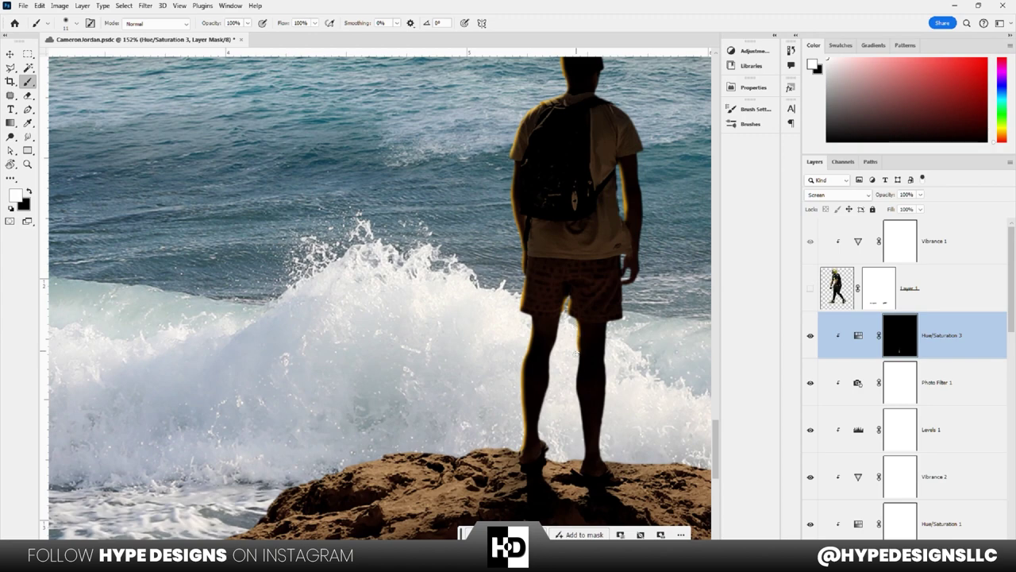
- Paint golden rim light along the upper outline of the rocks to the man's left on the Hue/Saturation mask
{"action": "key", "text": "x"}
{"action": "scroll", "coordinate": [568, 292], "scroll_direction": "down", "scroll_amount": 3}
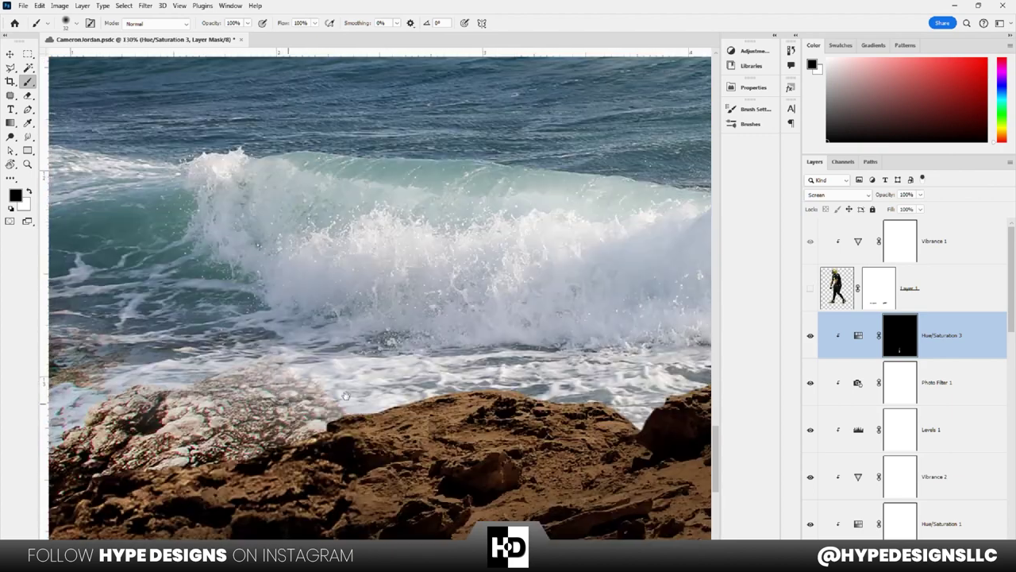
{"action": "scroll", "coordinate": [413, 286], "scroll_direction": "up", "scroll_amount": 2}
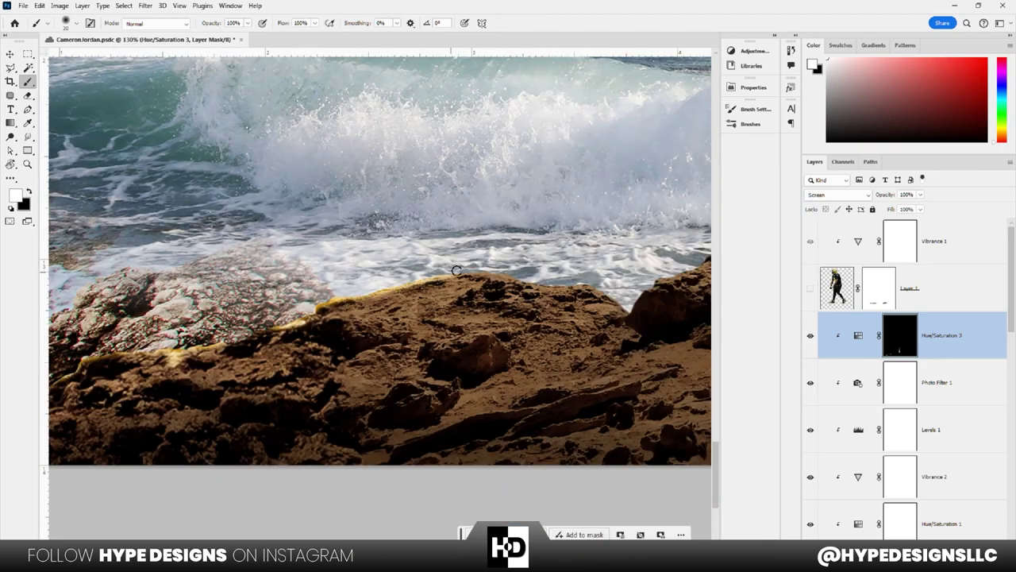
{"action": "left_click_drag", "start_coordinate": [584, 279], "coordinate": [625, 307]}
- Paint thin golden highlights with a smaller brush on the inner ridges and stone tops of the left rocks
{"action": "scroll", "coordinate": [636, 307], "scroll_direction": "up", "scroll_amount": 1}
{"action": "scroll", "coordinate": [560, 310], "scroll_direction": "up", "scroll_amount": 10}
{"action": "key", "text": "bracketleft"}
{"action": "key", "text": "bracketleft"}
{"action": "key", "text": "bracketleft"}
{"action": "key", "text": "bracketleft"}
{"action": "key", "text": "bracketleft"}
{"action": "key", "text": "bracketleft"}
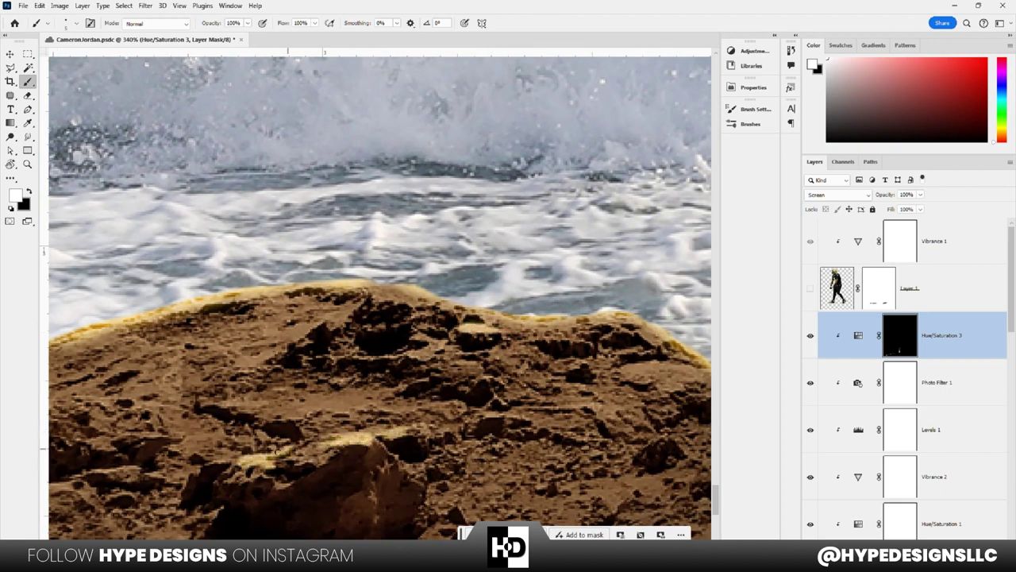
{"action": "left_click_drag", "start_coordinate": [390, 455], "coordinate": [422, 508]}
{"action": "left_click_drag", "start_coordinate": [274, 435], "coordinate": [551, 303]}
{"action": "key", "text": "x"}
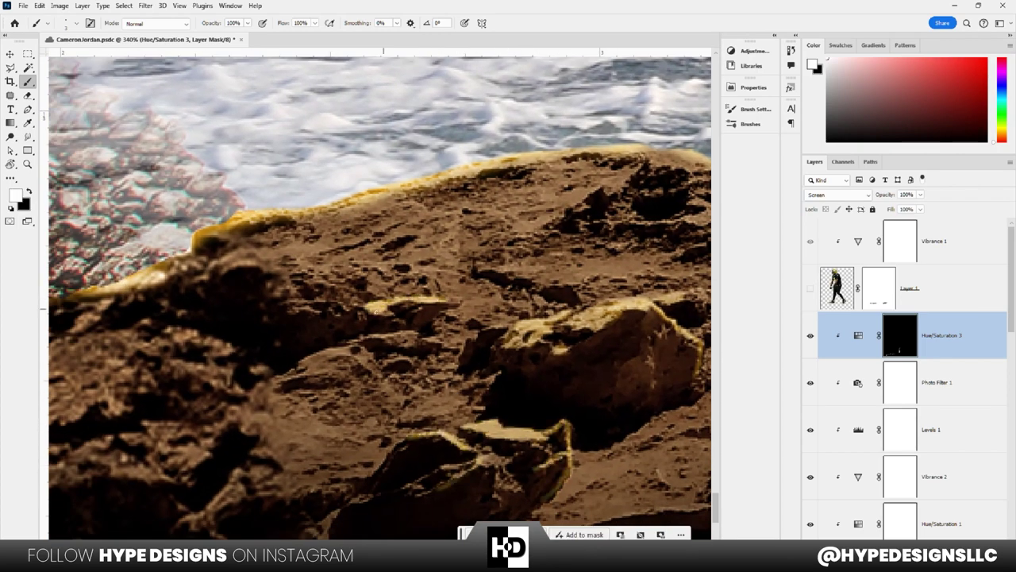
{"action": "left_click_drag", "start_coordinate": [350, 344], "coordinate": [313, 360]}
{"action": "mouse_move", "coordinate": [667, 238]}
{"action": "left_mouse_down"}
{"action": "mouse_move", "coordinate": [249, 254]}
{"action": "mouse_move", "coordinate": [103, 276]}
{"action": "left_mouse_up"}
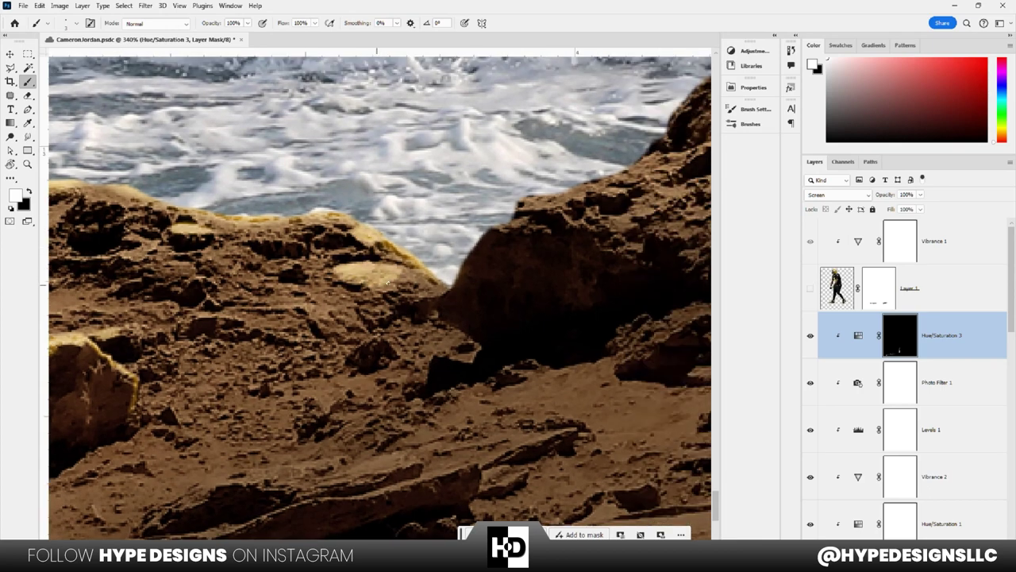
- Touch up the left rock highlights and paint golden light along the top edge of the rock leading up to the man
{"action": "key", "text": "x"}
{"action": "mouse_move", "coordinate": [386, 300]}
{"action": "left_mouse_down"}
{"action": "mouse_move", "coordinate": [402, 312]}
{"action": "mouse_move", "coordinate": [378, 326]}
{"action": "left_mouse_up"}
{"action": "mouse_move", "coordinate": [609, 303]}
{"action": "left_mouse_down"}
{"action": "mouse_move", "coordinate": [356, 324]}
{"action": "mouse_move", "coordinate": [326, 385]}
{"action": "left_mouse_up"}
{"action": "key", "text": "x"}
{"action": "left_click_drag", "start_coordinate": [247, 283], "coordinate": [337, 256]}
{"action": "mouse_move", "coordinate": [369, 230]}
{"action": "left_mouse_down"}
{"action": "mouse_move", "coordinate": [369, 322]}
{"action": "mouse_move", "coordinate": [582, 197]}
{"action": "left_mouse_up"}
{"action": "left_click_drag", "start_coordinate": [589, 194], "coordinate": [308, 184]}
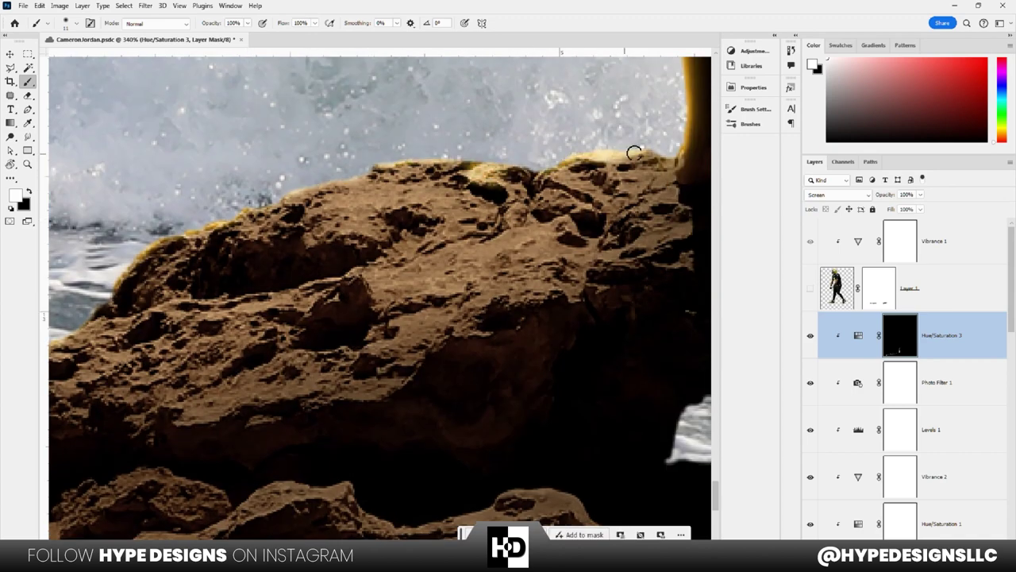
- Paint golden highlights on the rock around the man's feet and on the ridges below him
{"action": "scroll", "coordinate": [345, 289], "scroll_direction": "right", "scroll_amount": 5}
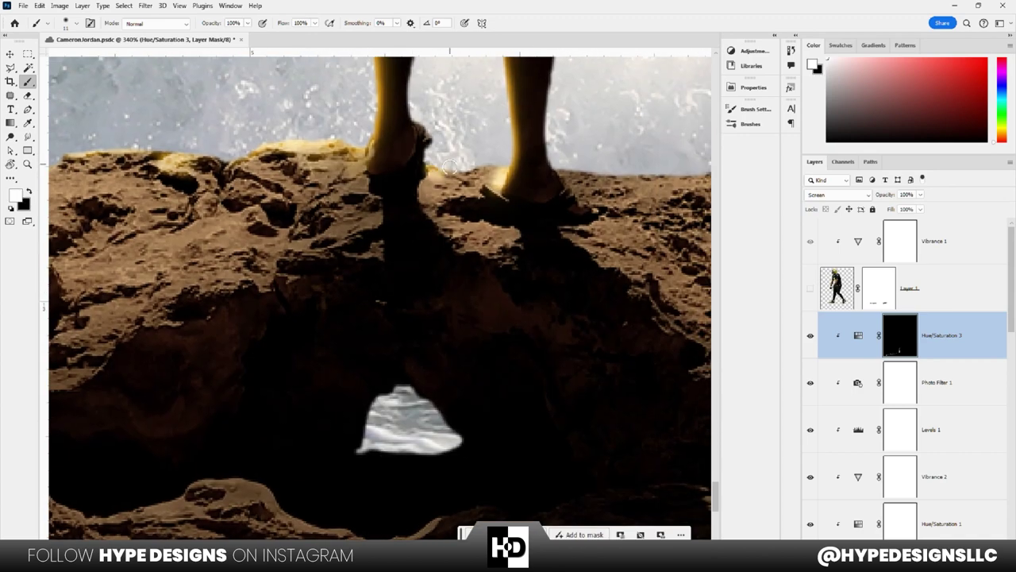
{"action": "left_click_drag", "start_coordinate": [443, 190], "coordinate": [476, 199]}
{"action": "left_click_drag", "start_coordinate": [465, 225], "coordinate": [500, 242]}
{"action": "left_click_drag", "start_coordinate": [445, 358], "coordinate": [445, 272]}
{"action": "left_click_drag", "start_coordinate": [365, 369], "coordinate": [459, 363]}
{"action": "mouse_move", "coordinate": [454, 321]}
{"action": "left_mouse_down"}
{"action": "mouse_move", "coordinate": [326, 324]}
{"action": "mouse_move", "coordinate": [80, 402]}
{"action": "left_mouse_up"}
{"action": "left_click_drag", "start_coordinate": [188, 165], "coordinate": [508, 209]}
- Paint golden rim light on the crevices right of the man and along the outline of the large right boulder
{"action": "scroll", "coordinate": [336, 340], "scroll_direction": "down", "scroll_amount": 2}
{"action": "scroll", "coordinate": [370, 382], "scroll_direction": "right", "scroll_amount": 5}
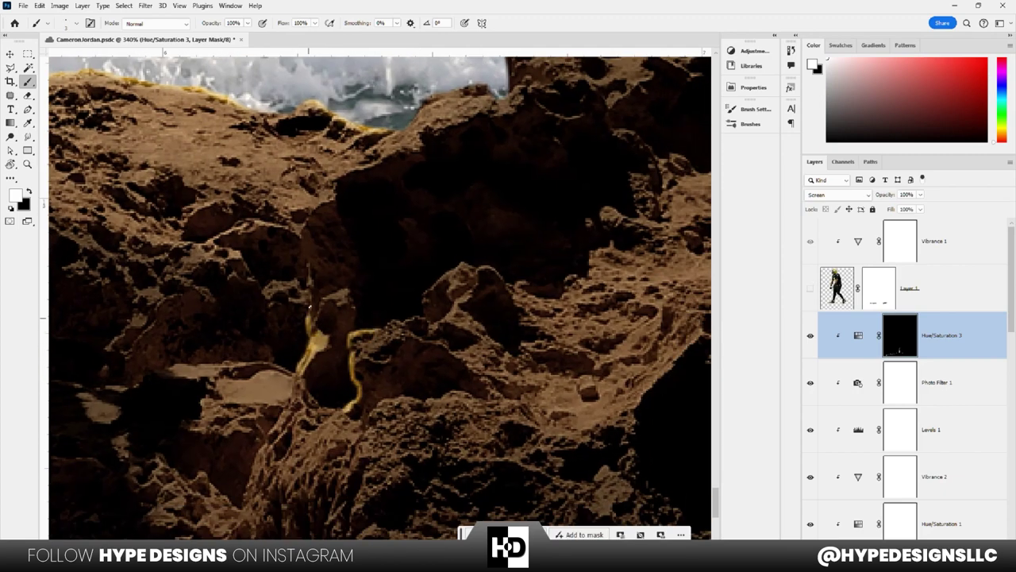
{"action": "scroll", "coordinate": [384, 240], "scroll_direction": "up", "scroll_amount": 2}
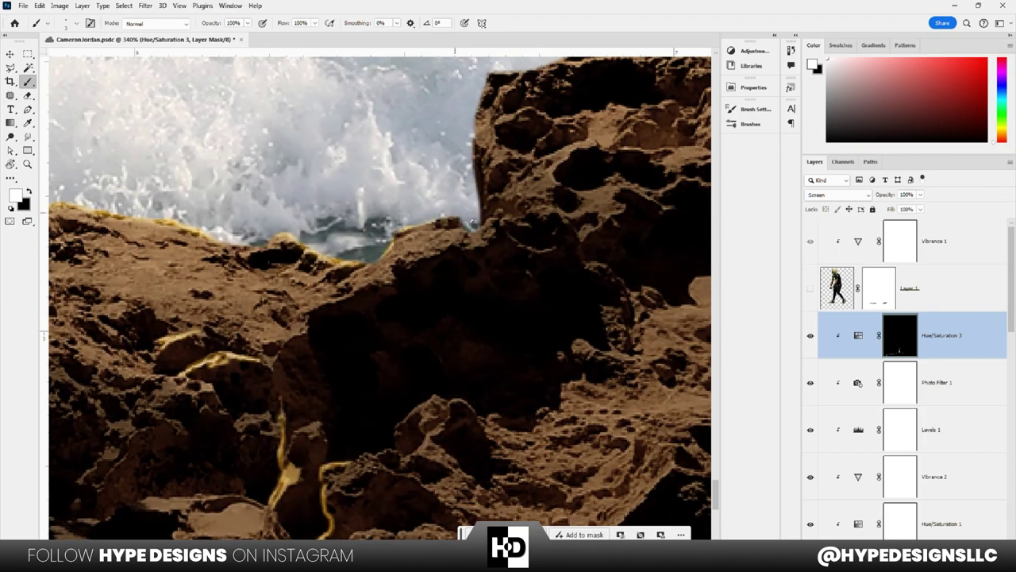
{"action": "scroll", "coordinate": [336, 229], "scroll_direction": "down", "scroll_amount": 4}
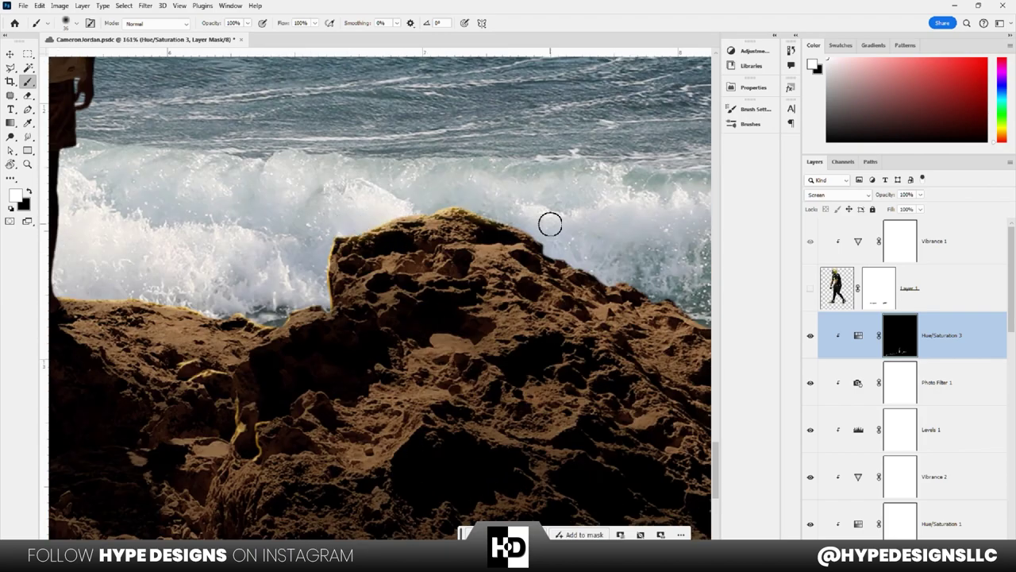
{"action": "scroll", "coordinate": [550, 224], "scroll_direction": "down", "scroll_amount": 2}
{"action": "scroll", "coordinate": [493, 207], "scroll_direction": "right", "scroll_amount": 3}
{"action": "scroll", "coordinate": [302, 149], "scroll_direction": "down", "scroll_amount": 6}
{"action": "scroll", "coordinate": [432, 250], "scroll_direction": "up", "scroll_amount": 2}
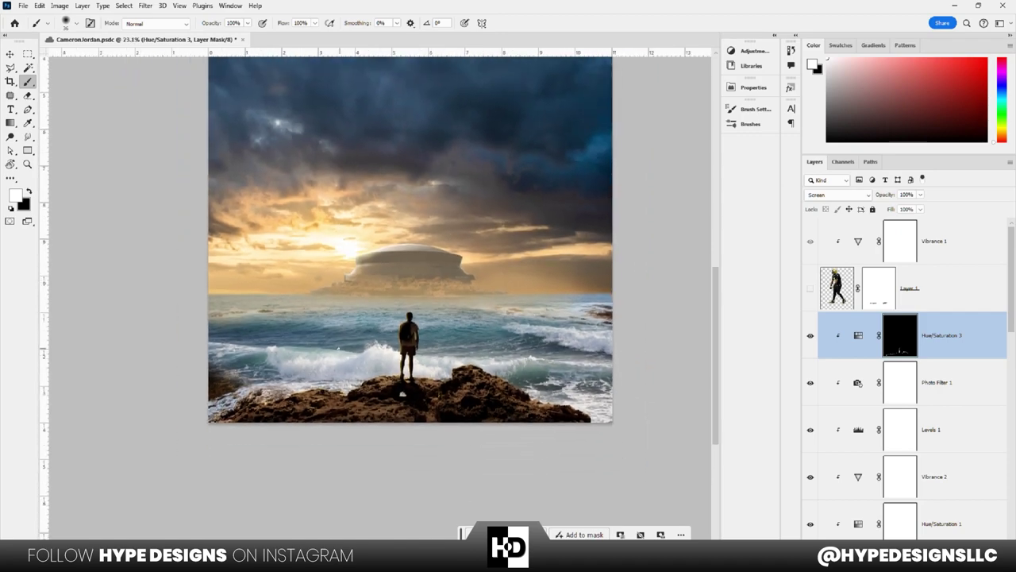
- Darken the rocks by lowering the exposure value of the Exposure adjustment clipped to the man-and-rocks layer
{"action": "scroll", "coordinate": [859, 383], "scroll_direction": "down", "scroll_amount": 5}
{"action": "scroll", "coordinate": [858, 383], "scroll_direction": "up", "scroll_amount": 3}
{"action": "double_click", "coordinate": [858, 476]}
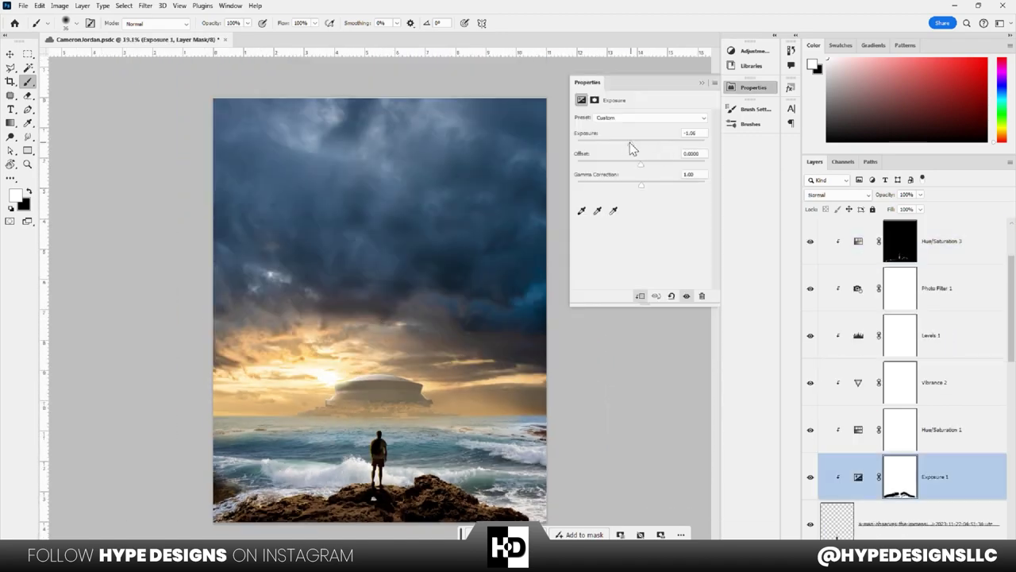
{"action": "left_click_drag", "start_coordinate": [629, 144], "coordinate": [619, 145]}
{"action": "left_click", "coordinate": [703, 83]}
{"action": "scroll", "coordinate": [315, 483], "scroll_direction": "up", "scroll_amount": 8}
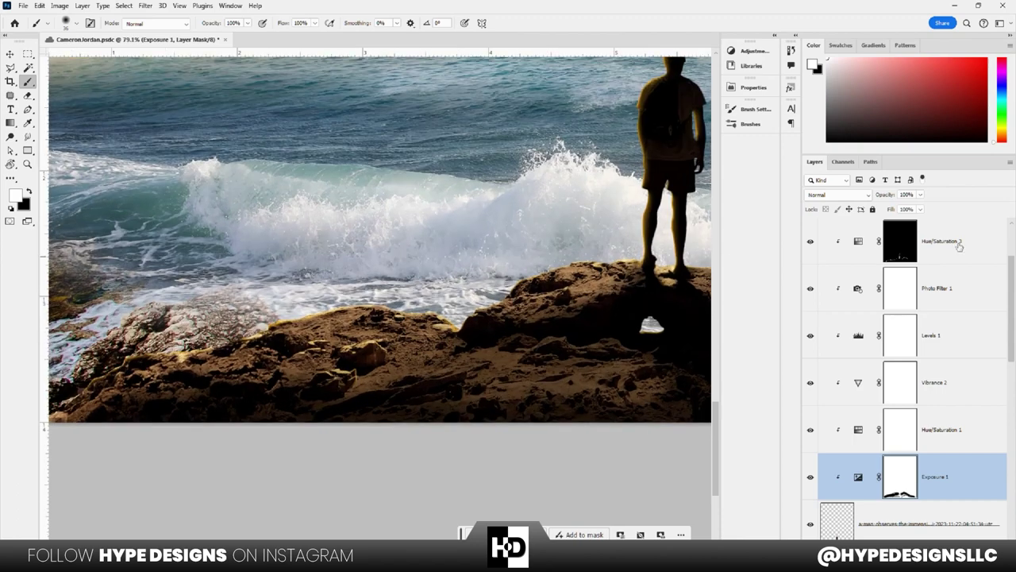
- Restrict the golden Hue/Saturation rim-light layer with the Blend If range in its blending options
{"action": "left_click", "coordinate": [959, 243]}
{"action": "double_click", "coordinate": [982, 243]}
{"action": "left_click_drag", "start_coordinate": [743, 445], "coordinate": [747, 445]}
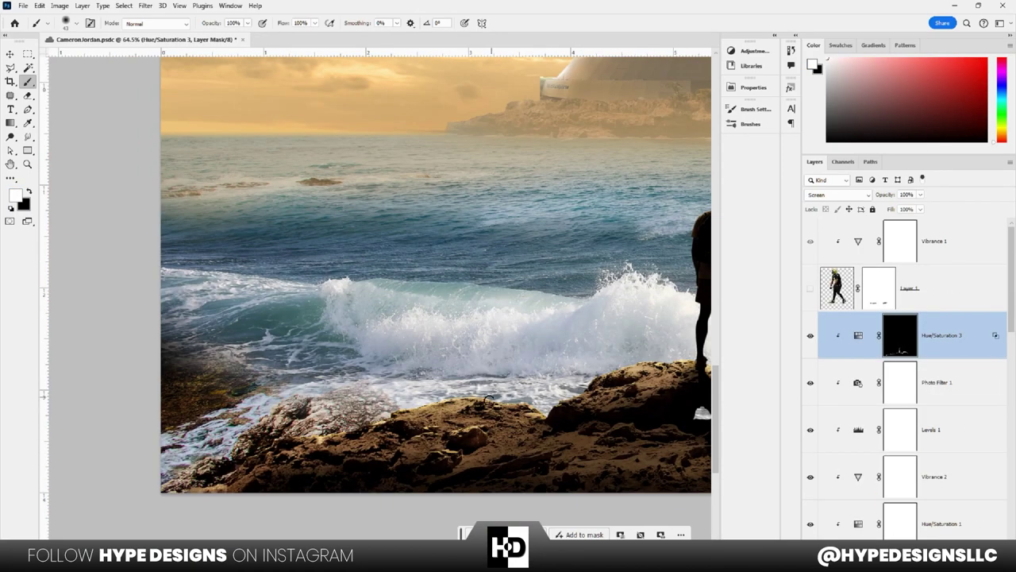
- Brush broader golden light over the upper surfaces of all the rocks, and set the rocks' Exposure adjustment to -1.50
{"action": "left_click_drag", "start_coordinate": [489, 401], "coordinate": [543, 415]}
{"action": "left_click_drag", "start_coordinate": [567, 397], "coordinate": [574, 394]}
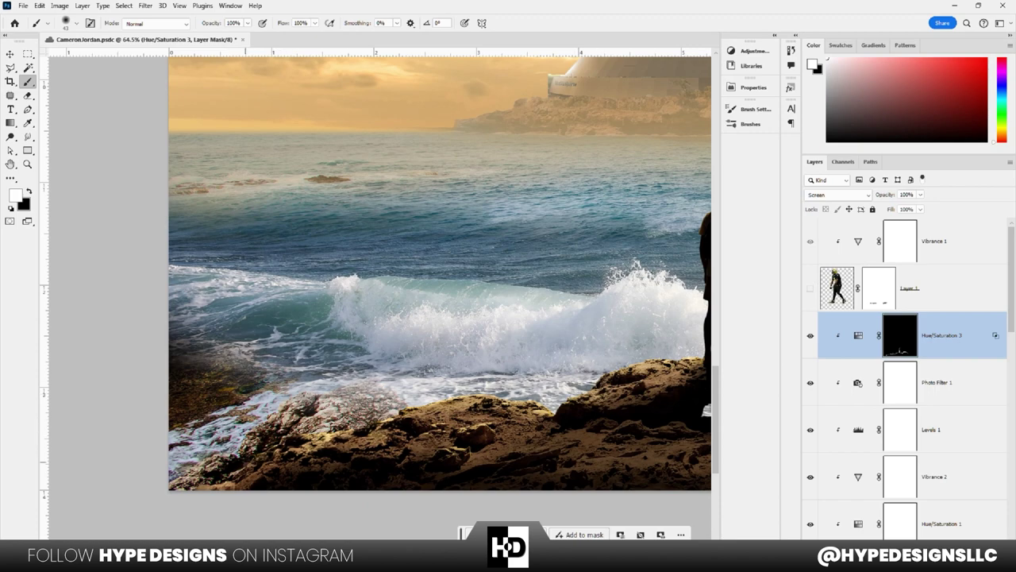
{"action": "left_click_drag", "start_coordinate": [245, 462], "coordinate": [213, 478]}
{"action": "left_click_drag", "start_coordinate": [629, 360], "coordinate": [444, 327]}
{"action": "left_click_drag", "start_coordinate": [656, 312], "coordinate": [363, 295]}
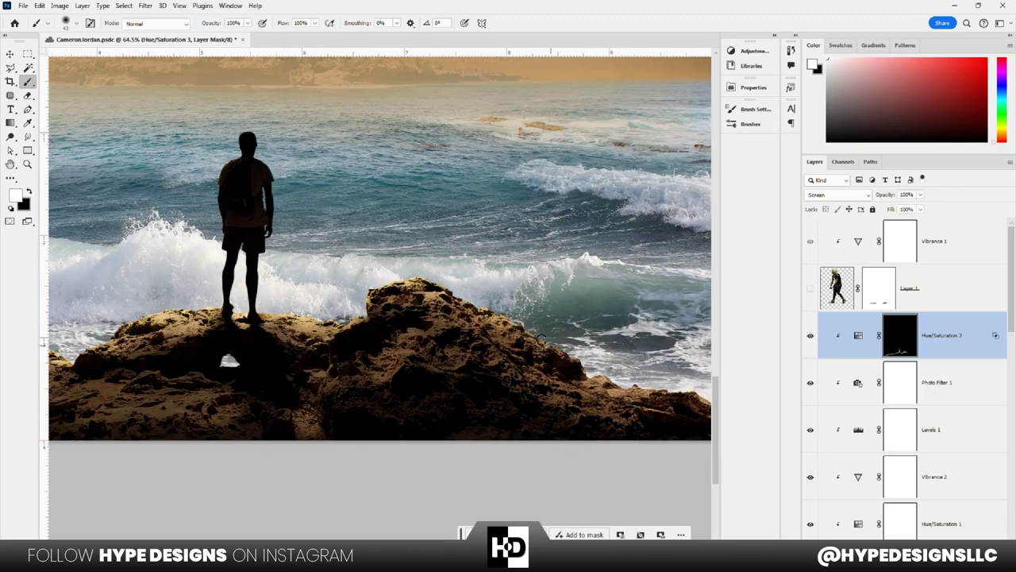
{"action": "left_click_drag", "start_coordinate": [658, 386], "coordinate": [570, 368]}
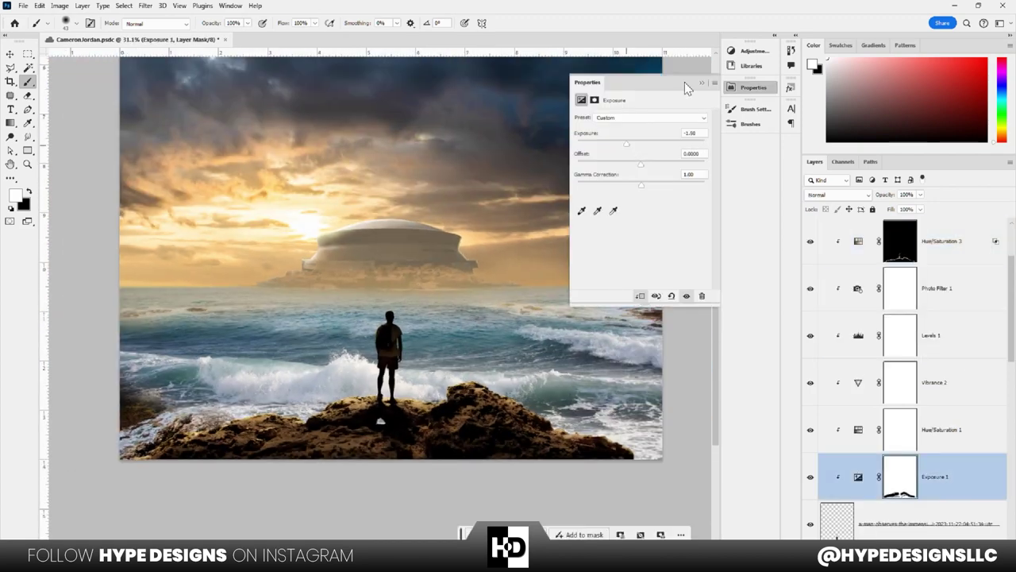
{"action": "left_click", "coordinate": [701, 83]}
{"action": "scroll", "coordinate": [377, 389], "scroll_direction": "up", "scroll_amount": 2}
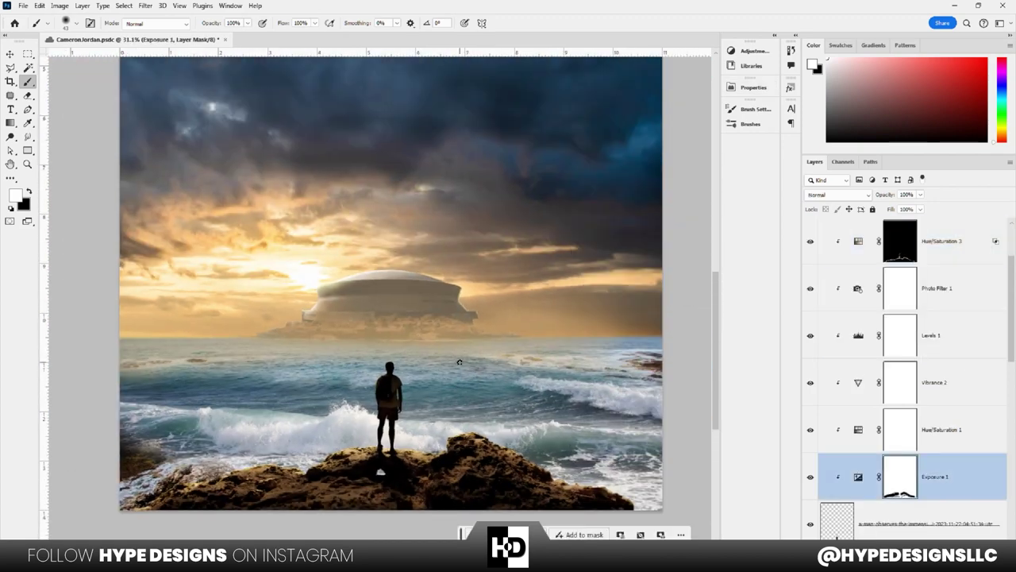
- Duplicate the golden Hue/Saturation layer, clip the copy to the man-and-rocks layer, and reset the copy's Blend If range
{"action": "scroll", "coordinate": [377, 389], "scroll_direction": "up", "scroll_amount": 6}
{"action": "scroll", "coordinate": [826, 342], "scroll_direction": "up", "scroll_amount": 2}
{"action": "left_click", "coordinate": [810, 339]}
{"action": "left_click", "coordinate": [907, 340]}
{"action": "key", "text": "ctrl+j"}
{"action": "left_click", "coordinate": [941, 358], "text": "alt"}
{"action": "double_click", "coordinate": [992, 343]}
{"action": "left_click_drag", "start_coordinate": [782, 445], "coordinate": [742, 445]}
{"action": "left_click", "coordinate": [968, 243]}
{"action": "key", "text": "b"}
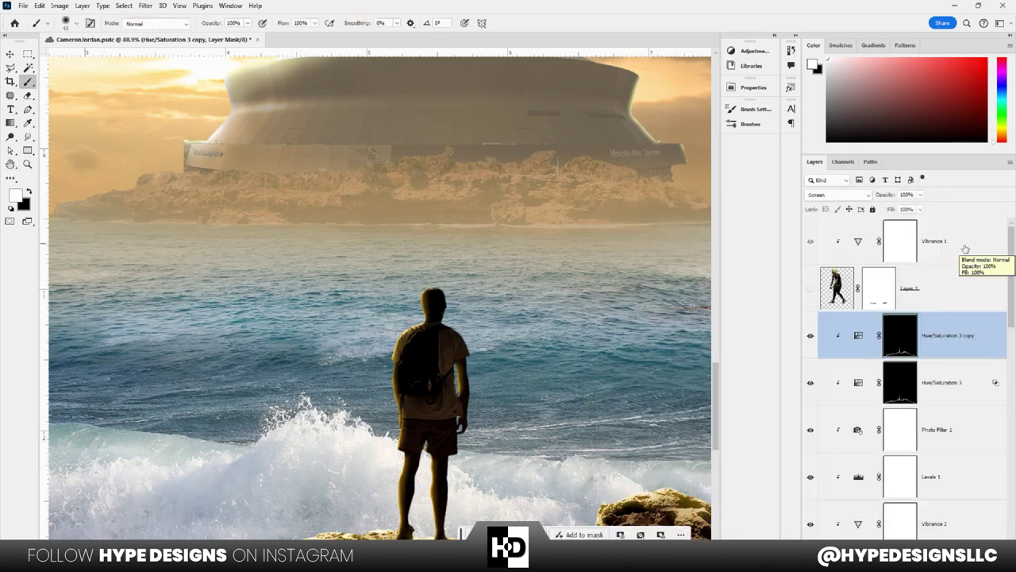
- Paint black over the rocks on the Hue/Saturation copy's mask, keeping only the man's rim light
{"action": "scroll", "coordinate": [516, 411], "scroll_direction": "down", "scroll_amount": 4}
{"action": "left_click", "coordinate": [29, 190]}
{"action": "left_click_drag", "start_coordinate": [384, 447], "coordinate": [413, 448]}
{"action": "left_click_drag", "start_coordinate": [381, 494], "coordinate": [171, 525]}
{"action": "mouse_move", "coordinate": [535, 492]}
{"action": "left_mouse_down"}
{"action": "mouse_move", "coordinate": [601, 363]}
{"action": "mouse_move", "coordinate": [639, 338]}
{"action": "left_mouse_up"}
{"action": "left_click_drag", "start_coordinate": [590, 421], "coordinate": [385, 433]}
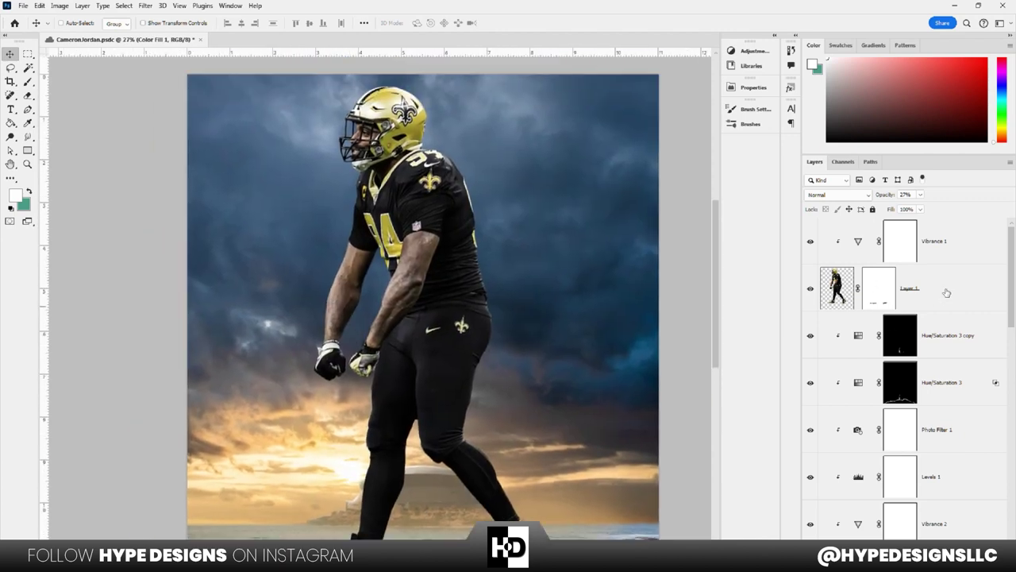
- Add an Exposure adjustment with lowered exposure above the player's Vibrance adjustment and clip it to the player
{"action": "left_click", "coordinate": [945, 431]}
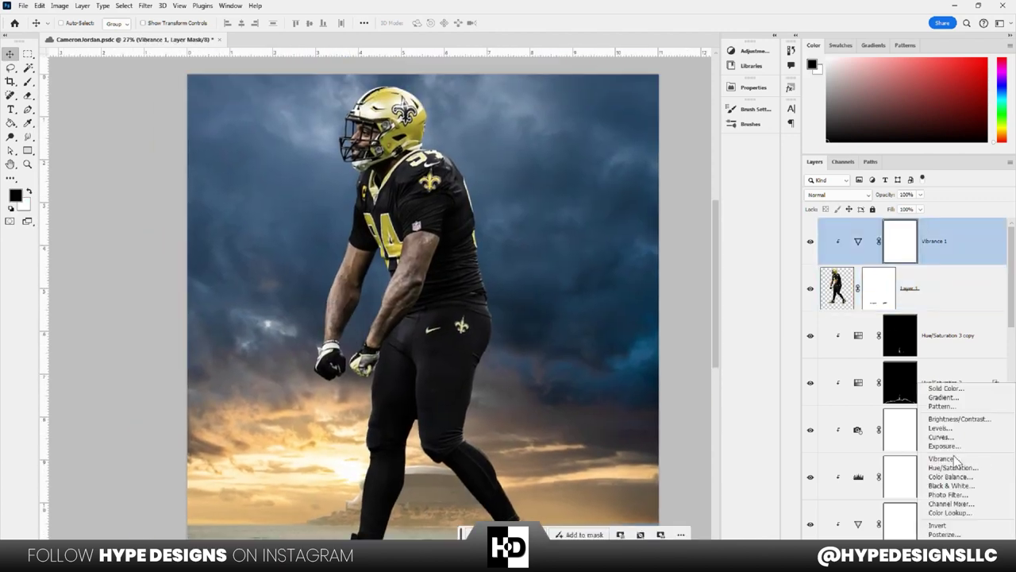
{"action": "left_click_drag", "start_coordinate": [640, 144], "coordinate": [621, 149]}
{"action": "left_click", "coordinate": [930, 262]}
{"action": "key", "text": "b"}
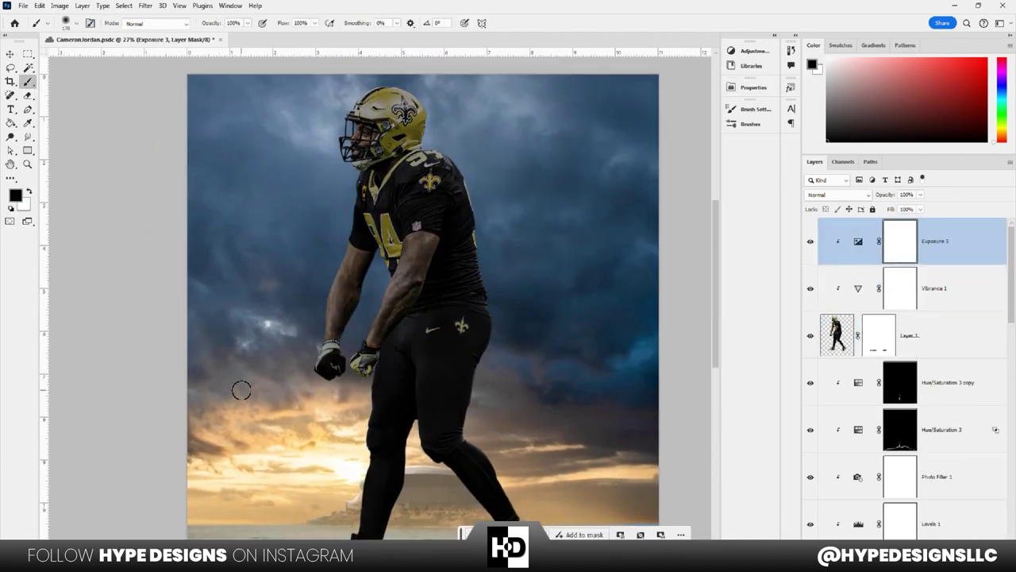
- Paint black on the Exposure mask along the edges of the player's arms, legs, helmet and back to keep them lit
{"action": "scroll", "coordinate": [302, 389], "scroll_direction": "up", "scroll_amount": 2}
{"action": "left_click_drag", "start_coordinate": [373, 424], "coordinate": [363, 309]}
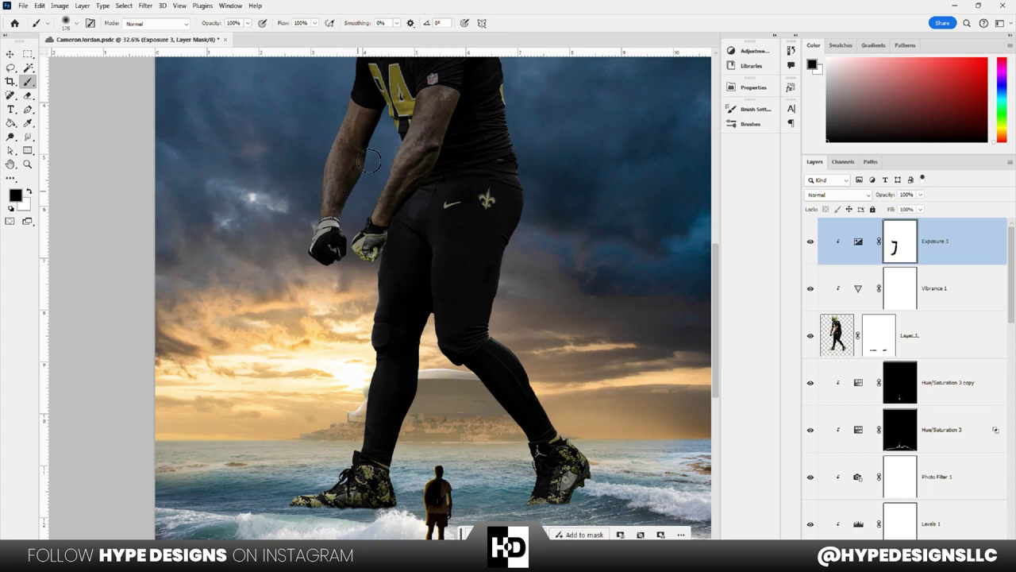
{"action": "scroll", "coordinate": [329, 143], "scroll_direction": "up", "scroll_amount": 2}
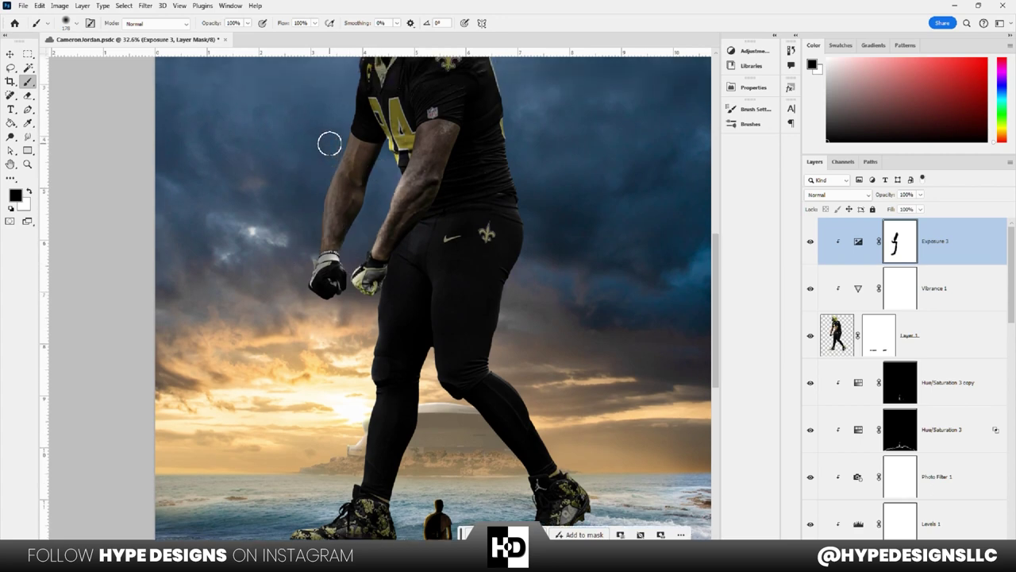
{"action": "scroll", "coordinate": [336, 132], "scroll_direction": "up", "scroll_amount": 8}
{"action": "scroll", "coordinate": [497, 352], "scroll_direction": "down", "scroll_amount": 10}
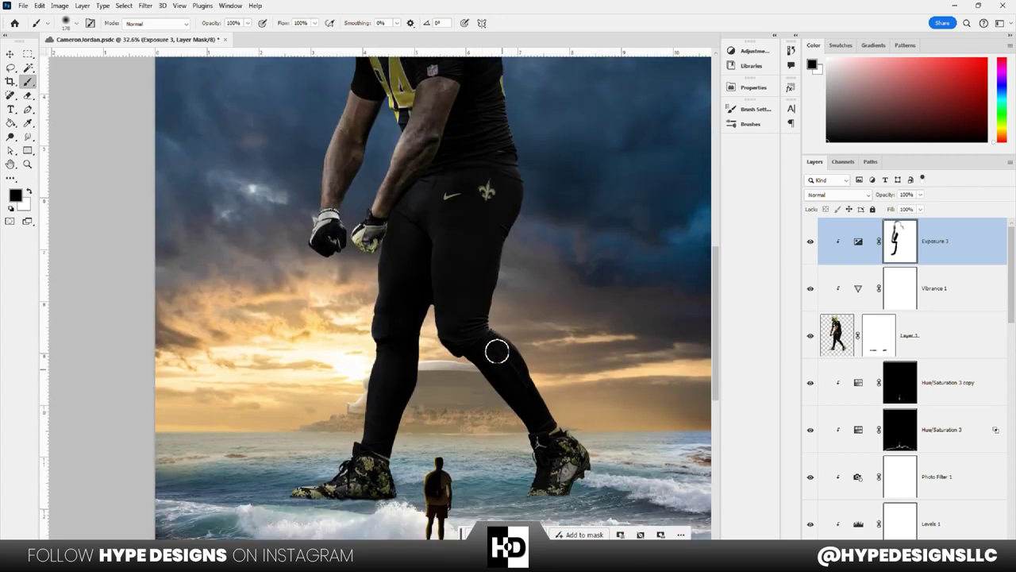
{"action": "scroll", "coordinate": [508, 186], "scroll_direction": "up", "scroll_amount": 8}
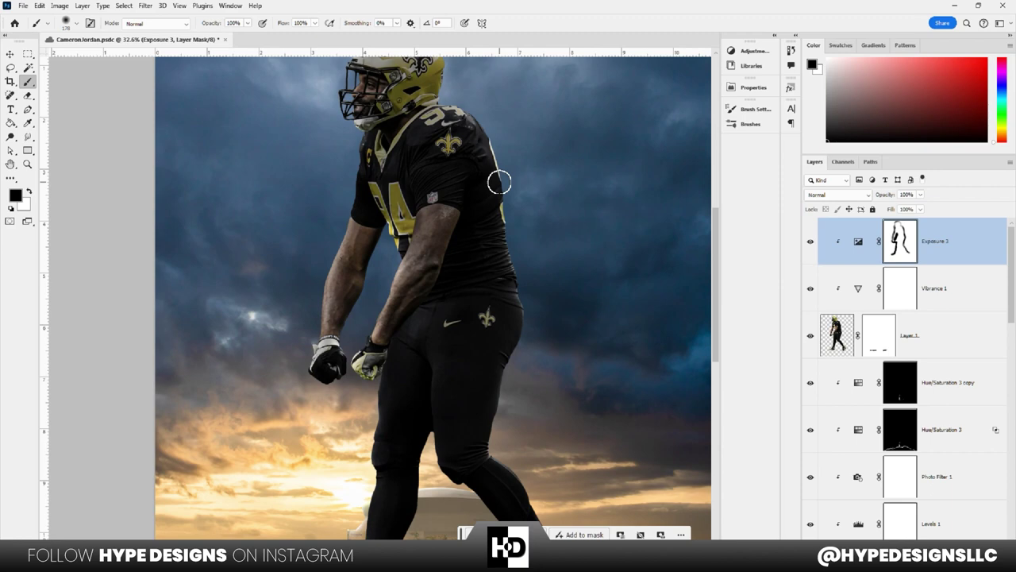
{"action": "scroll", "coordinate": [500, 182], "scroll_direction": "down", "scroll_amount": 3}
- Add a new layer clipped to the player and paint soft black shading over the shoes, legs, torso and helmet
{"action": "left_click", "coordinate": [964, 326]}
{"action": "key", "text": "ctrl+alt+shift+n"}
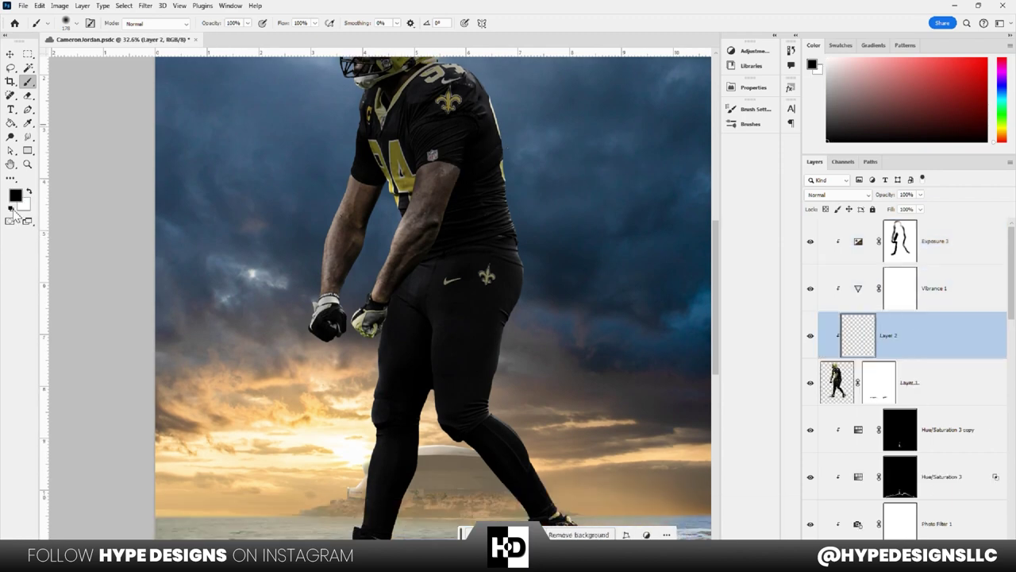
{"action": "scroll", "coordinate": [565, 341], "scroll_direction": "down", "scroll_amount": 10}
{"action": "scroll", "coordinate": [639, 276], "scroll_direction": "up", "scroll_amount": 8}
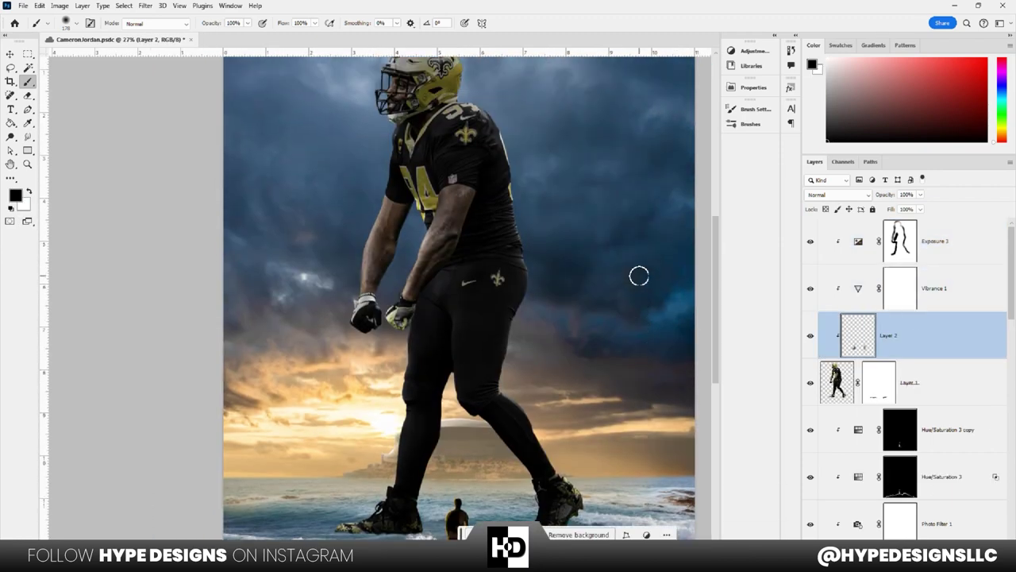
{"action": "mouse_move", "coordinate": [474, 284]}
{"action": "left_mouse_down"}
{"action": "mouse_move", "coordinate": [488, 193]}
{"action": "mouse_move", "coordinate": [436, 286]}
{"action": "mouse_move", "coordinate": [413, 183]}
{"action": "mouse_move", "coordinate": [505, 166]}
{"action": "mouse_move", "coordinate": [508, 397]}
{"action": "left_mouse_up"}
{"action": "scroll", "coordinate": [467, 352], "scroll_direction": "up", "scroll_amount": 3}
{"action": "mouse_move", "coordinate": [437, 147]}
{"action": "left_mouse_down"}
{"action": "mouse_move", "coordinate": [418, 195]}
{"action": "mouse_move", "coordinate": [403, 176]}
{"action": "left_mouse_up"}
{"action": "scroll", "coordinate": [352, 322], "scroll_direction": "down", "scroll_amount": 2}
{"action": "scroll", "coordinate": [352, 323], "scroll_direction": "down", "scroll_amount": 1}
{"action": "scroll", "coordinate": [373, 262], "scroll_direction": "up", "scroll_amount": 1}
- Erase parts of the black shading along the player's front side with a large soft eraser
{"action": "key", "text": "e"}
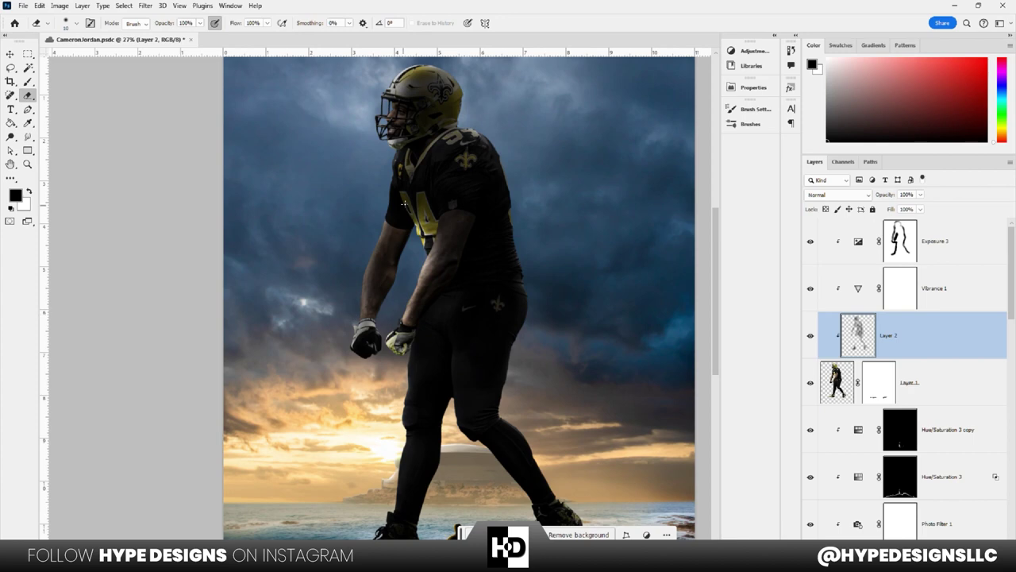
{"action": "scroll", "coordinate": [288, 272], "scroll_direction": "down", "scroll_amount": 2}
{"action": "scroll", "coordinate": [379, 460], "scroll_direction": "up", "scroll_amount": 6}
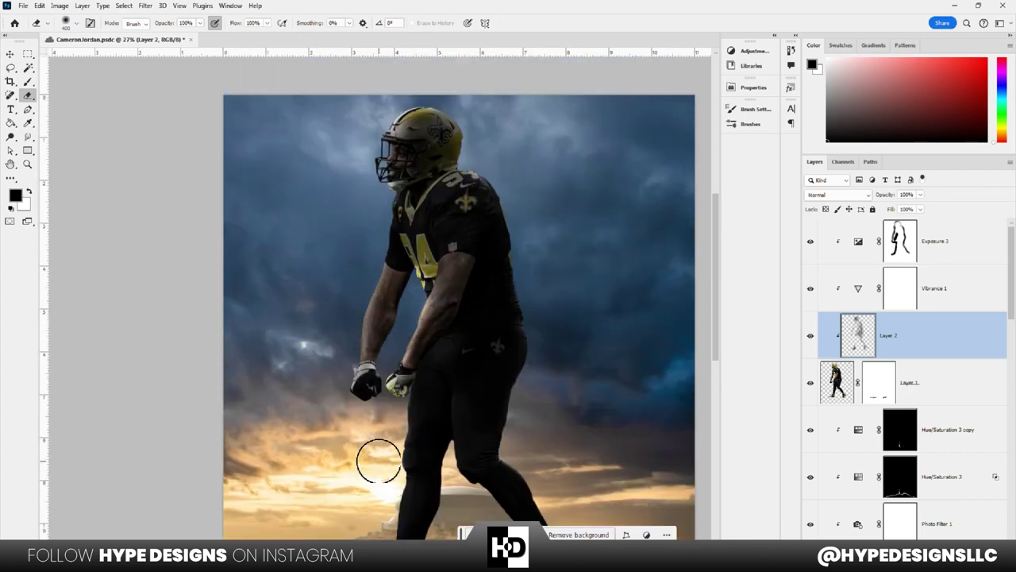
{"action": "scroll", "coordinate": [324, 260], "scroll_direction": "down", "scroll_amount": 1}
- Add an orange Photo Filter adjustment clipped directly above the player layer with density 86%
{"action": "left_click", "coordinate": [949, 385]}
{"action": "left_click", "coordinate": [912, 548]}
{"action": "left_click", "coordinate": [950, 493]}
{"action": "left_click_drag", "start_coordinate": [609, 162], "coordinate": [673, 168]}
{"action": "left_click", "coordinate": [577, 173]}
{"action": "left_click", "coordinate": [577, 174]}
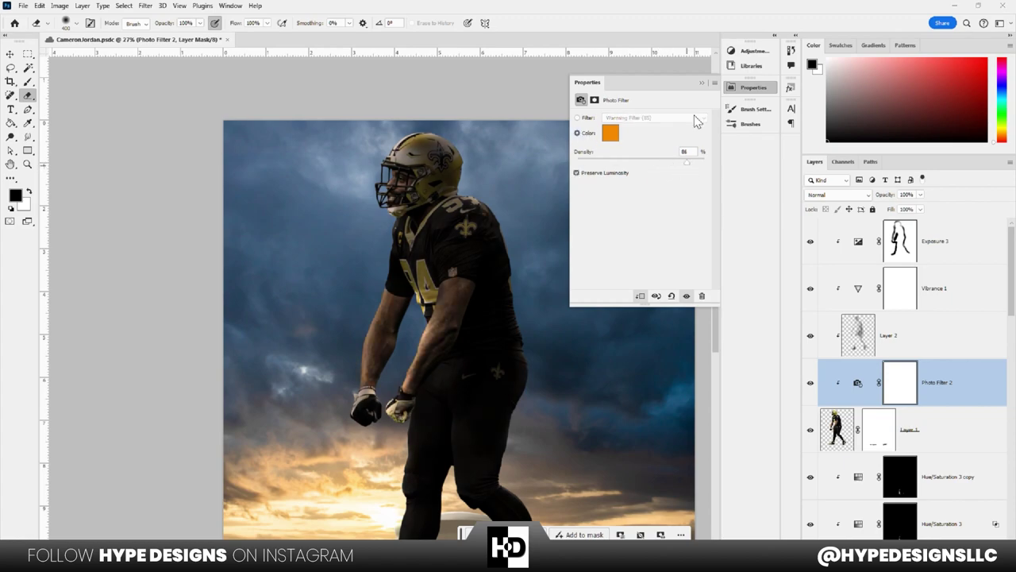
{"action": "scroll", "coordinate": [500, 272], "scroll_direction": "down", "scroll_amount": 4}
{"action": "scroll", "coordinate": [363, 386], "scroll_direction": "up", "scroll_amount": 4}
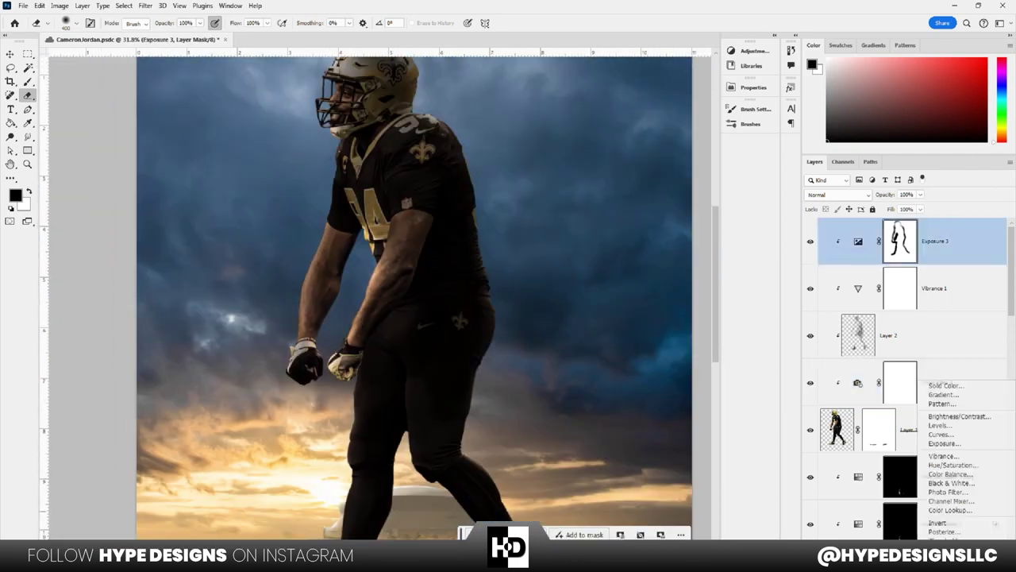
- Colorize the player with a clipped Hue/Saturation adjustment at hue 41, saturation 70 and lightness +53
{"action": "left_click", "coordinate": [630, 213]}
{"action": "left_click_drag", "start_coordinate": [578, 158], "coordinate": [592, 158]}
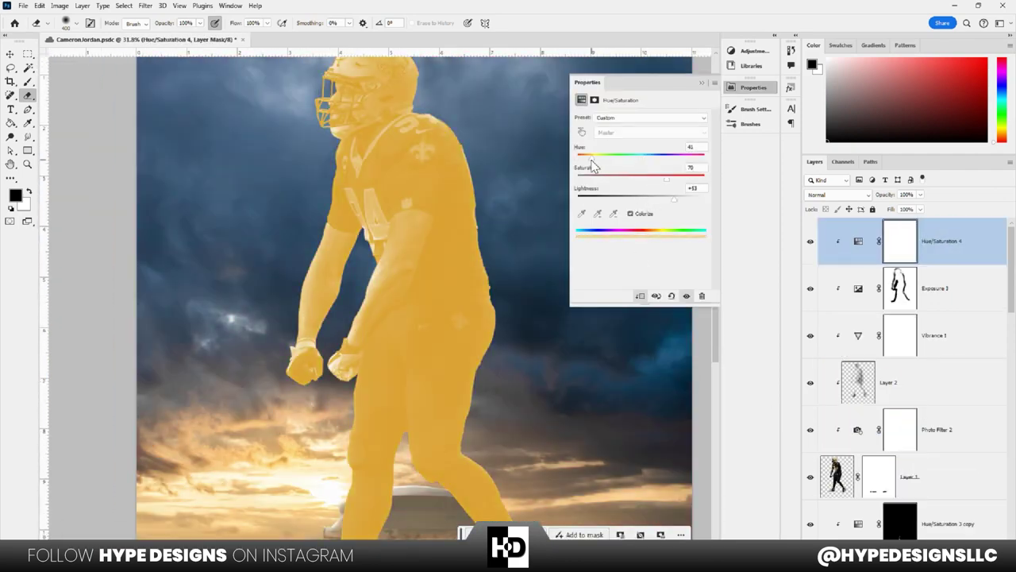
- Adjust the Blend If range of the player's golden Hue/Saturation layer and add a second copy clipped to the player
{"action": "left_click", "coordinate": [858, 242]}
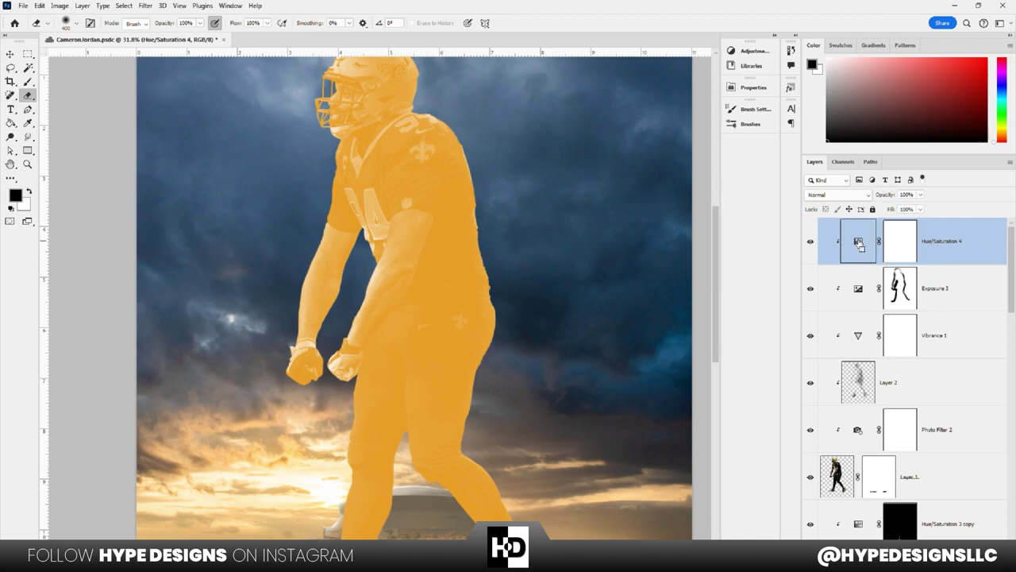
{"action": "double_click", "coordinate": [826, 255]}
{"action": "left_click_drag", "start_coordinate": [743, 444], "coordinate": [786, 445]}
{"action": "left_click", "coordinate": [966, 242]}
{"action": "key", "text": "ctrl+v"}
{"action": "left_click", "coordinate": [860, 265], "text": "alt"}
- Invert the masks of both golden Hue/Saturation layers to black, hiding the colour on the player
{"action": "key", "text": "ctrl+i"}
{"action": "left_click", "coordinate": [861, 278]}
{"action": "key", "text": "ctrl+i"}
- Paint white on the lower golden Hue/Saturation mask along the legs with a soft brush, and undo the last forearm strokes
{"action": "scroll", "coordinate": [284, 288], "scroll_direction": "down", "scroll_amount": 3}
{"action": "key", "text": "b"}
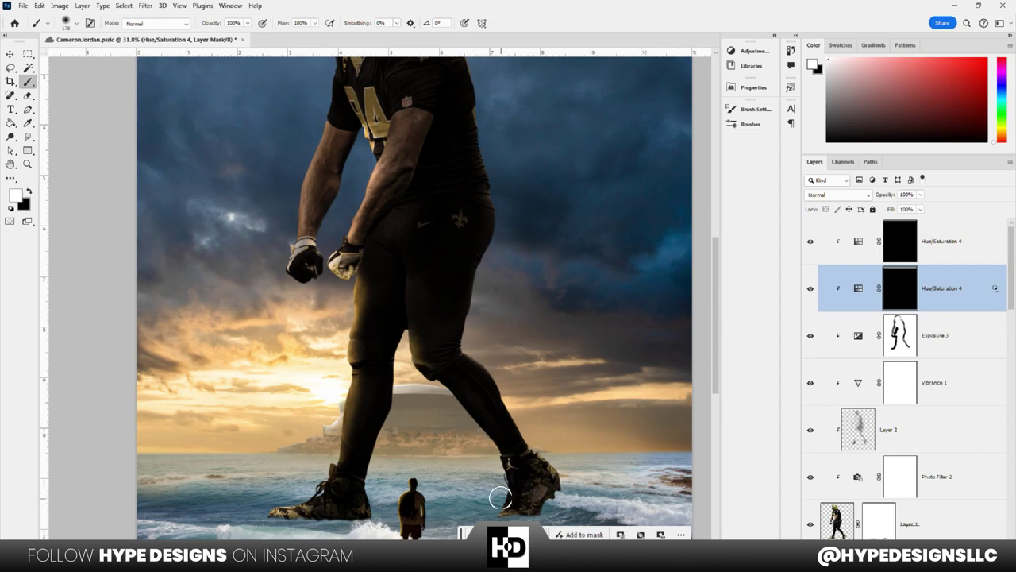
{"action": "left_click_drag", "start_coordinate": [527, 423], "coordinate": [476, 239]}
{"action": "scroll", "coordinate": [320, 342], "scroll_direction": "up", "scroll_amount": 3}
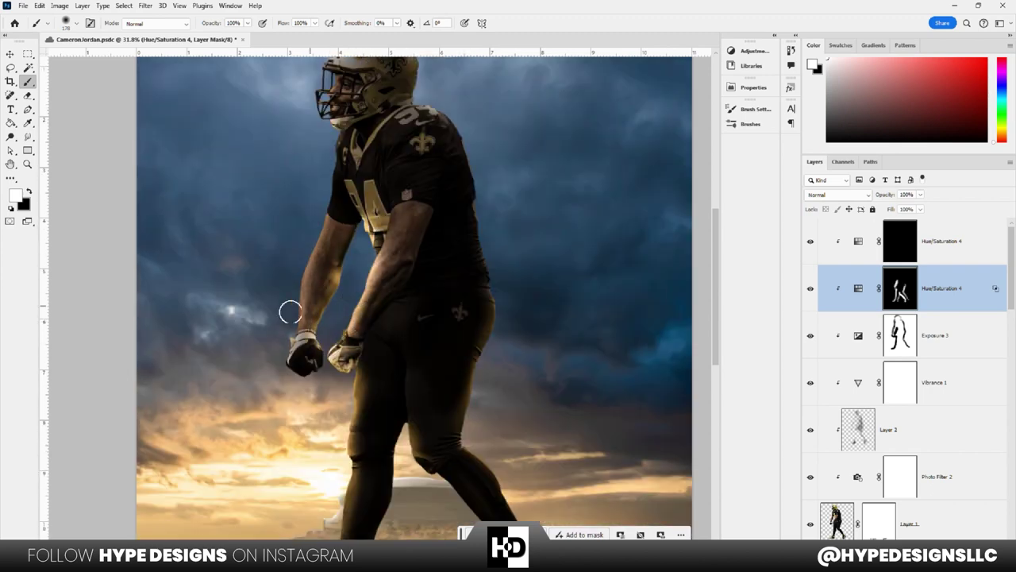
{"action": "left_click_drag", "start_coordinate": [333, 254], "coordinate": [311, 318]}
{"action": "key", "text": "ctrl+z"}
{"action": "key", "text": "ctrl+z"}
- Reveal golden light on the player's chin strap and chest edge with a small brush on the lower Hue/Saturation mask
{"action": "scroll", "coordinate": [342, 223], "scroll_direction": "up", "scroll_amount": 2}
{"action": "scroll", "coordinate": [318, 143], "scroll_direction": "up", "scroll_amount": 5}
{"action": "left_click_drag", "start_coordinate": [416, 287], "coordinate": [469, 316]}
{"action": "key", "text": "ctrl+z"}
{"action": "left_click_drag", "start_coordinate": [455, 335], "coordinate": [432, 425]}
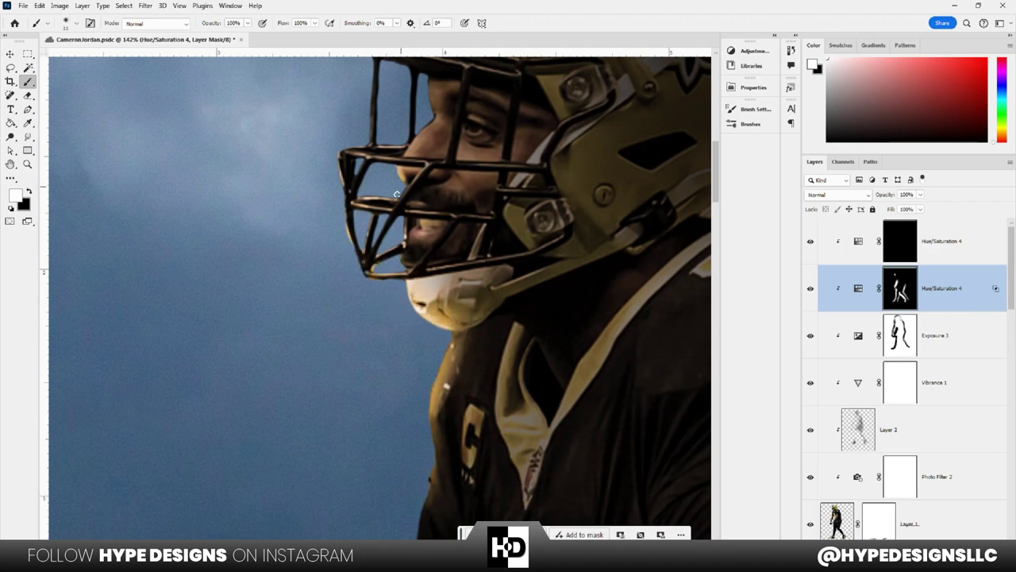
- Paint broader golden light around the helmet, upper body and arm edges on the lower Hue/Saturation mask
{"action": "scroll", "coordinate": [433, 108], "scroll_direction": "down", "scroll_amount": 5}
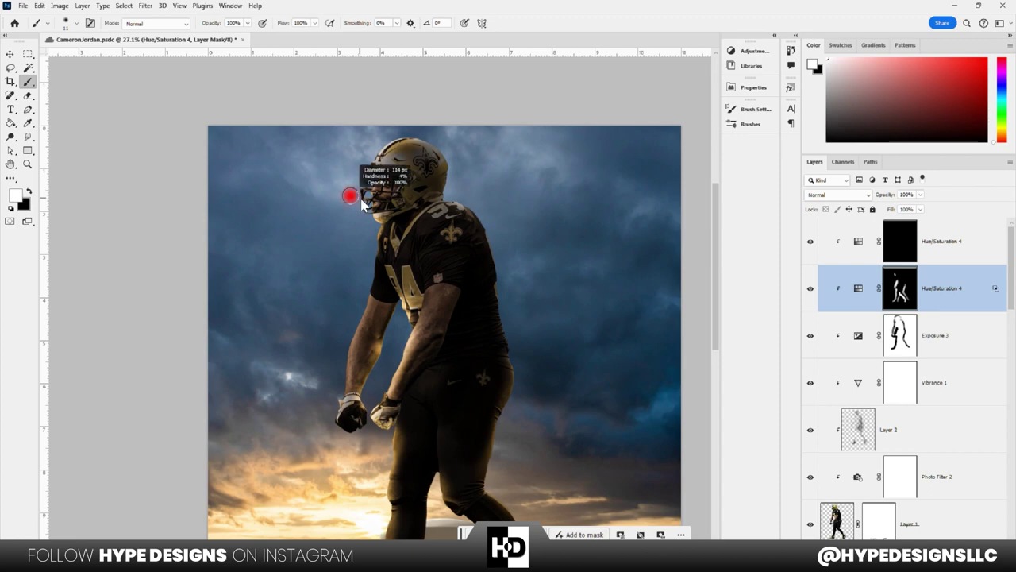
{"action": "scroll", "coordinate": [374, 310], "scroll_direction": "down", "scroll_amount": 4}
{"action": "left_click_drag", "start_coordinate": [374, 311], "coordinate": [322, 336]}
{"action": "key", "text": "x"}
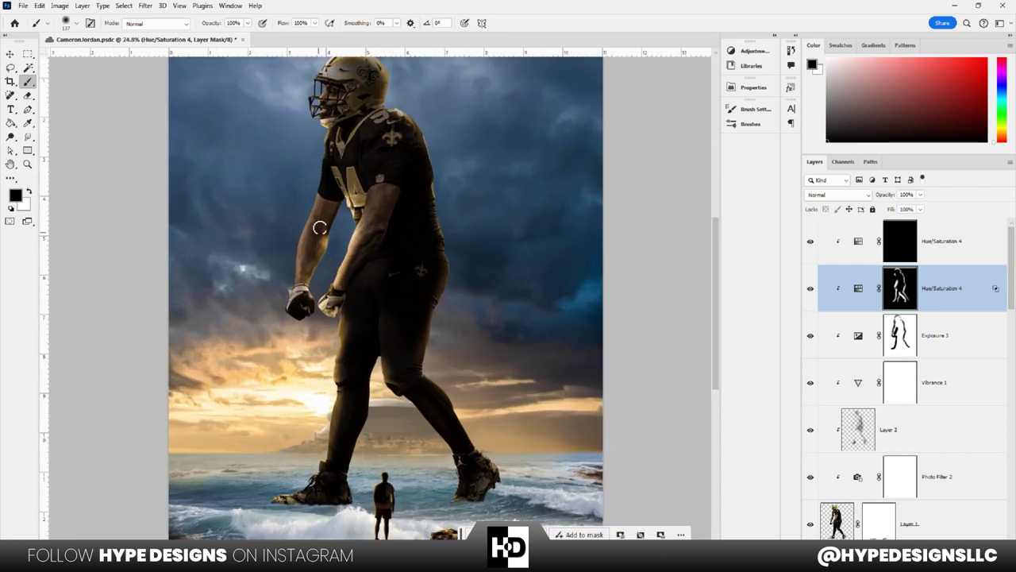
- Paint a thin white rim along the front leg, knee and thigh on the upper golden Hue/Saturation mask
{"action": "key", "text": "alt+bracketright"}
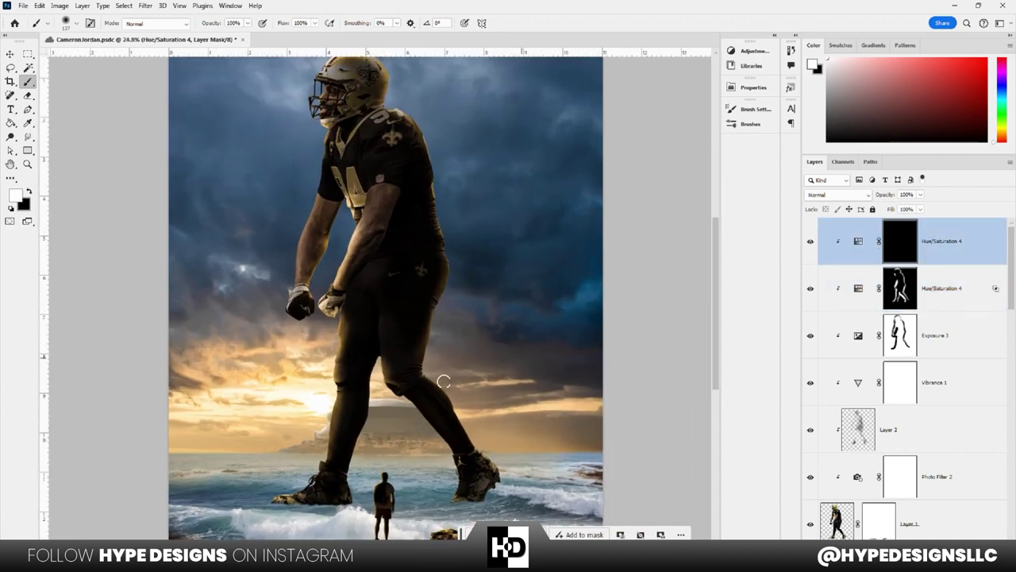
{"action": "scroll", "coordinate": [333, 457], "scroll_direction": "up", "scroll_amount": 4}
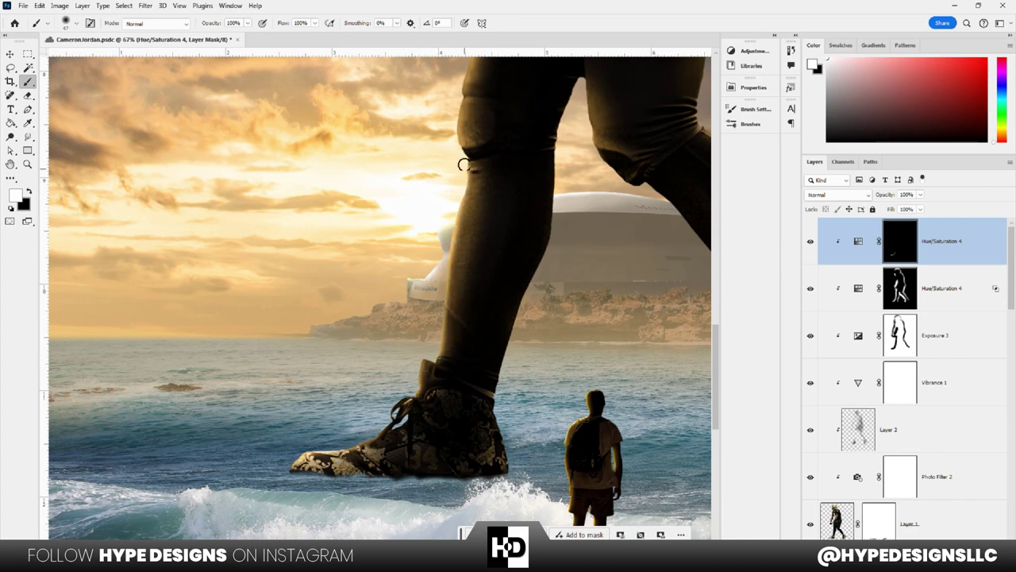
{"action": "left_click_drag", "start_coordinate": [462, 176], "coordinate": [458, 94]}
{"action": "scroll", "coordinate": [460, 159], "scroll_direction": "up", "scroll_amount": 3}
{"action": "left_click_drag", "start_coordinate": [470, 290], "coordinate": [474, 209]}
{"action": "scroll", "coordinate": [469, 185], "scroll_direction": "up", "scroll_amount": 3}
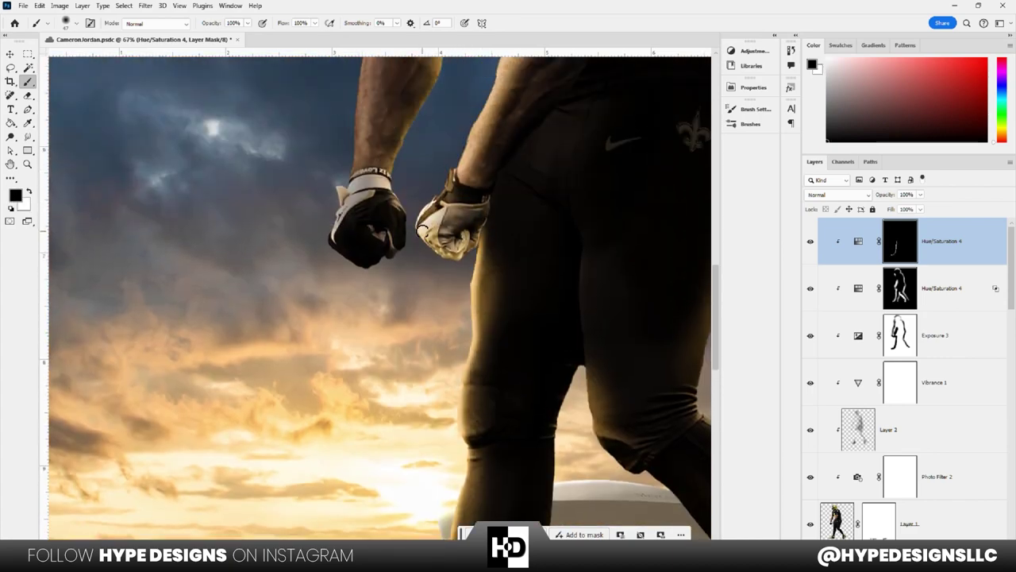
- Paint and clean up the bright rim on the forearms, gloves and jersey hem in the upper Hue/Saturation mask
{"action": "scroll", "coordinate": [310, 214], "scroll_direction": "up", "scroll_amount": 10}
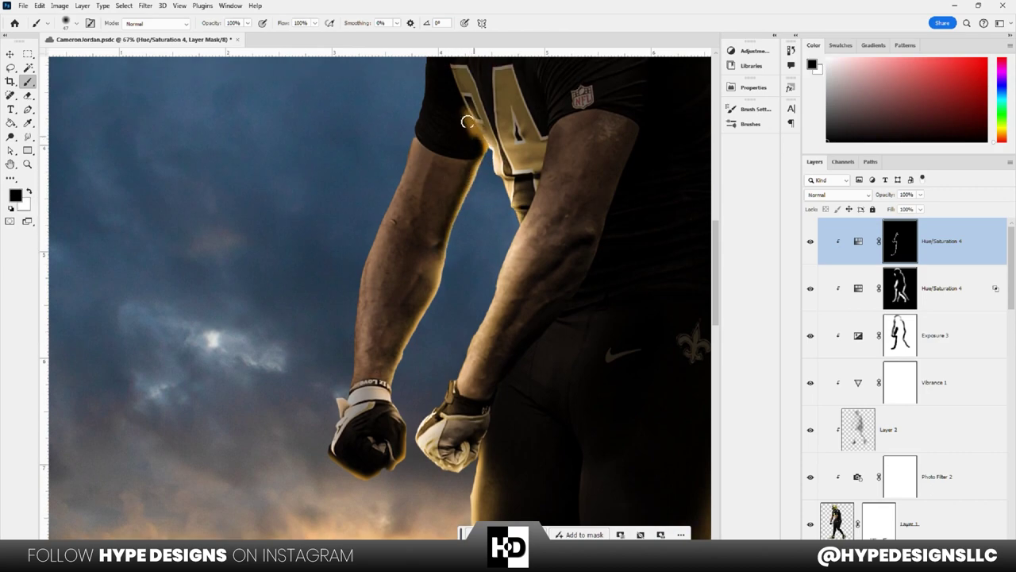
{"action": "left_click_drag", "start_coordinate": [477, 147], "coordinate": [463, 116]}
{"action": "scroll", "coordinate": [463, 115], "scroll_direction": "up", "scroll_amount": 3}
{"action": "scroll", "coordinate": [459, 112], "scroll_direction": "down", "scroll_amount": 3}
{"action": "scroll", "coordinate": [443, 368], "scroll_direction": "up", "scroll_amount": 6}
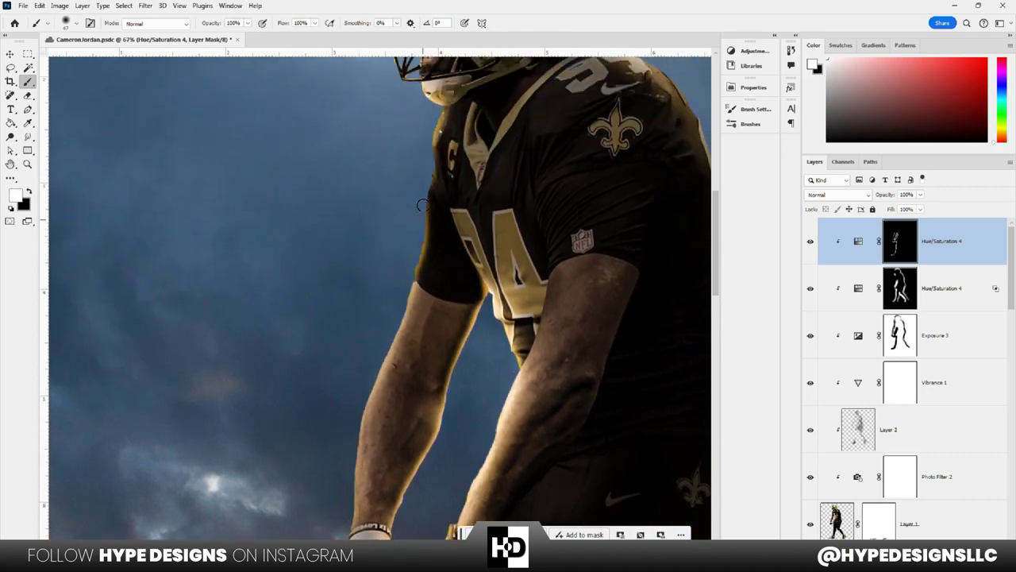
- Extend the golden rim light along the front edge of the player's sleeve on the upper Hue/Saturation mask
{"action": "scroll", "coordinate": [363, 174], "scroll_direction": "down", "scroll_amount": 3}
{"action": "scroll", "coordinate": [401, 187], "scroll_direction": "up", "scroll_amount": 5}
{"action": "left_click_drag", "start_coordinate": [400, 199], "coordinate": [373, 395]}
{"action": "scroll", "coordinate": [393, 204], "scroll_direction": "down", "scroll_amount": 4}
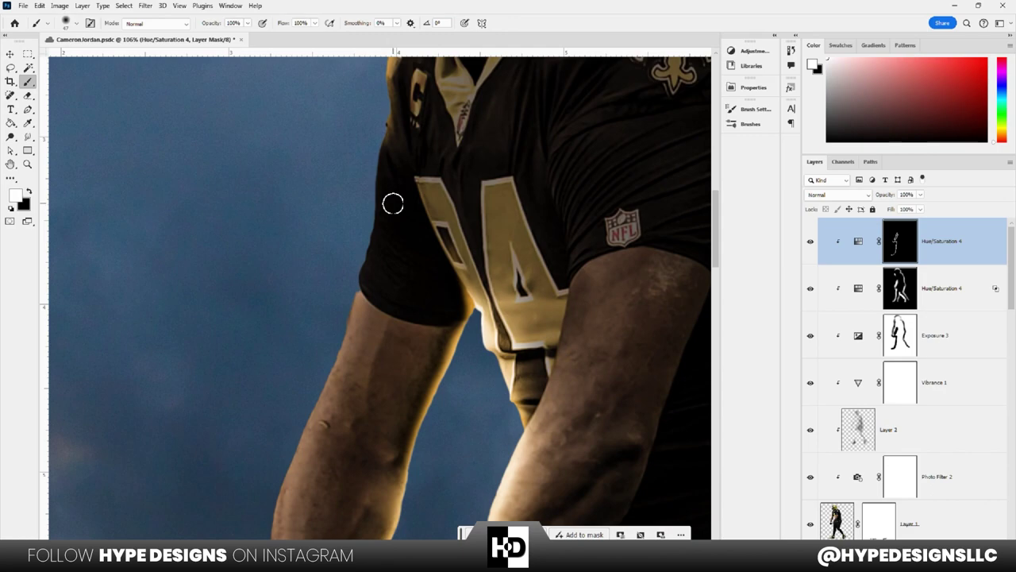
- Paint fine golden rim light on the facemask bars, face profile and chin strap with a small brush on the upper mask
{"action": "scroll", "coordinate": [388, 204], "scroll_direction": "up", "scroll_amount": 8}
{"action": "scroll", "coordinate": [430, 266], "scroll_direction": "up", "scroll_amount": 3}
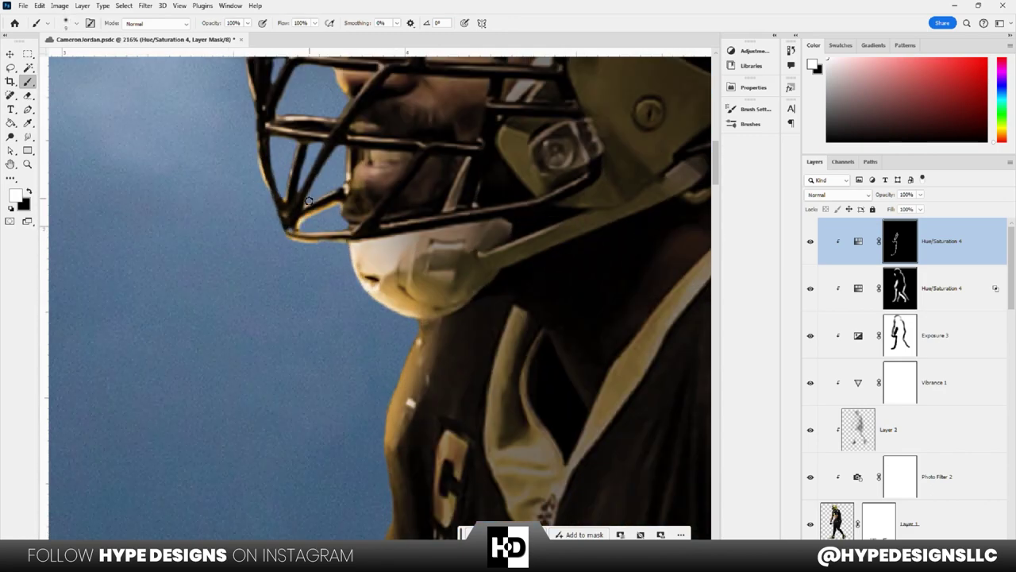
{"action": "scroll", "coordinate": [289, 151], "scroll_direction": "up", "scroll_amount": 3}
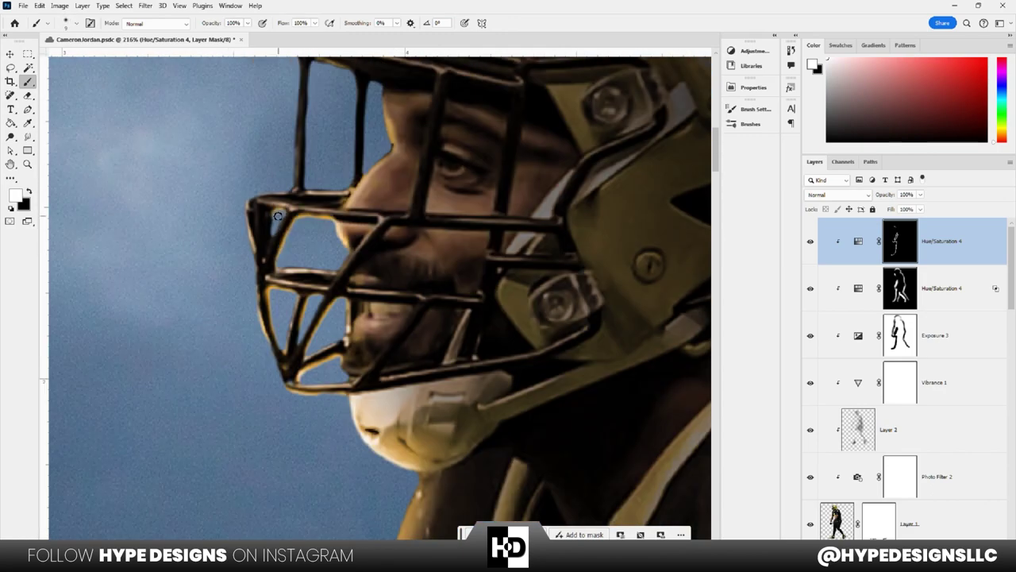
{"action": "scroll", "coordinate": [278, 215], "scroll_direction": "up", "scroll_amount": 2}
{"action": "scroll", "coordinate": [380, 172], "scroll_direction": "down", "scroll_amount": 3}
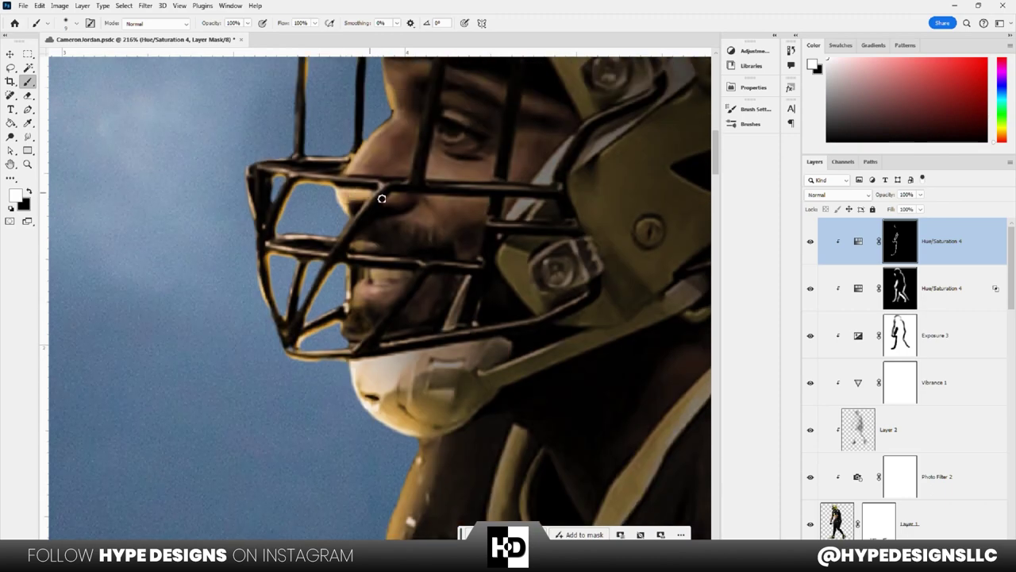
{"action": "scroll", "coordinate": [405, 179], "scroll_direction": "down", "scroll_amount": 10}
{"action": "scroll", "coordinate": [393, 187], "scroll_direction": "up", "scroll_amount": 10}
{"action": "key", "text": "x"}
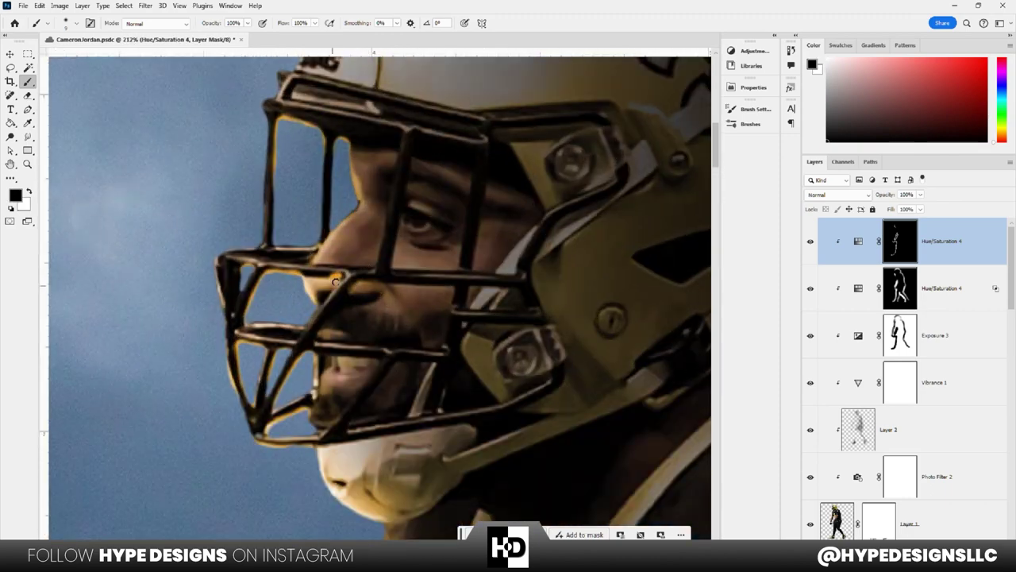
- Erase leftover fringe pixels between the facemask bars on the player layer with a very small eraser
{"action": "scroll", "coordinate": [417, 131], "scroll_direction": "up", "scroll_amount": 2}
{"action": "left_click", "coordinate": [839, 522]}
{"action": "key", "text": "e"}
{"action": "key", "text": "["}
{"action": "key", "text": "["}
{"action": "key", "text": "["}
{"action": "key", "text": "["}
{"action": "key", "text": "["}
{"action": "key", "text": "["}
{"action": "key", "text": "["}
{"action": "key", "text": "["}
{"action": "key", "text": "["}
{"action": "key", "text": "["}
{"action": "key", "text": "["}
{"action": "key", "text": "["}
{"action": "key", "text": "["}
{"action": "key", "text": "["}
{"action": "key", "text": "["}
{"action": "key", "text": "["}
{"action": "key", "text": "["}
{"action": "key", "text": "["}
{"action": "key", "text": "["}
{"action": "key", "text": "["}
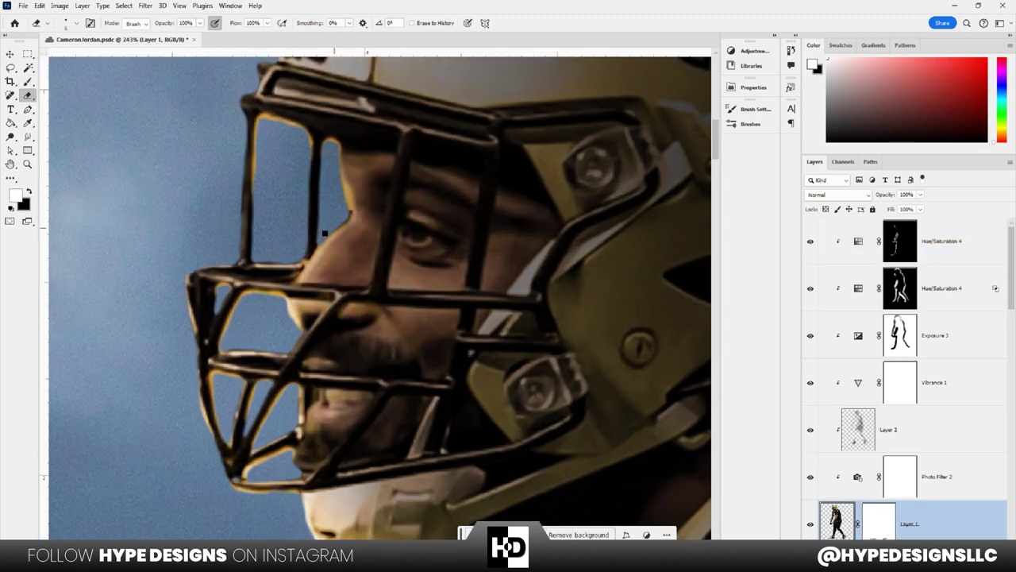
{"action": "scroll", "coordinate": [264, 337], "scroll_direction": "down", "scroll_amount": 10}
{"action": "scroll", "coordinate": [409, 131], "scroll_direction": "up", "scroll_amount": 8}
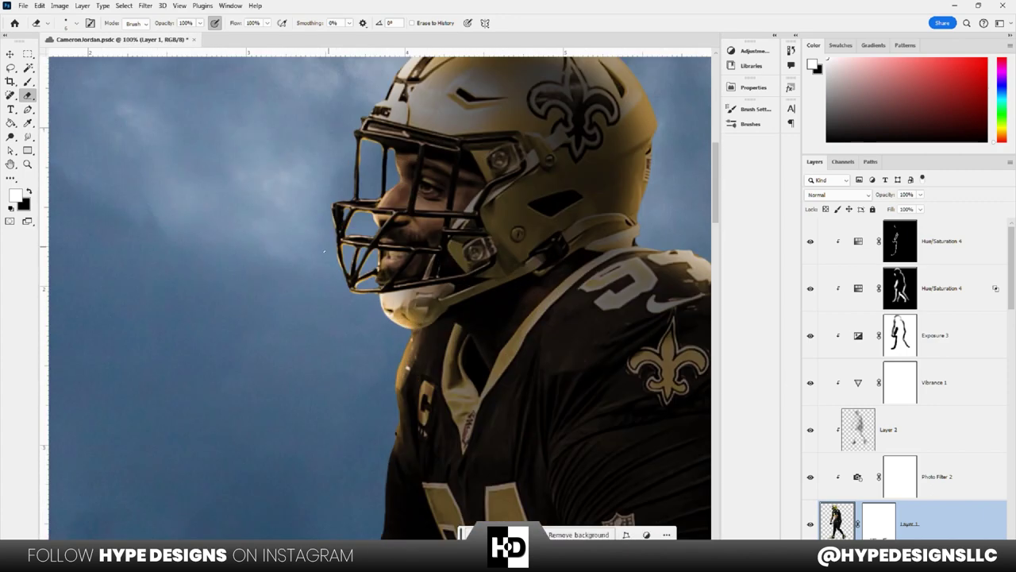
- Paint black on the upper Hue/Saturation mask to remove excess golden light from the facemask
{"action": "left_click", "coordinate": [900, 242]}
{"action": "key", "text": "x"}
{"action": "key", "text": "b"}
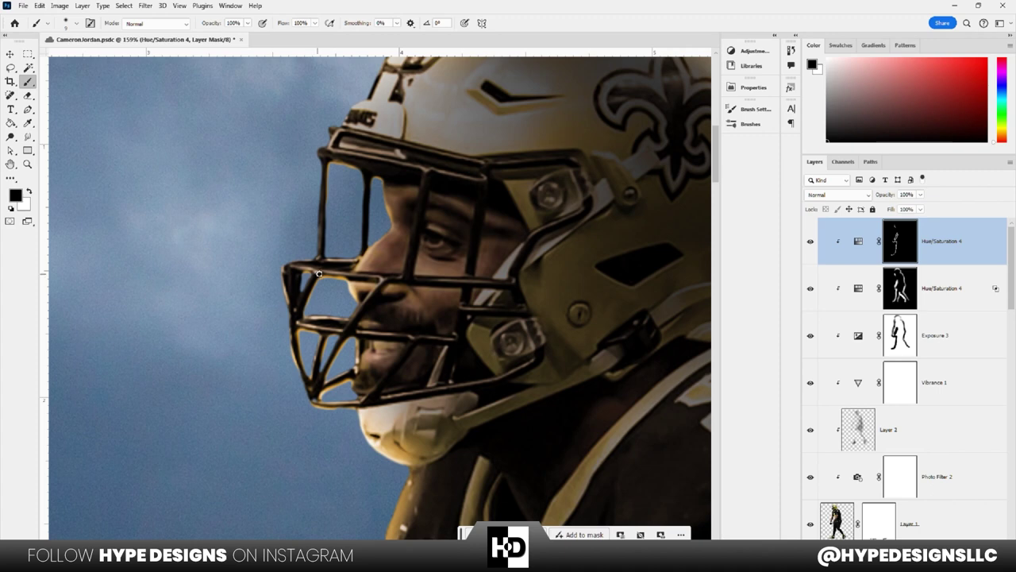
{"action": "scroll", "coordinate": [202, 363], "scroll_direction": "down", "scroll_amount": 3}
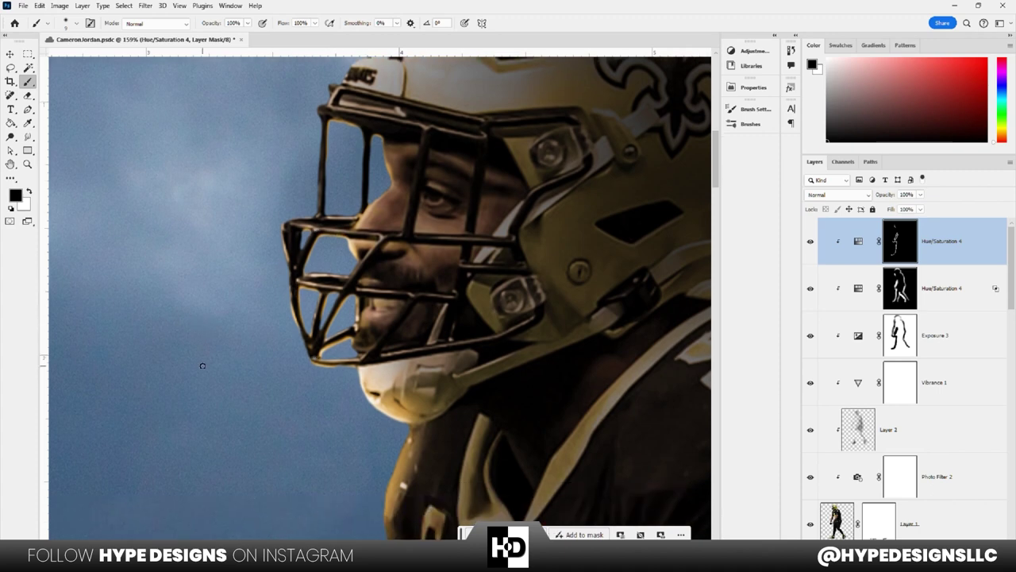
- Erase remaining stray edge pixels around the outside of the facemask on the player layer
{"action": "key", "text": "alt+comma"}
{"action": "key", "text": "e"}
{"action": "key", "text": "x"}
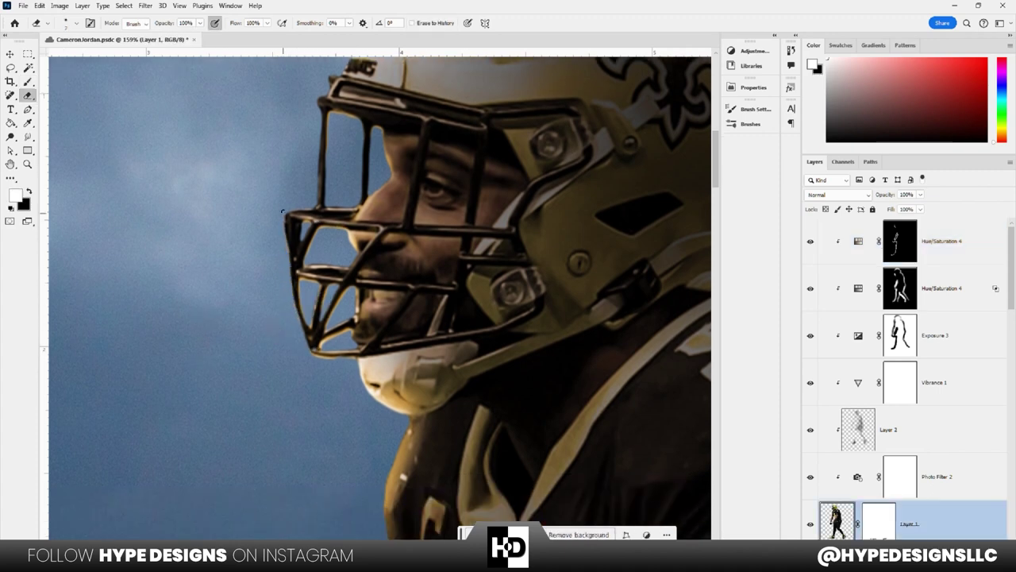
{"action": "scroll", "coordinate": [232, 356], "scroll_direction": "down", "scroll_amount": 10}
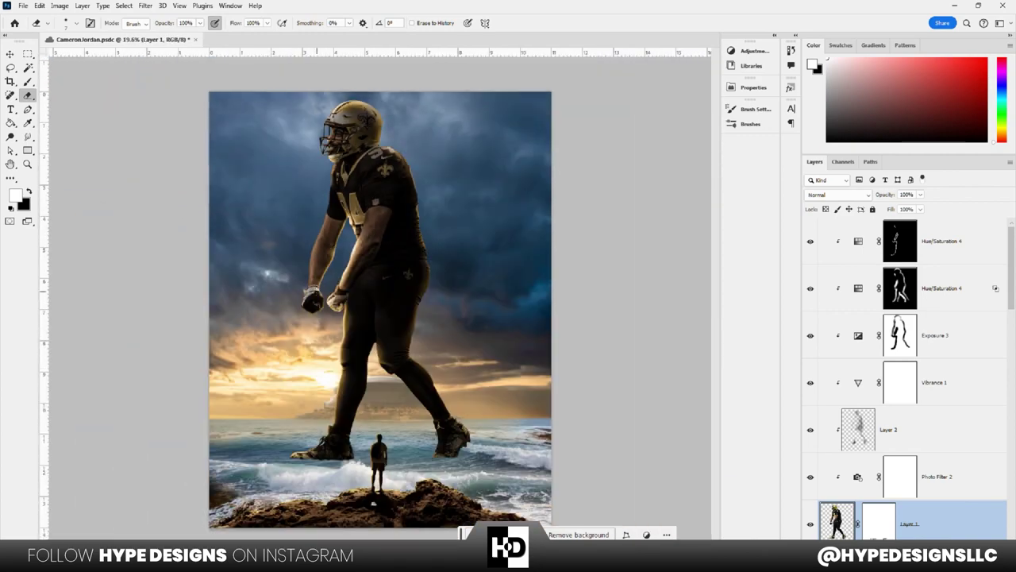
- Paint golden rim light along the edges of the rear leg and shoe on the upper Hue/Saturation mask
{"action": "scroll", "coordinate": [409, 401], "scroll_direction": "up", "scroll_amount": 6}
{"action": "left_click", "coordinate": [901, 240]}
{"action": "key", "text": "b"}
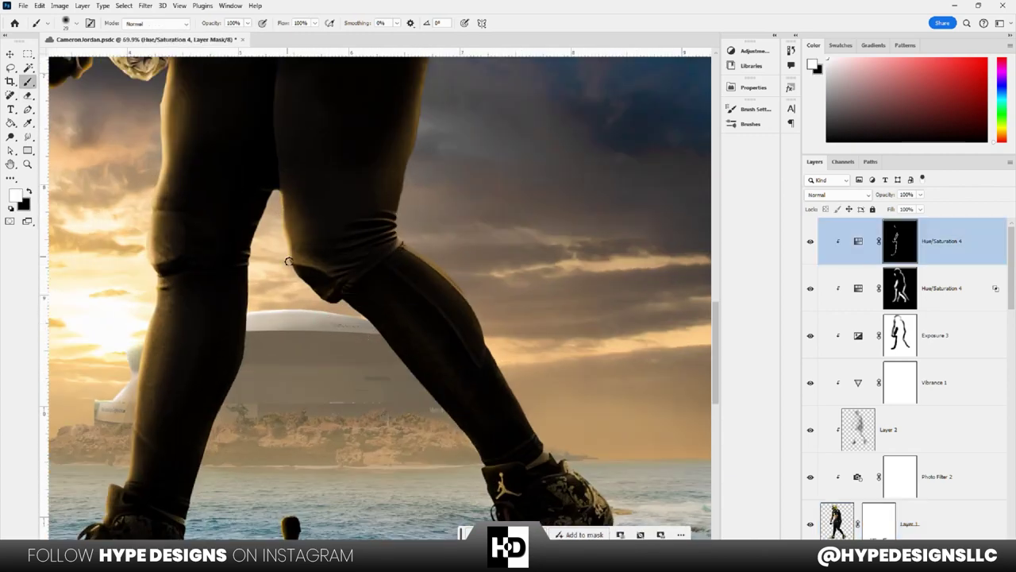
{"action": "scroll", "coordinate": [480, 379], "scroll_direction": "down", "scroll_amount": 5}
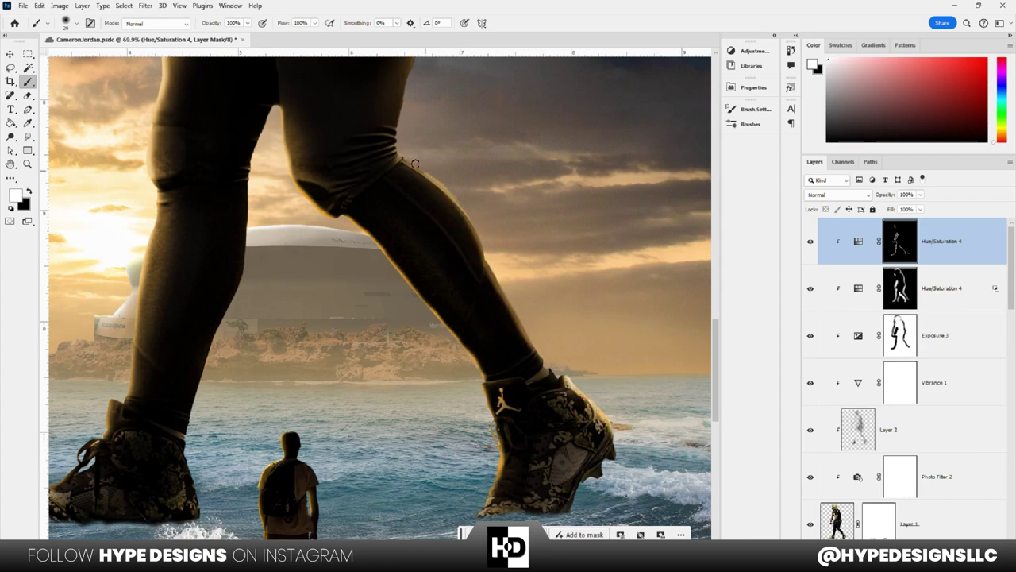
- Continue the golden rim light up the hip and back and around the front arm and gloves on the upper mask
{"action": "scroll", "coordinate": [432, 176], "scroll_direction": "up", "scroll_amount": 20}
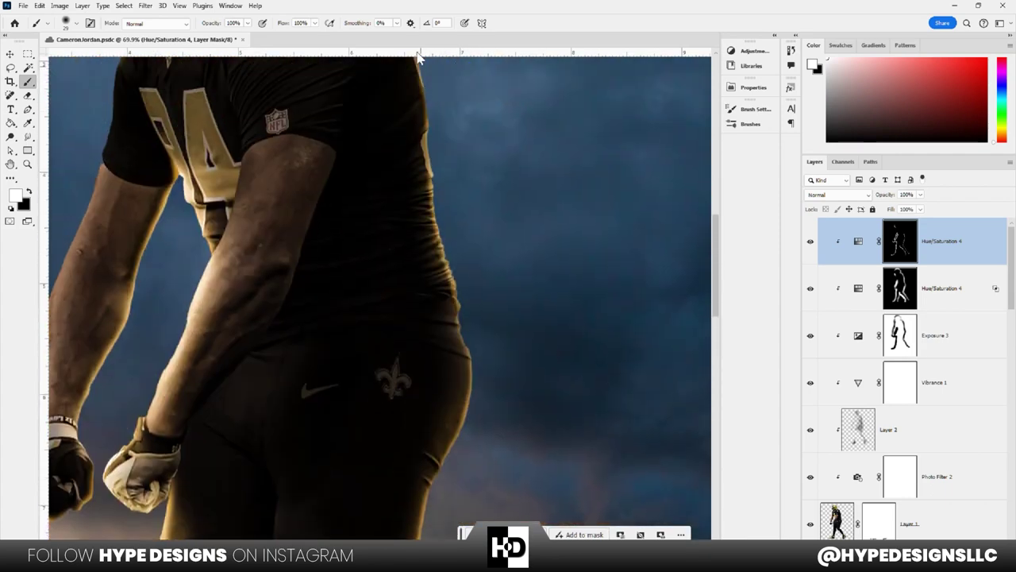
{"action": "scroll", "coordinate": [405, 131], "scroll_direction": "up", "scroll_amount": 12}
{"action": "mouse_move", "coordinate": [289, 227]}
{"action": "left_mouse_down"}
{"action": "mouse_move", "coordinate": [291, 120]}
{"action": "mouse_move", "coordinate": [219, 70]}
{"action": "left_mouse_up"}
{"action": "mouse_move", "coordinate": [180, 257]}
{"action": "left_mouse_down"}
{"action": "mouse_move", "coordinate": [397, 225]}
{"action": "mouse_move", "coordinate": [492, 90]}
{"action": "left_mouse_up"}
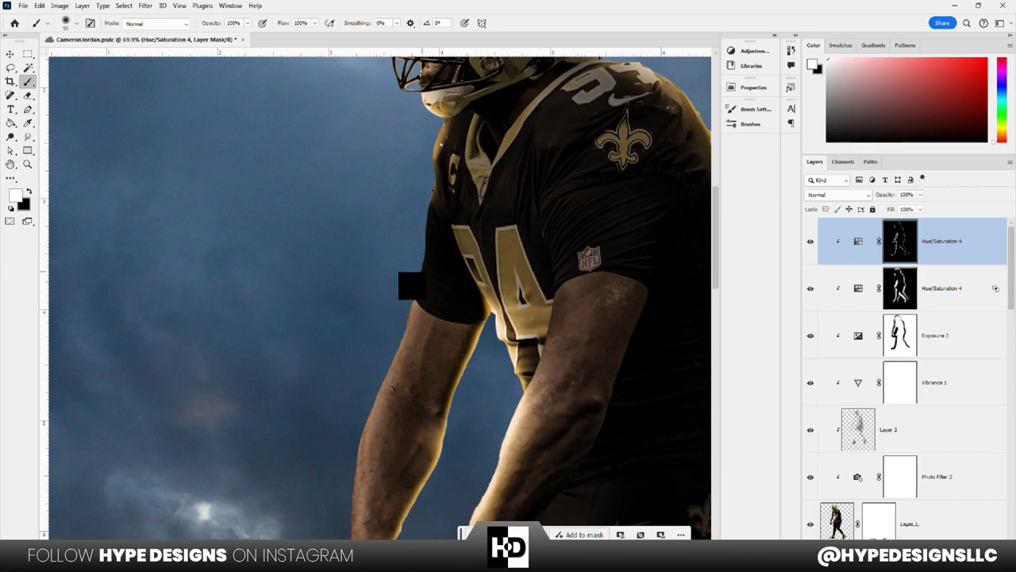
{"action": "scroll", "coordinate": [409, 274], "scroll_direction": "down", "scroll_amount": 10}
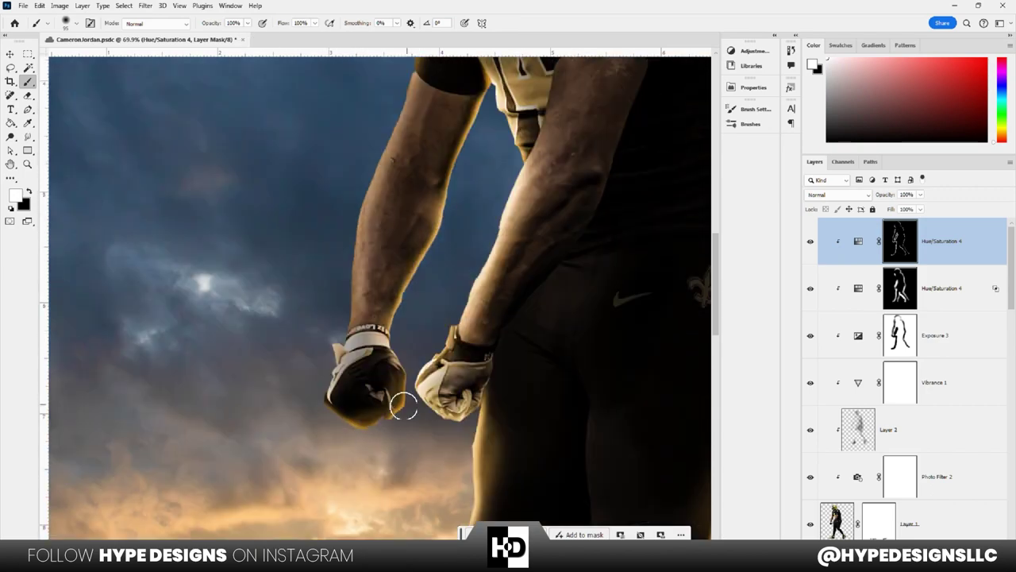
- Compare the whole poster with and without the player's Exposure adjustment and black shading layer
{"action": "key", "text": "ctrl+0"}
{"action": "left_click", "coordinate": [880, 477]}
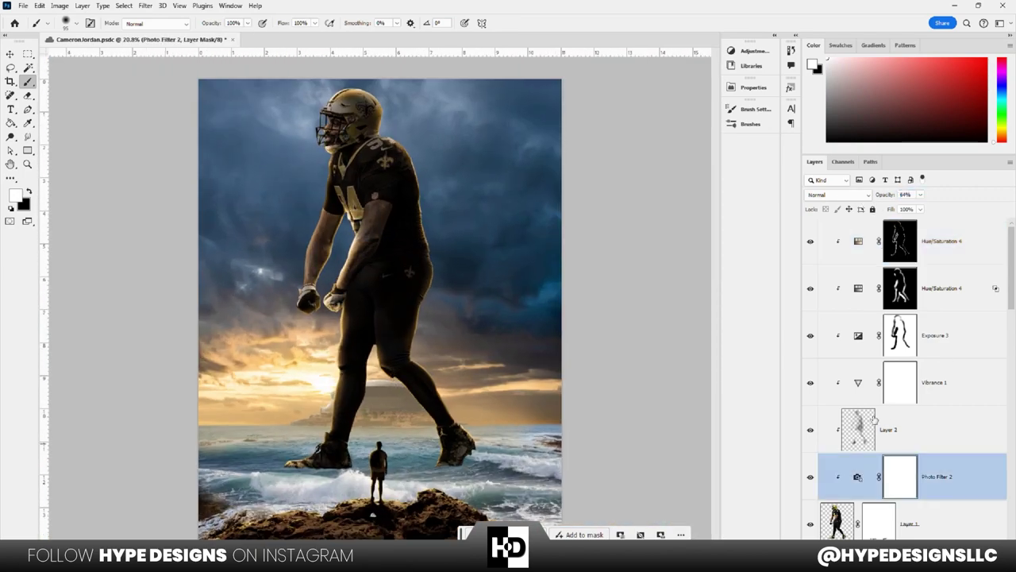
{"action": "left_click", "coordinate": [811, 336]}
{"action": "left_click", "coordinate": [811, 430]}
{"action": "left_click", "coordinate": [810, 430]}
{"action": "left_click", "coordinate": [810, 336]}
- Raise the slider slightly in the player's Exposure adjustment
{"action": "double_click", "coordinate": [859, 336]}
{"action": "left_click_drag", "start_coordinate": [624, 144], "coordinate": [637, 144]}
{"action": "left_click", "coordinate": [702, 83]}
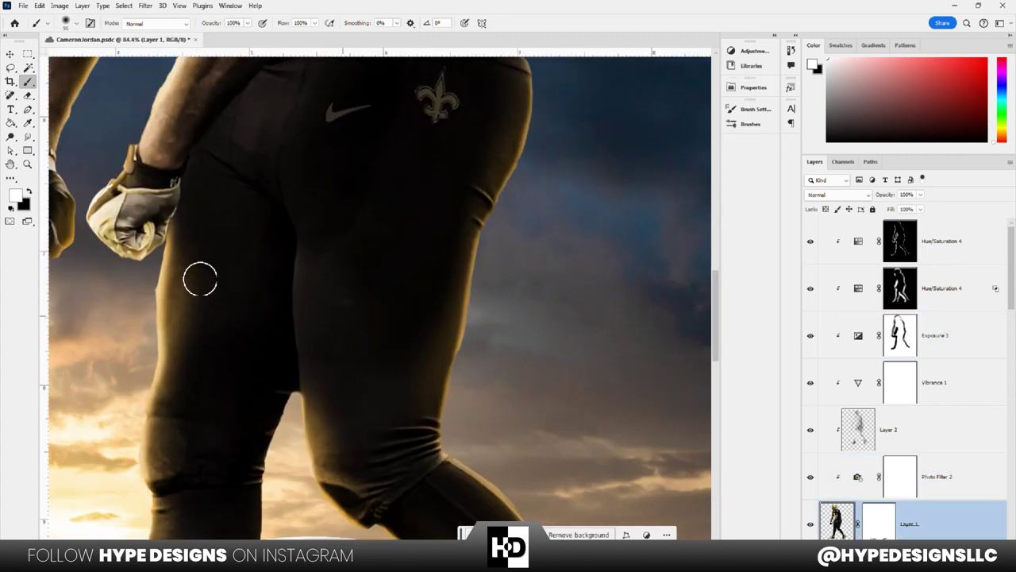
- Erase stray edge pixels along the player's hip on the player layer
{"action": "key", "text": "e"}
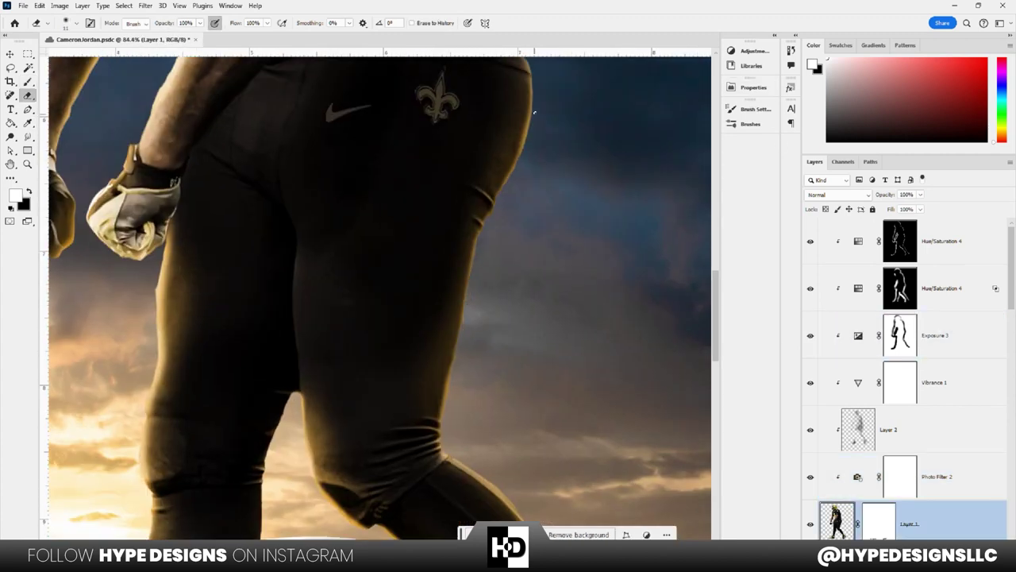
{"action": "scroll", "coordinate": [534, 113], "scroll_direction": "down", "scroll_amount": 10}
{"action": "scroll", "coordinate": [397, 397], "scroll_direction": "up", "scroll_amount": 8}
- Touch up the golden rim light along the inner and outer leg edges on the upper Hue/Saturation mask
{"action": "left_click", "coordinate": [901, 241]}
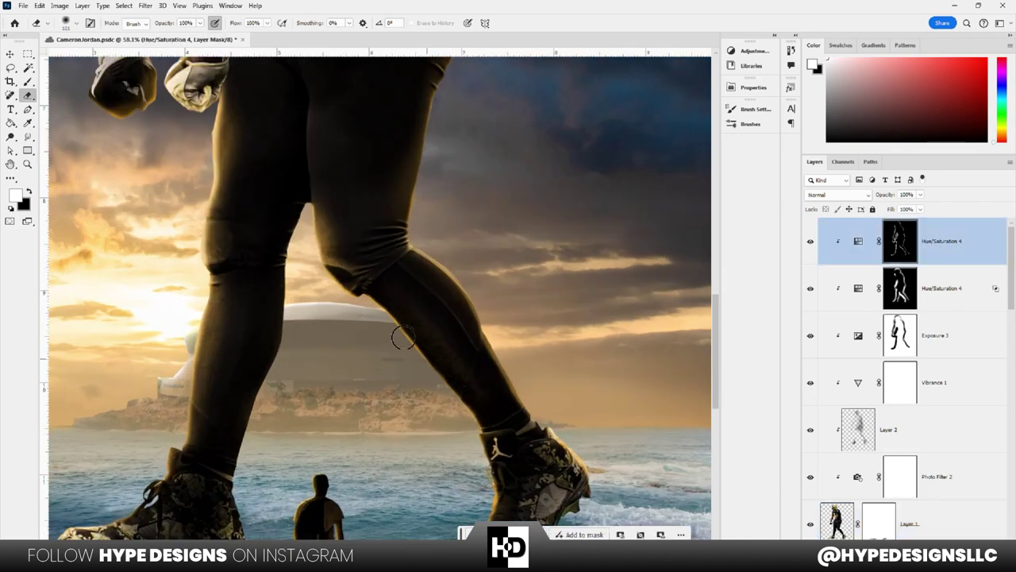
{"action": "key", "text": "b"}
{"action": "scroll", "coordinate": [301, 143], "scroll_direction": "down", "scroll_amount": 3}
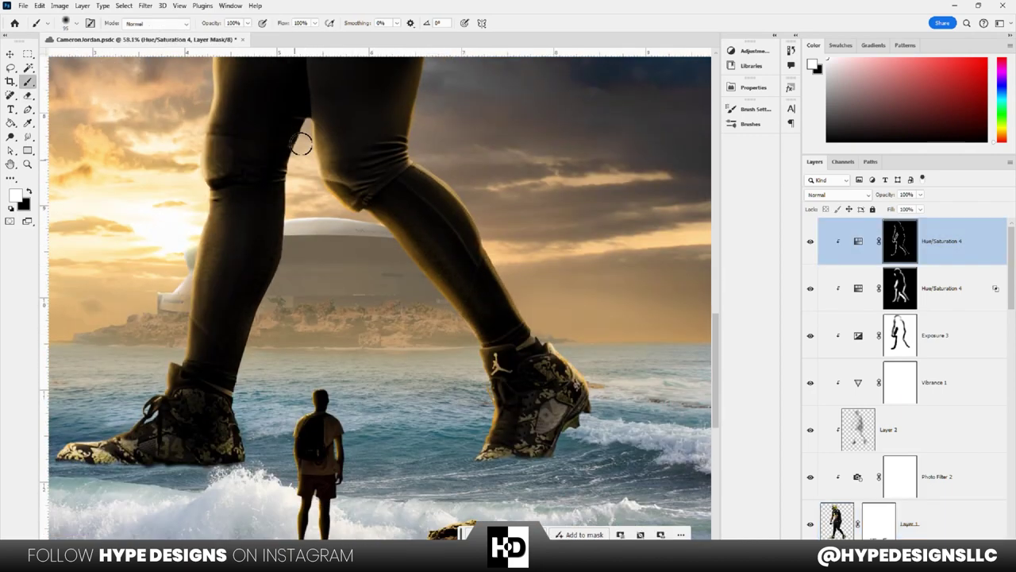
{"action": "scroll", "coordinate": [242, 392], "scroll_direction": "down", "scroll_amount": 2}
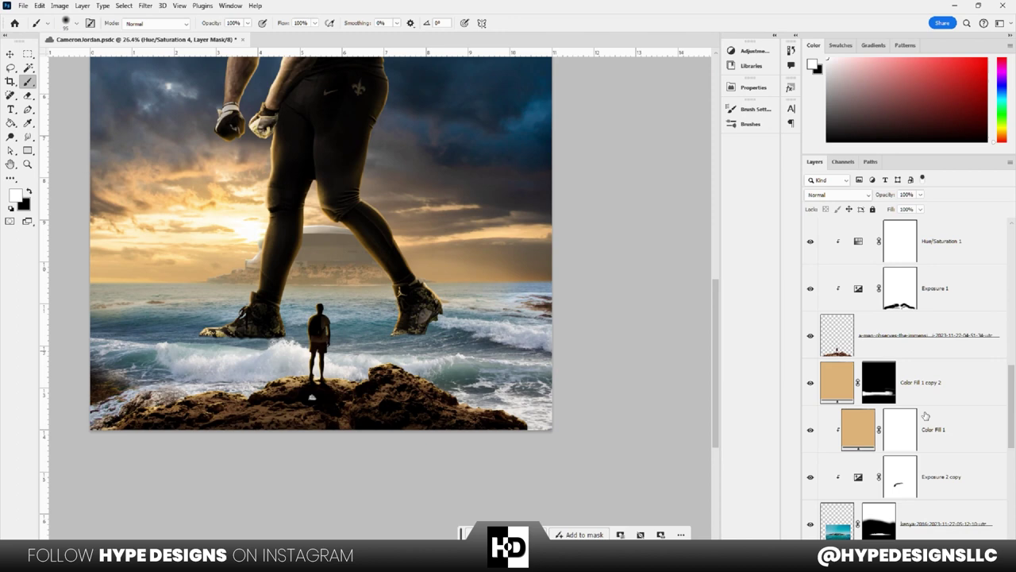
- Add a Multiply layer below the rocks, brush blue-gray sampled from the water over the sea, and soften the shading with the eraser
{"action": "left_click", "coordinate": [937, 546]}
{"action": "left_click", "coordinate": [440, 332], "text": "alt"}
{"action": "left_click", "coordinate": [830, 195]}
{"action": "left_click", "coordinate": [821, 240]}
{"action": "mouse_move", "coordinate": [414, 343]}
{"action": "left_mouse_down"}
{"action": "mouse_move", "coordinate": [542, 411]}
{"action": "mouse_move", "coordinate": [427, 440]}
{"action": "left_mouse_up"}
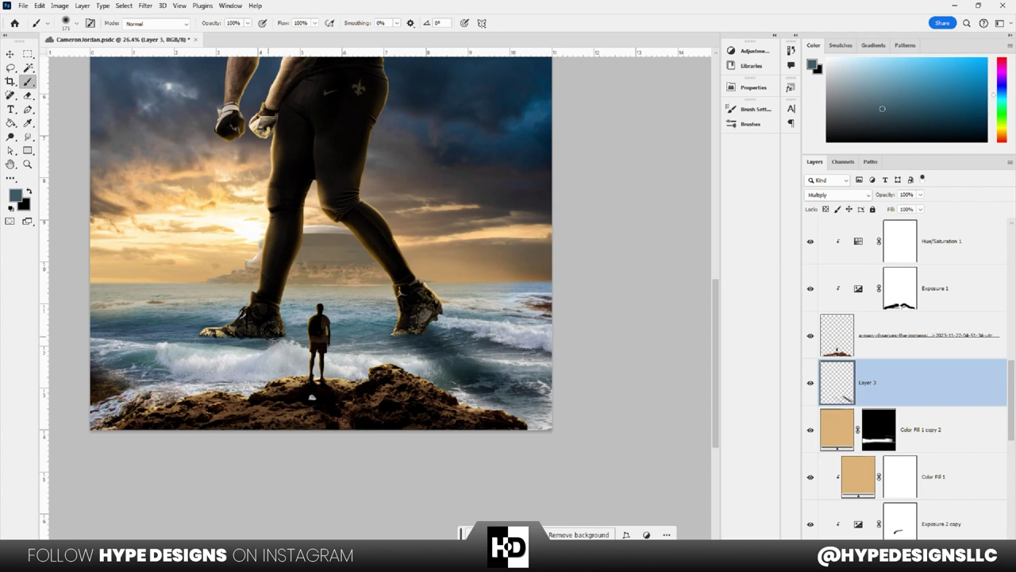
{"action": "key", "text": "e"}
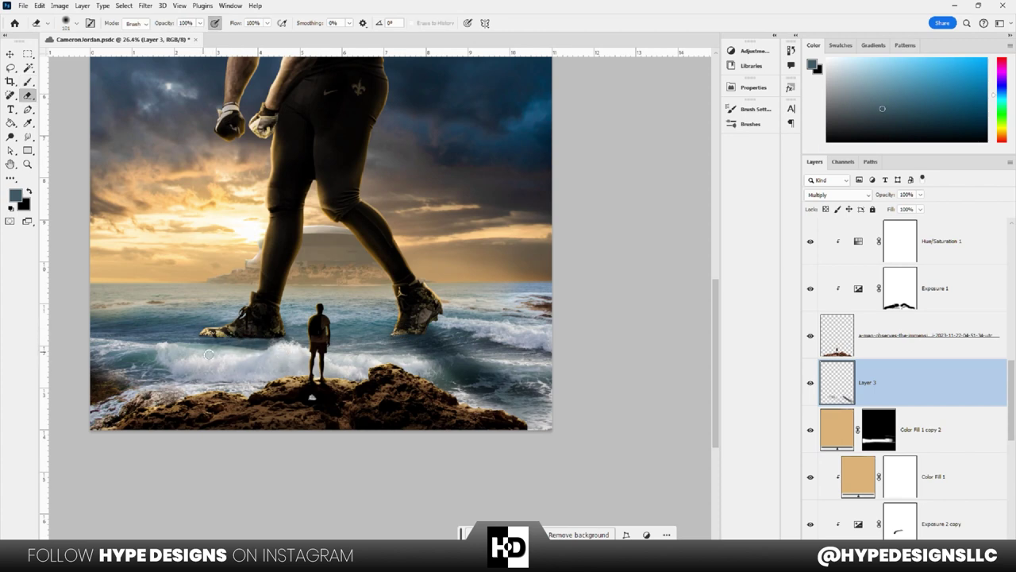
- Add a Multiply layer clipped to the top of the rock and man group and paint brown sampled from the rocks onto it
{"action": "scroll", "coordinate": [179, 347], "scroll_direction": "down", "scroll_amount": 4}
{"action": "scroll", "coordinate": [879, 420], "scroll_direction": "up", "scroll_amount": 6}
{"action": "left_click", "coordinate": [871, 308]}
{"action": "key", "text": "ctrl+alt+shift+n"}
{"action": "left_click", "coordinate": [871, 311], "text": "alt"}
{"action": "left_click", "coordinate": [839, 194]}
{"action": "left_click", "coordinate": [826, 229]}
{"action": "key", "text": "b"}
{"action": "left_click", "coordinate": [346, 486], "text": "alt"}
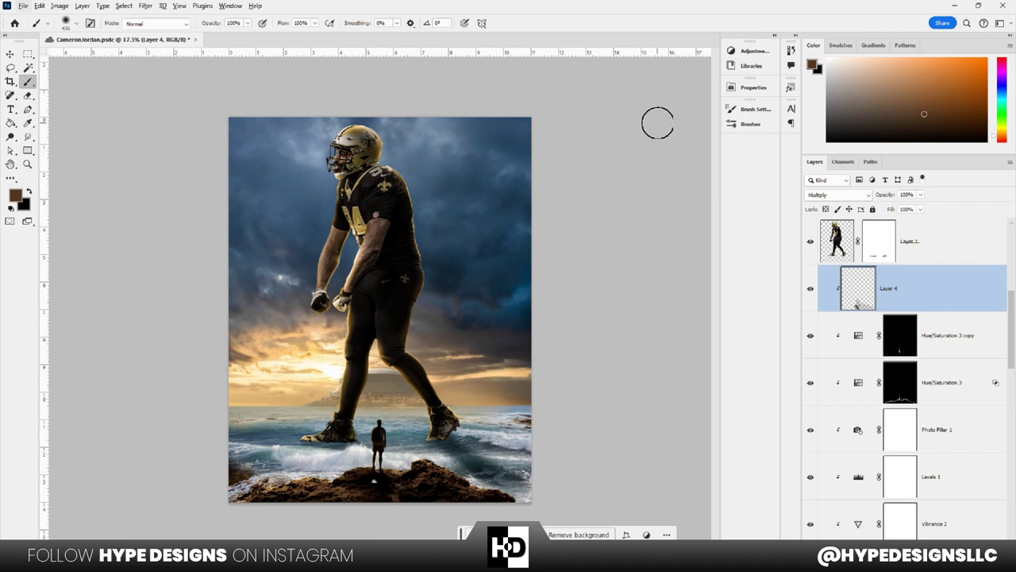
- Scale, rotate and position the Water Effect set 3 number 13 splash so it rises behind the player's front foot
{"action": "key", "text": "v"}
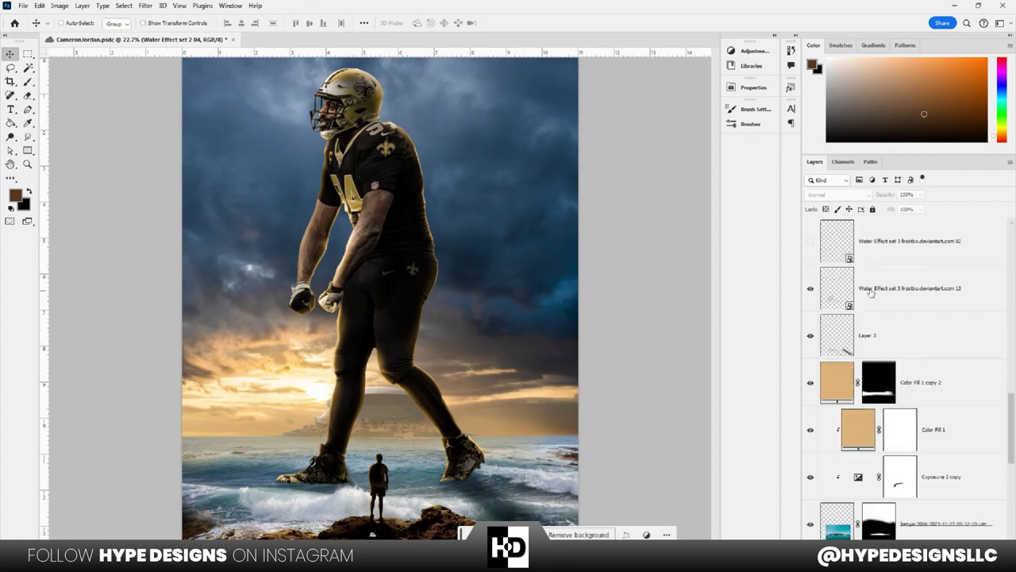
{"action": "left_click", "coordinate": [872, 293]}
{"action": "scroll", "coordinate": [266, 469], "scroll_direction": "up", "scroll_amount": 5}
{"action": "key", "text": "ctrl+t"}
{"action": "left_click_drag", "start_coordinate": [146, 296], "coordinate": [250, 384]}
{"action": "left_click_drag", "start_coordinate": [392, 451], "coordinate": [400, 452]}
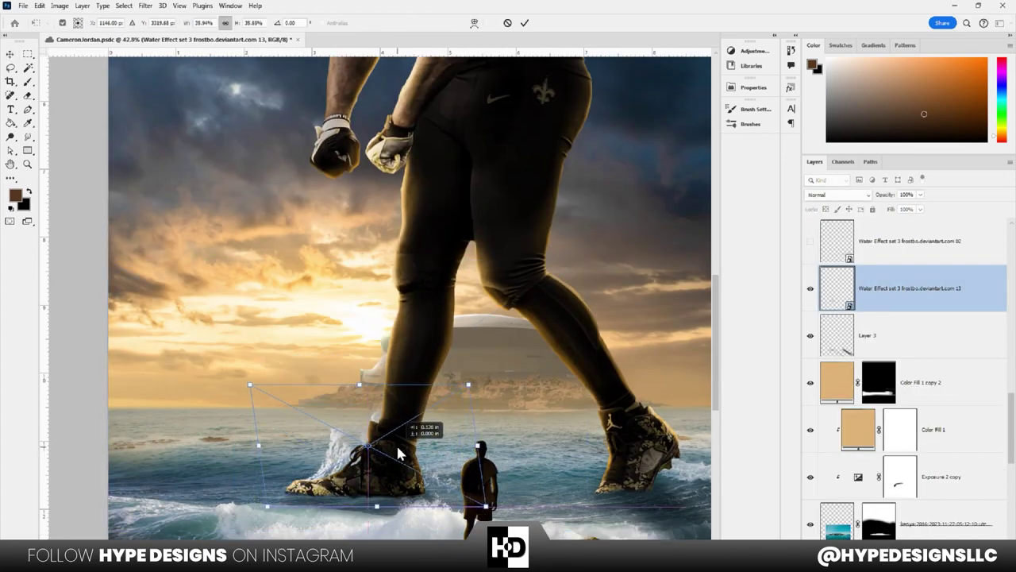
{"action": "left_click", "coordinate": [839, 195]}
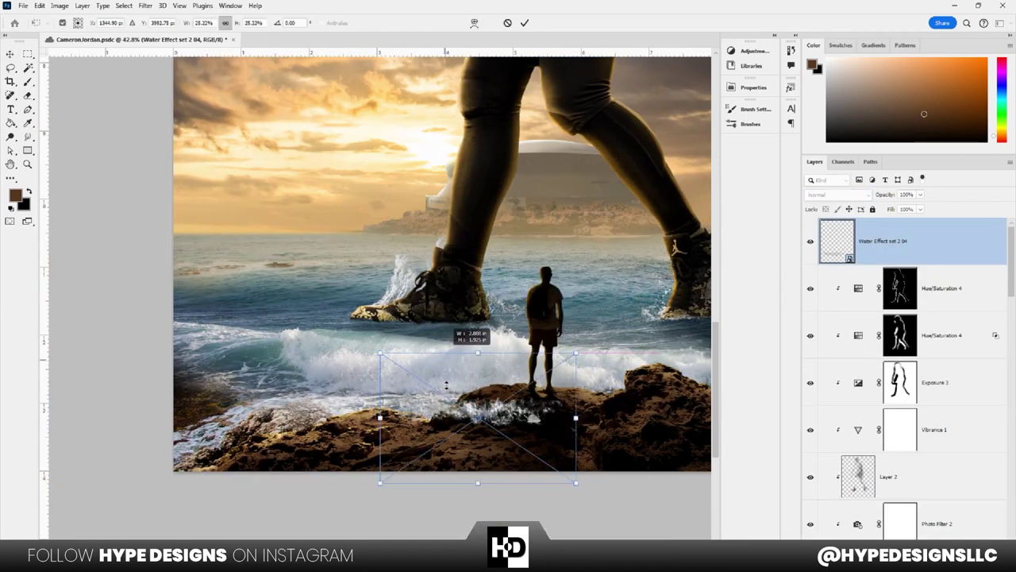
- Shrink the Water Effect set 2 04 splash onto the player's front foot and set its blend mode to Screen
{"action": "left_click_drag", "start_coordinate": [446, 385], "coordinate": [359, 286]}
{"action": "key", "text": "Return"}
{"action": "left_click", "coordinate": [840, 194]}
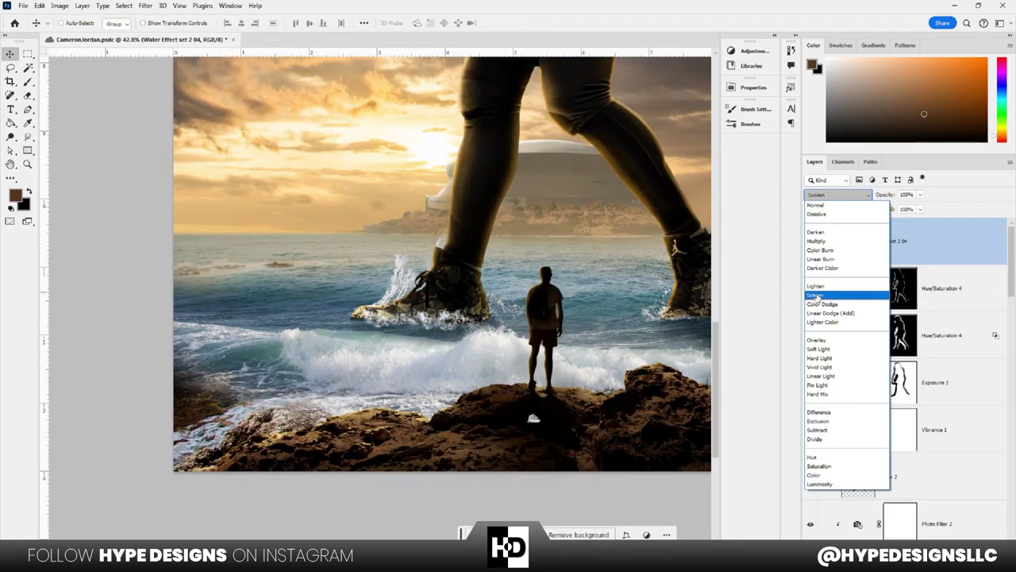
{"action": "left_click", "coordinate": [815, 295]}
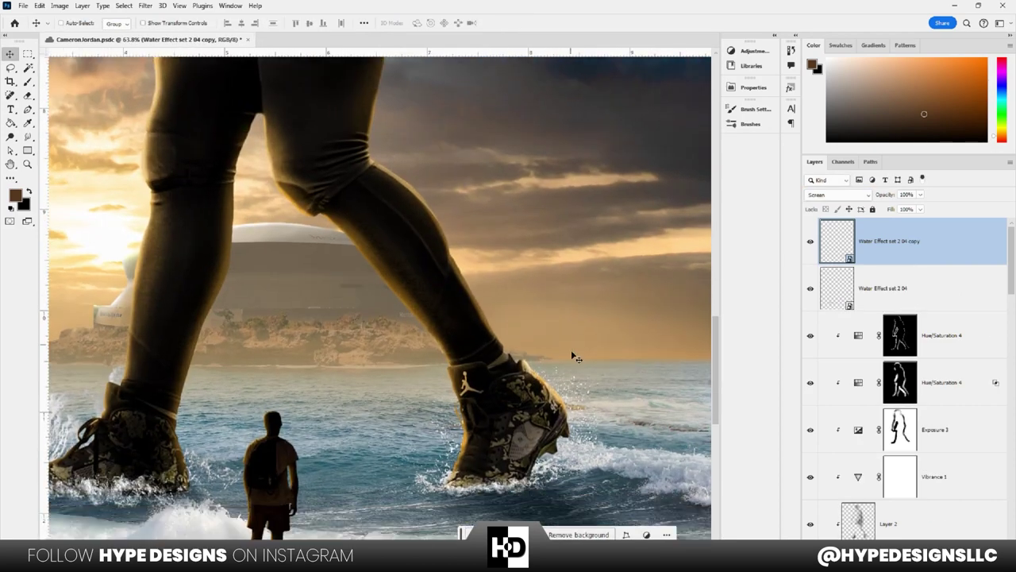
- Add Multiply layers clipped to the two foot splashes and brush black shading onto them
{"action": "key", "text": "ctrl+shift+alt+n"}
{"action": "key", "text": "b"}
{"action": "key", "text": "x"}
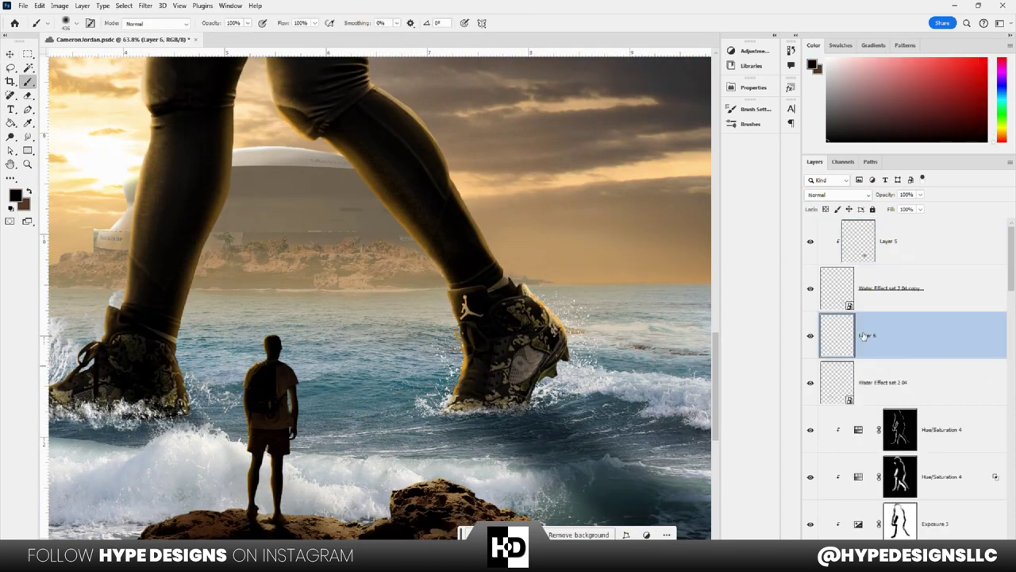
{"action": "left_click", "coordinate": [839, 194]}
{"action": "left_click", "coordinate": [826, 237]}
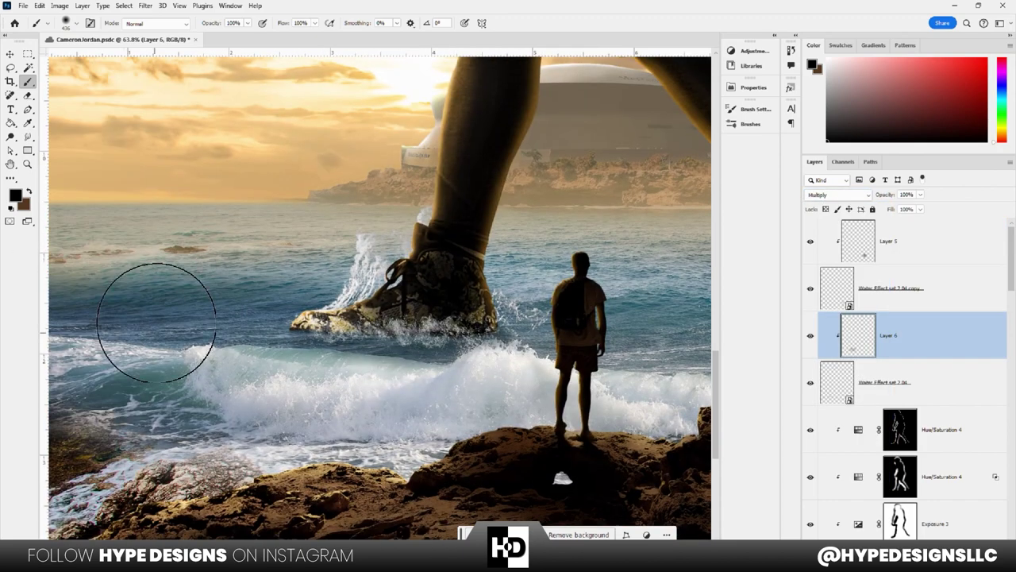
{"action": "key", "text": "ctrl+0"}
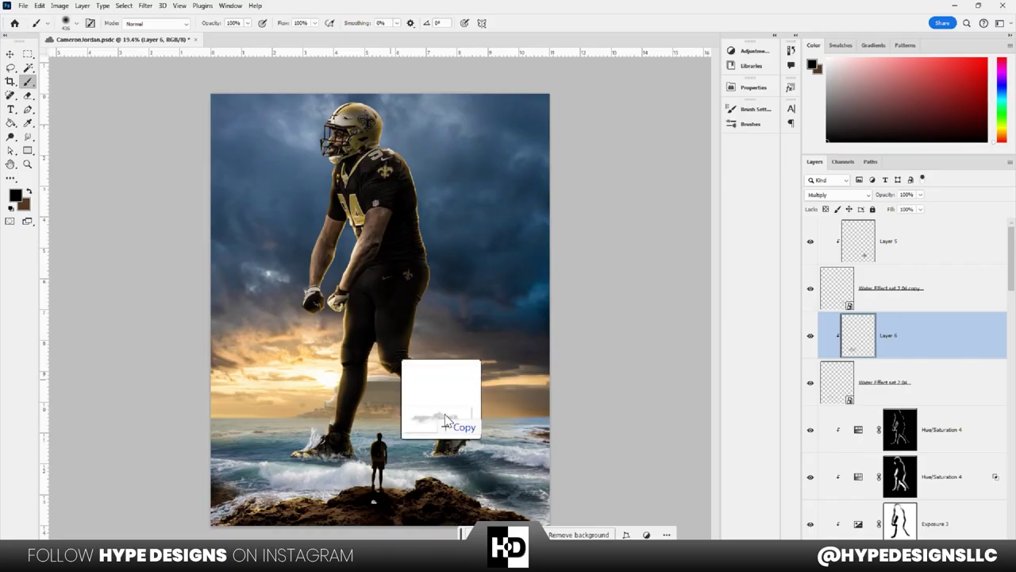
- Place the Water Effect set 3 number 14 and set 1 03 splashes, and move the set 1 03 layer above the player group
{"action": "left_click_drag", "start_coordinate": [432, 389], "coordinate": [464, 475]}
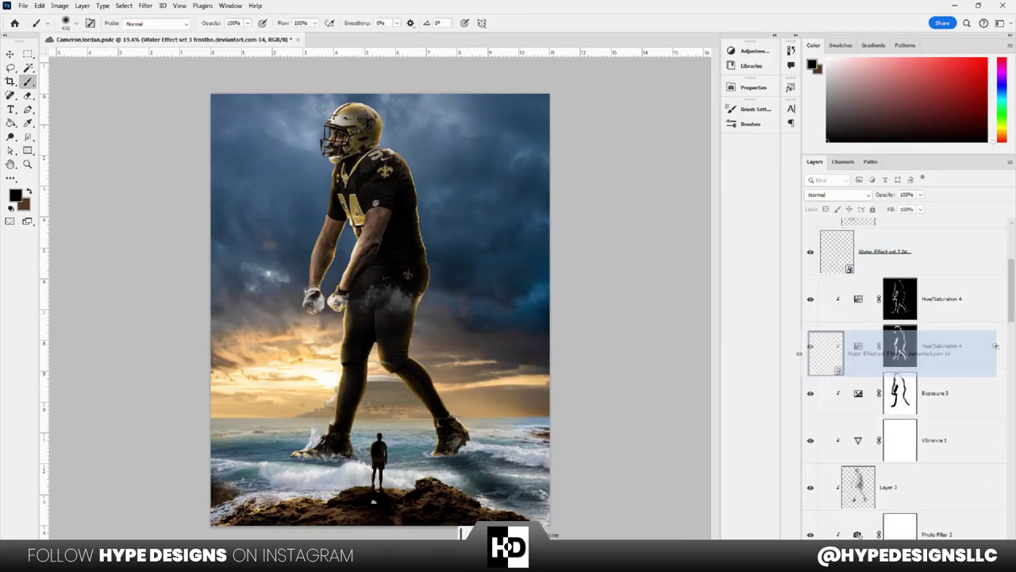
{"action": "key", "text": "Return"}
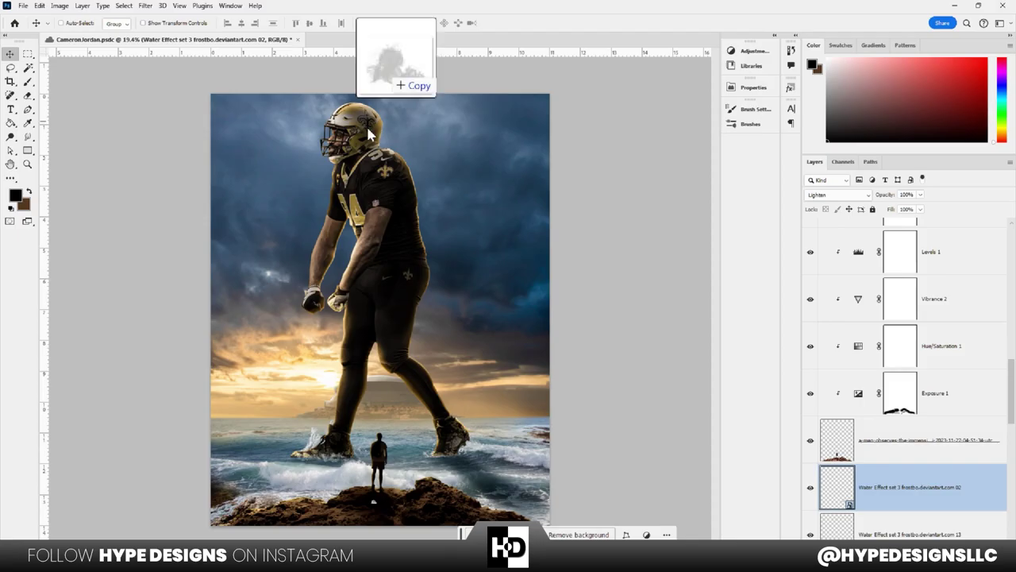
{"action": "left_click_drag", "start_coordinate": [368, 135], "coordinate": [199, 397]}
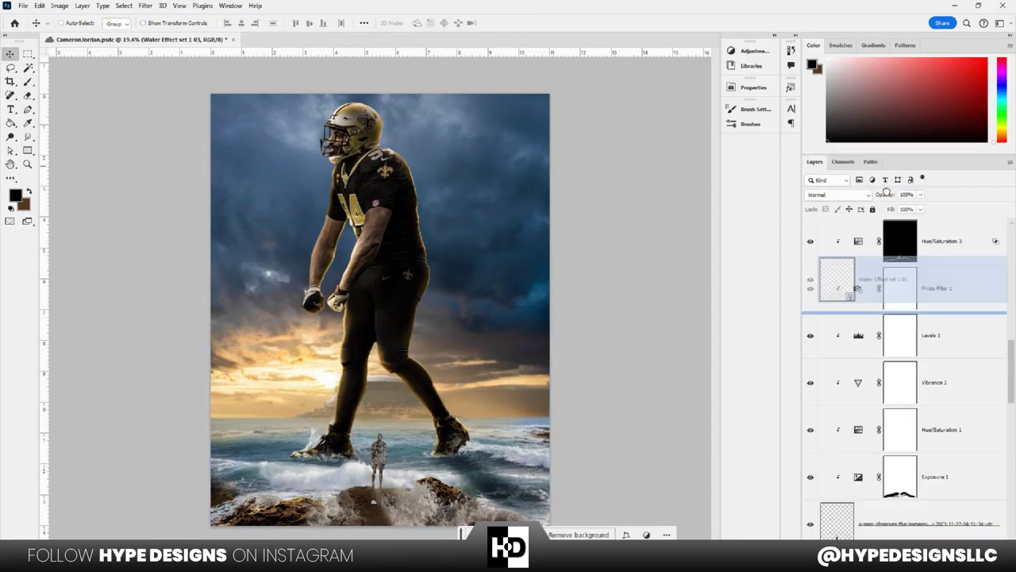
{"action": "left_click_drag", "start_coordinate": [854, 273], "coordinate": [898, 413]}
- Mask the set 1 03 splash out of the rocks and man using their outline, and set its blend mode to Screen
{"action": "scroll", "coordinate": [899, 397], "scroll_direction": "down", "scroll_amount": 10}
{"action": "left_click", "coordinate": [837, 430], "text": "ctrl"}
{"action": "scroll", "coordinate": [838, 430], "scroll_direction": "up", "scroll_amount": 10}
{"action": "left_click", "coordinate": [894, 562]}
{"action": "key", "text": "ctrl+i"}
{"action": "left_click", "coordinate": [839, 194]}
{"action": "left_click", "coordinate": [826, 286]}
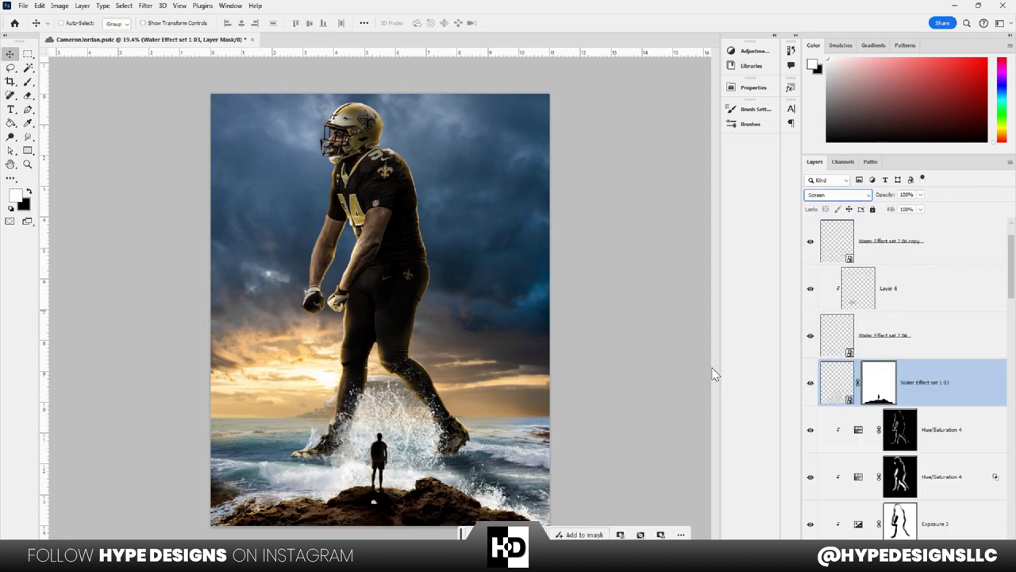
- Unlink the set 1 03 splash from its mask and spread two duplicates of it along the shoreline behind the rocks
{"action": "left_click", "coordinate": [810, 382]}
{"action": "left_click", "coordinate": [858, 383]}
{"action": "left_click", "coordinate": [810, 382]}
{"action": "left_click", "coordinate": [838, 382]}
{"action": "left_click_drag", "start_coordinate": [495, 429], "coordinate": [371, 519]}
{"action": "left_click_drag", "start_coordinate": [278, 487], "coordinate": [397, 475]}
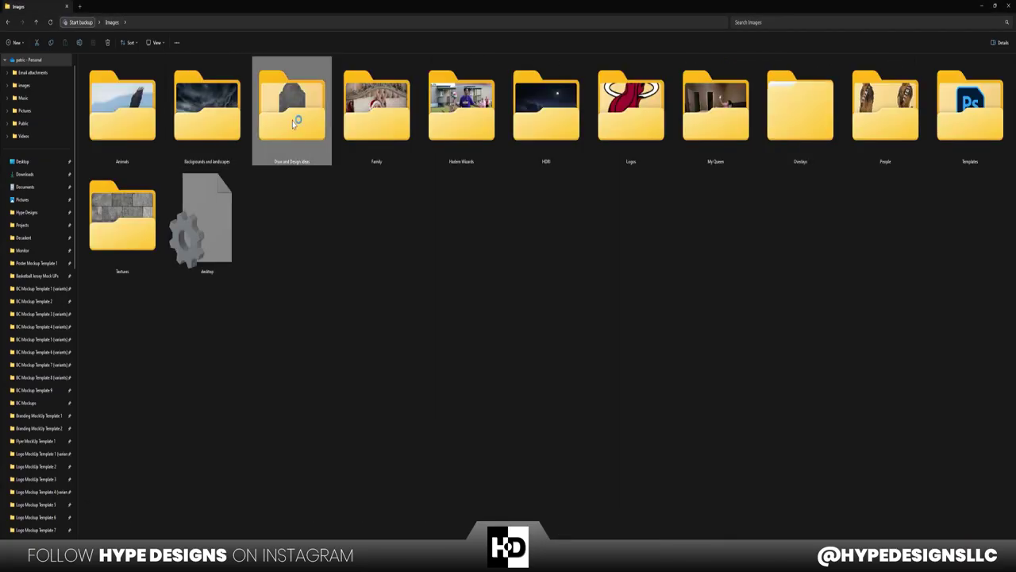
- Place the realistic tree image, rotated, at the poster's lower-left edge and duplicate it to the lower-right edge
{"action": "double_click", "coordinate": [292, 121]}
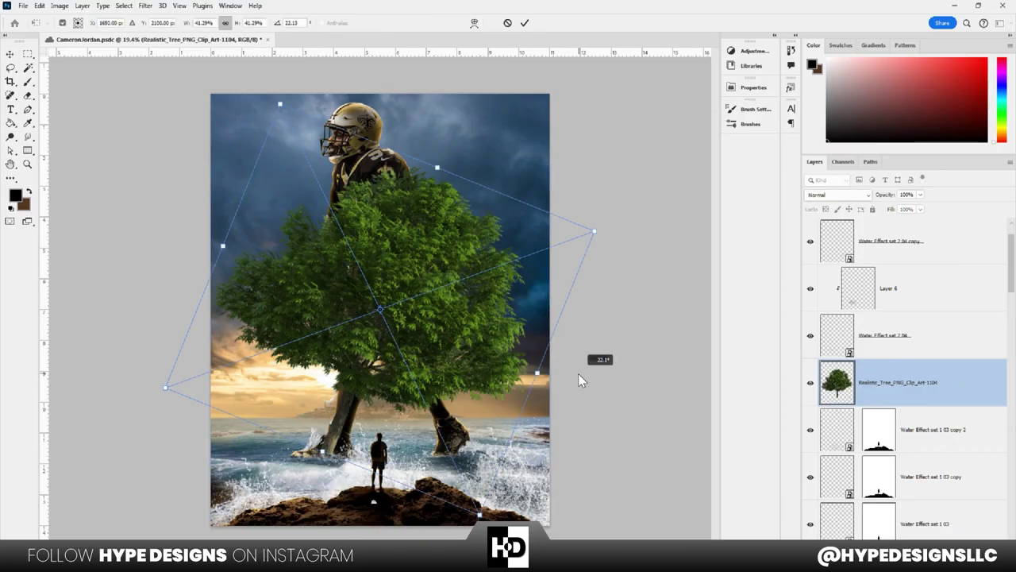
{"action": "left_click_drag", "start_coordinate": [577, 374], "coordinate": [239, 389]}
{"action": "key", "text": "Return"}
{"action": "key", "text": "ctrl+z"}
{"action": "left_click_drag", "start_coordinate": [262, 420], "coordinate": [555, 393]}
- Combine both tree layers into a single smart object
{"action": "left_click", "coordinate": [928, 430], "text": "shift"}
{"action": "right_click", "coordinate": [928, 430]}
{"action": "left_click", "coordinate": [866, 438]}
{"action": "left_click", "coordinate": [925, 562]}
{"action": "right_click", "coordinate": [837, 374]}
{"action": "right_click", "coordinate": [897, 385]}
{"action": "left_click", "coordinate": [930, 315]}
- Apply a light Field Blur to the trees with two blur points on each tree
{"action": "left_click", "coordinate": [121, 8]}
{"action": "mouse_move", "coordinate": [146, 6]}
{"action": "mouse_move", "coordinate": [254, 141]}
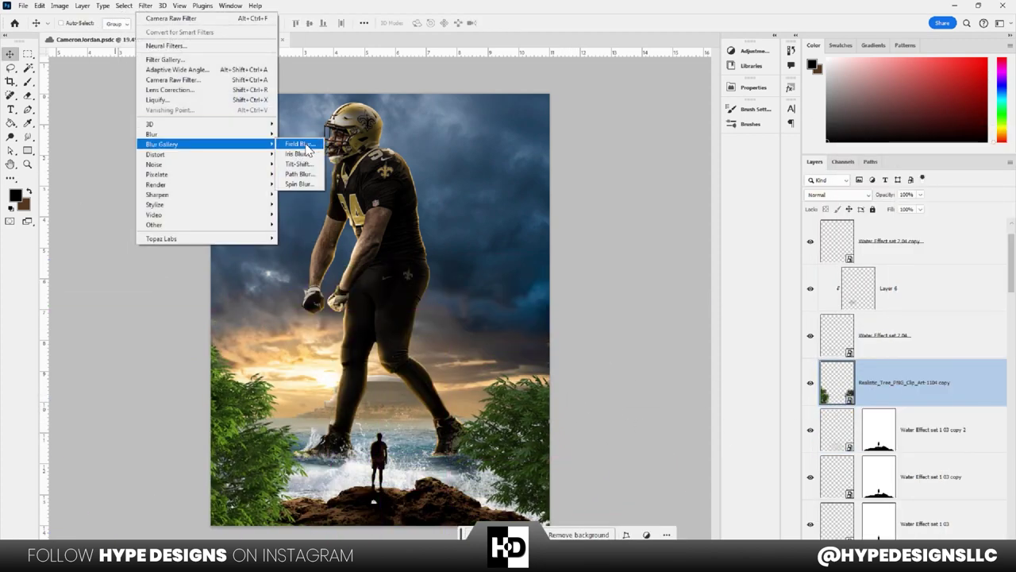
{"action": "left_click", "coordinate": [310, 146]}
{"action": "left_click", "coordinate": [352, 384]}
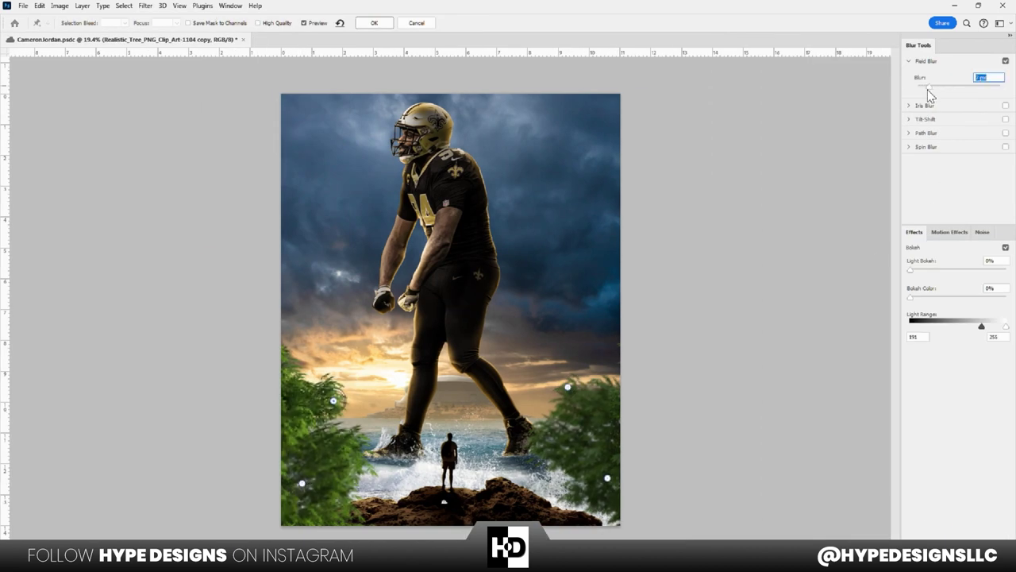
{"action": "left_click_drag", "start_coordinate": [940, 86], "coordinate": [929, 86]}
{"action": "key", "text": "Return"}
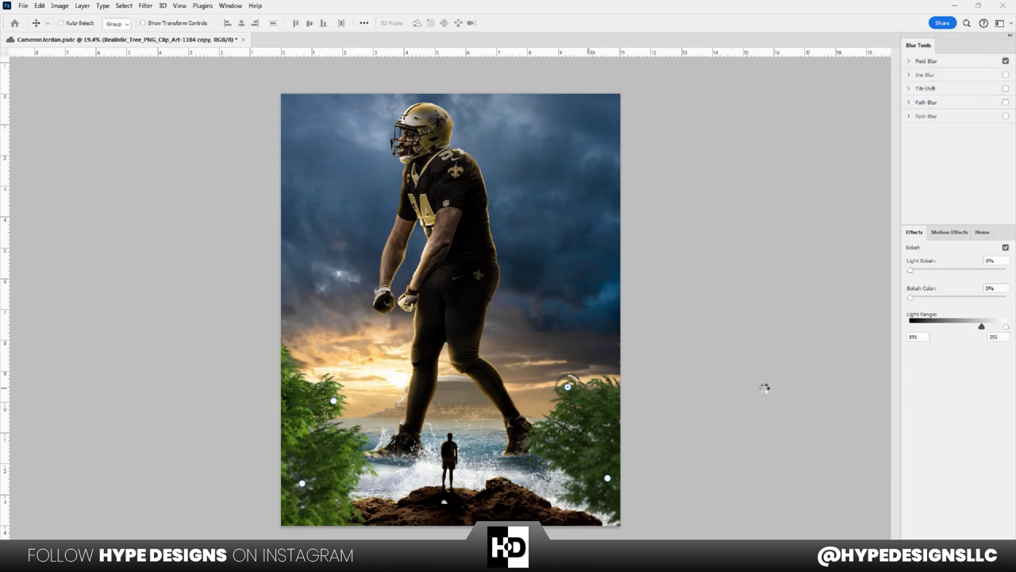
- Mute the trees' green with a Vibrance adjustment clipped to the tree layer
{"action": "left_click", "coordinate": [918, 562]}
{"action": "left_click", "coordinate": [940, 455]}
{"action": "left_click_drag", "start_coordinate": [641, 129], "coordinate": [613, 146]}
{"action": "left_click", "coordinate": [640, 296]}
{"action": "left_click", "coordinate": [702, 84]}
- Clip an Exposure adjustment at -2.03 to the trees and brush black on its mask along their inner edges
{"action": "left_click", "coordinate": [907, 430]}
{"action": "left_click", "coordinate": [924, 561]}
{"action": "left_click", "coordinate": [953, 560]}
{"action": "left_click", "coordinate": [951, 447]}
{"action": "left_click", "coordinate": [640, 296]}
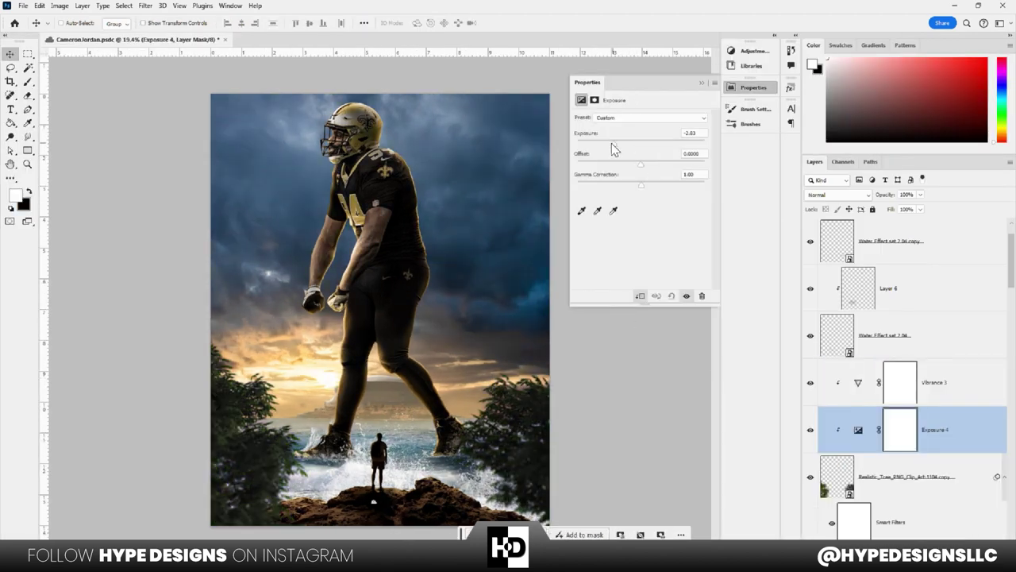
{"action": "left_click", "coordinate": [702, 83]}
{"action": "left_click", "coordinate": [32, 84]}
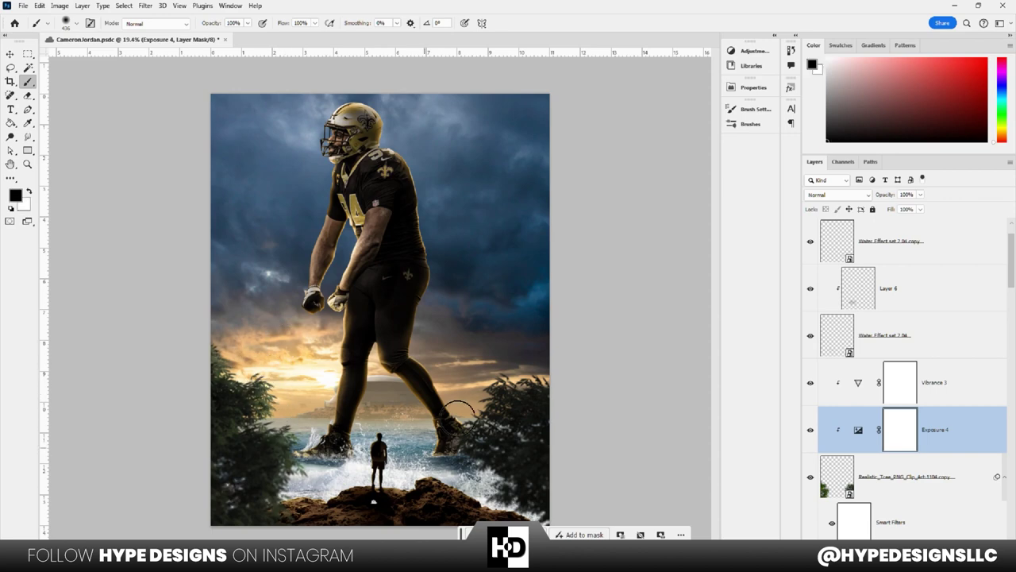
- Clip a Photo Filter to the tree layer using Warming Filter (85) at 92% density
{"action": "left_click", "coordinate": [907, 477]}
{"action": "left_click", "coordinate": [920, 561]}
{"action": "left_click", "coordinate": [954, 491]}
{"action": "left_click", "coordinate": [640, 297]}
{"action": "left_click_drag", "start_coordinate": [610, 162], "coordinate": [681, 162]}
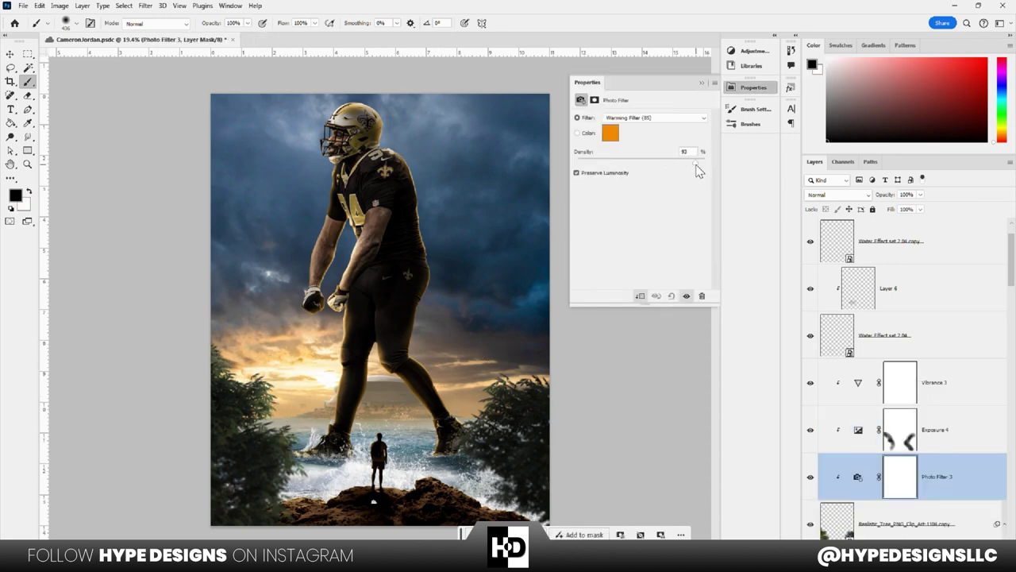
{"action": "left_click", "coordinate": [702, 83]}
- Clip a colorized golden Hue/Saturation adjustment with raised lightness to the trees and invert its mask to black
{"action": "left_click", "coordinate": [928, 384]}
{"action": "left_click", "coordinate": [919, 560]}
{"action": "left_click", "coordinate": [951, 458]}
{"action": "left_click", "coordinate": [640, 297]}
{"action": "left_click", "coordinate": [631, 214]}
{"action": "left_click_drag", "start_coordinate": [641, 199], "coordinate": [685, 200]}
{"action": "mouse_move", "coordinate": [579, 159]}
{"action": "left_mouse_down"}
{"action": "mouse_move", "coordinate": [610, 162]}
{"action": "mouse_move", "coordinate": [593, 162]}
{"action": "left_mouse_up"}
{"action": "left_click", "coordinate": [702, 83]}
{"action": "key", "text": "ctrl+i"}
- Paint golden rim light along the left tree's leaf tips on the Hue/Saturation mask with a small white brush
{"action": "key", "text": "x"}
{"action": "scroll", "coordinate": [297, 362], "scroll_direction": "up", "scroll_amount": 6}
{"action": "left_click_drag", "start_coordinate": [295, 356], "coordinate": [398, 282]}
{"action": "key", "text": "bracketleft"}
{"action": "key", "text": "bracketleft"}
{"action": "key", "text": "bracketleft"}
{"action": "key", "text": "bracketleft"}
{"action": "key", "text": "bracketleft"}
{"action": "key", "text": "bracketleft"}
{"action": "key", "text": "bracketleft"}
{"action": "key", "text": "bracketleft"}
{"action": "key", "text": "bracketleft"}
{"action": "key", "text": "bracketleft"}
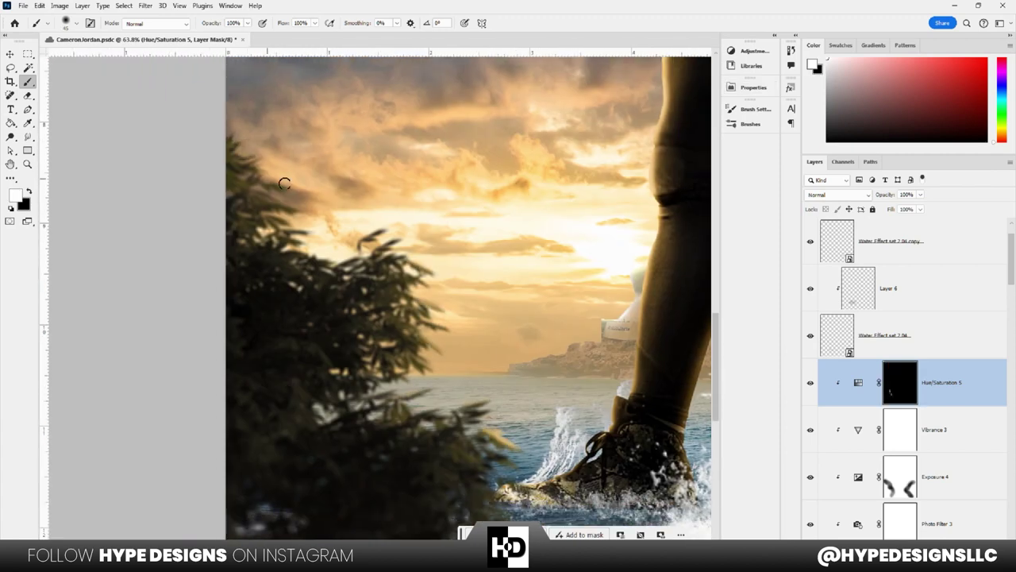
{"action": "scroll", "coordinate": [383, 338], "scroll_direction": "down", "scroll_amount": 1}
{"action": "scroll", "coordinate": [467, 412], "scroll_direction": "down", "scroll_amount": 5}
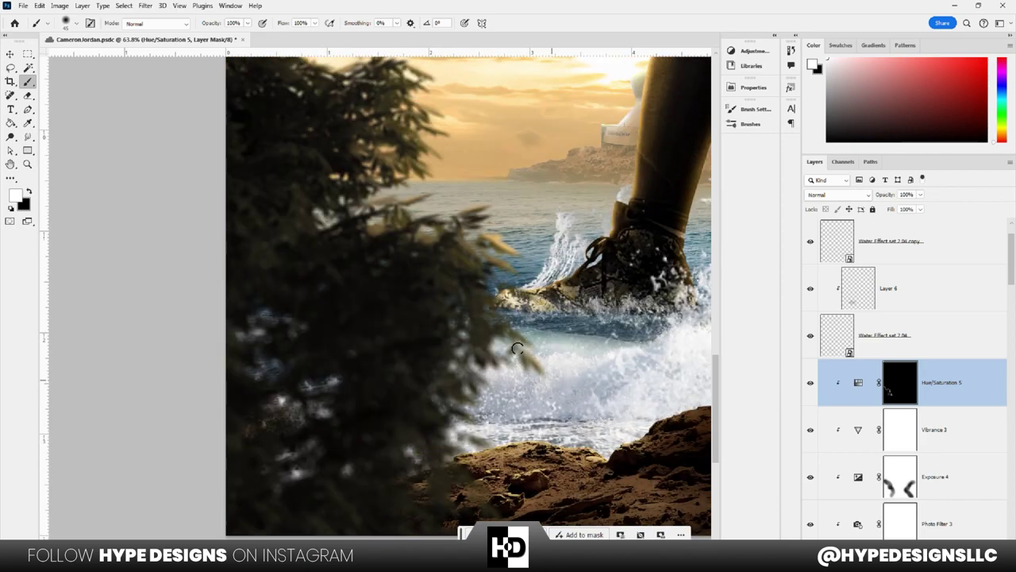
{"action": "scroll", "coordinate": [315, 221], "scroll_direction": "up", "scroll_amount": 1}
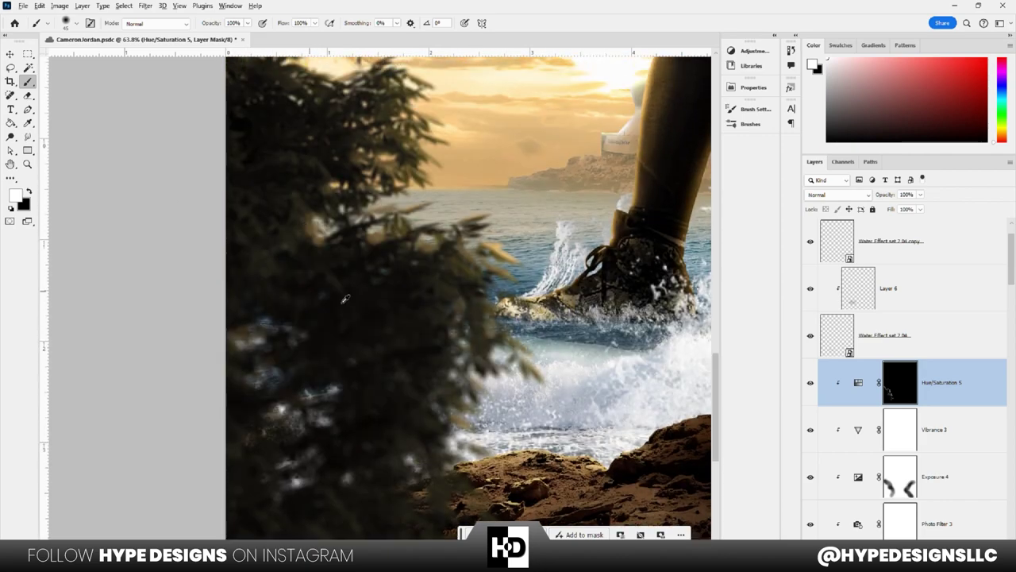
- Paint matching golden rim light on the right tree's inner leaf edges on the same Hue/Saturation mask
{"action": "scroll", "coordinate": [374, 293], "scroll_direction": "up", "scroll_amount": 4}
{"action": "left_click_drag", "start_coordinate": [374, 293], "coordinate": [440, 232]}
{"action": "scroll", "coordinate": [506, 97], "scroll_direction": "down", "scroll_amount": 5}
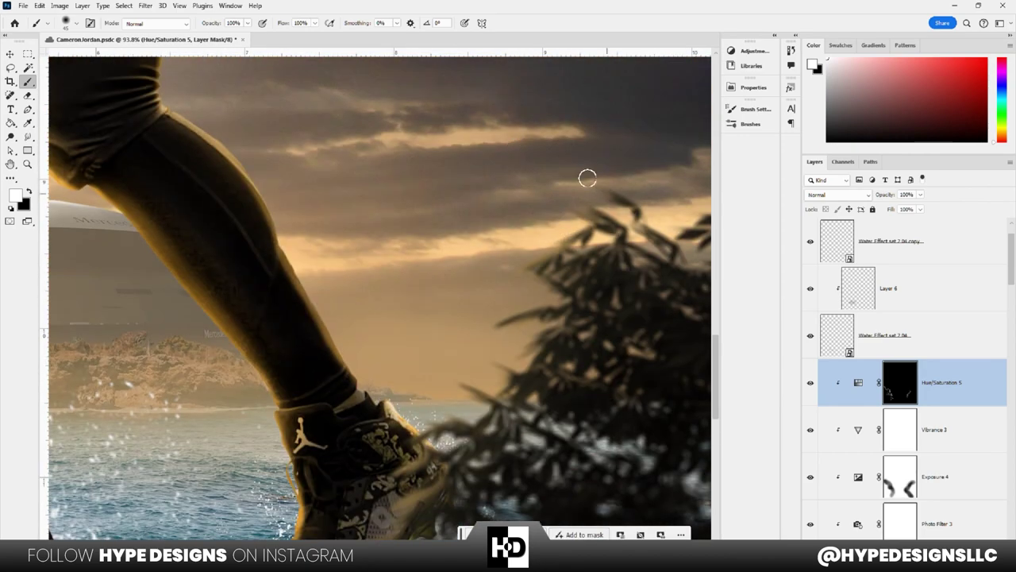
- Add a solid color fill of gold sampled from the sky on top, set it to Screen, and invert its mask
{"action": "left_click", "coordinate": [401, 338], "text": "alt"}
{"action": "scroll", "coordinate": [889, 318], "scroll_direction": "up", "scroll_amount": 1}
{"action": "left_click", "coordinate": [889, 241]}
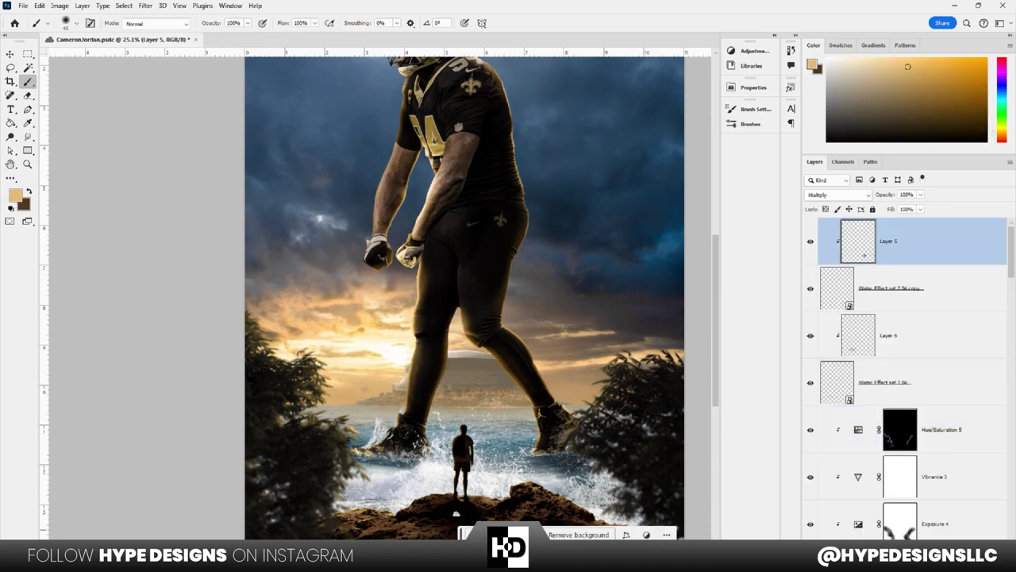
{"action": "left_click", "coordinate": [909, 560]}
{"action": "left_click", "coordinate": [930, 324]}
{"action": "left_click", "coordinate": [822, 226]}
{"action": "left_click", "coordinate": [838, 196]}
{"action": "left_click", "coordinate": [827, 307]}
{"action": "key", "text": "ctrl+i"}
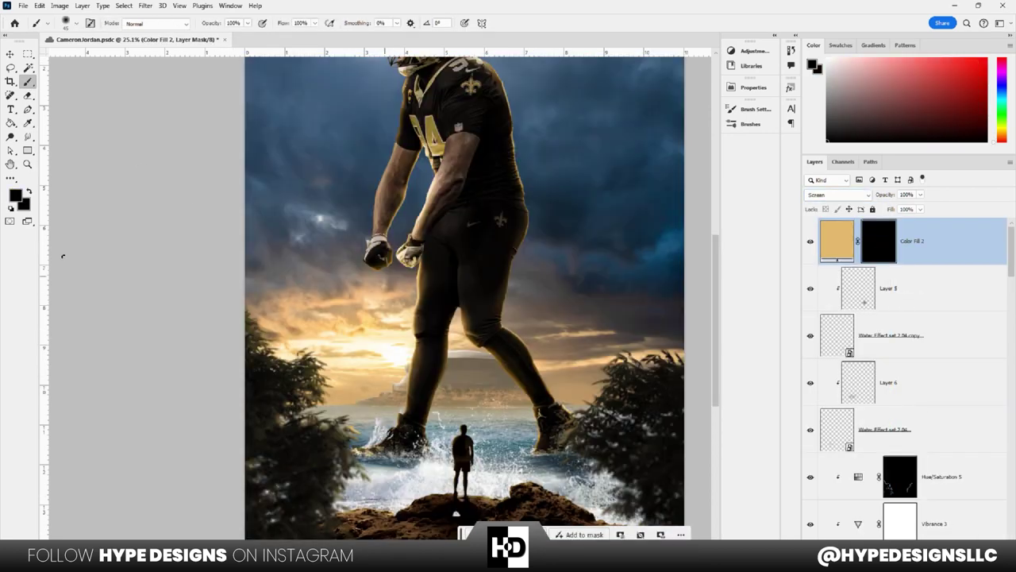
- Reveal a soft golden glow around the sun and the player's front leg on the color fill mask
{"action": "mouse_move", "coordinate": [392, 326]}
{"action": "left_mouse_down"}
{"action": "mouse_move", "coordinate": [401, 359]}
{"action": "mouse_move", "coordinate": [363, 335]}
{"action": "mouse_move", "coordinate": [333, 362]}
{"action": "mouse_move", "coordinate": [277, 315]}
{"action": "mouse_move", "coordinate": [365, 384]}
{"action": "mouse_move", "coordinate": [374, 318]}
{"action": "left_mouse_up"}
{"action": "key", "text": "e"}
{"action": "left_click_drag", "start_coordinate": [481, 356], "coordinate": [463, 416]}
{"action": "scroll", "coordinate": [446, 405], "scroll_direction": "down", "scroll_amount": 3}
{"action": "key", "text": "v"}
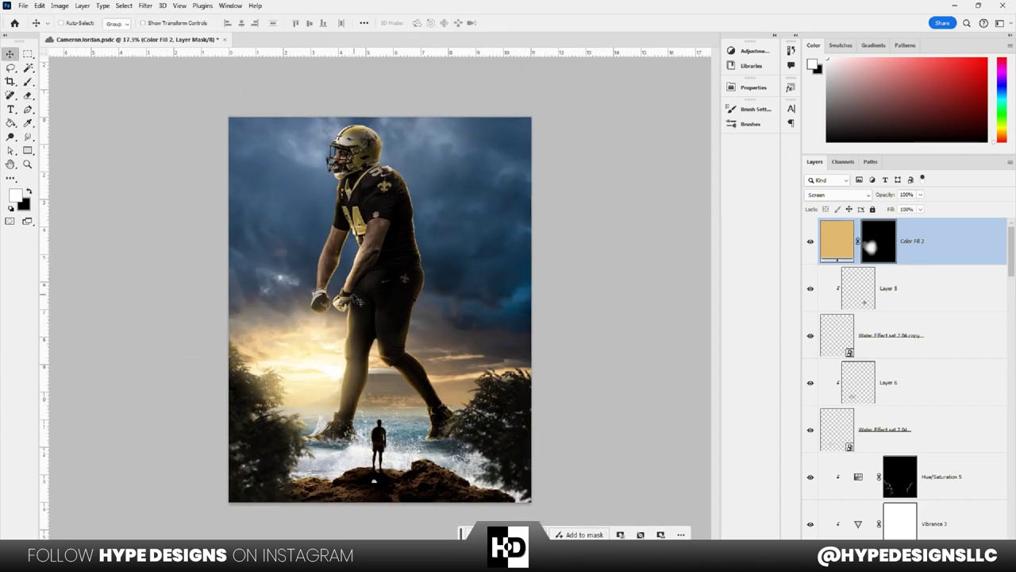
- Lower the opacity of the shading layers clipped to the foot splashes, setting Layer 6 to 48%
{"action": "scroll", "coordinate": [435, 429], "scroll_direction": "up", "scroll_amount": 7}
{"action": "left_click", "coordinate": [890, 295]}
{"action": "mouse_move", "coordinate": [885, 195]}
{"action": "left_mouse_down"}
{"action": "mouse_move", "coordinate": [853, 197]}
{"action": "mouse_move", "coordinate": [867, 198]}
{"action": "left_mouse_up"}
{"action": "left_click", "coordinate": [890, 383]}
{"action": "scroll", "coordinate": [438, 387], "scroll_direction": "down", "scroll_amount": 6}
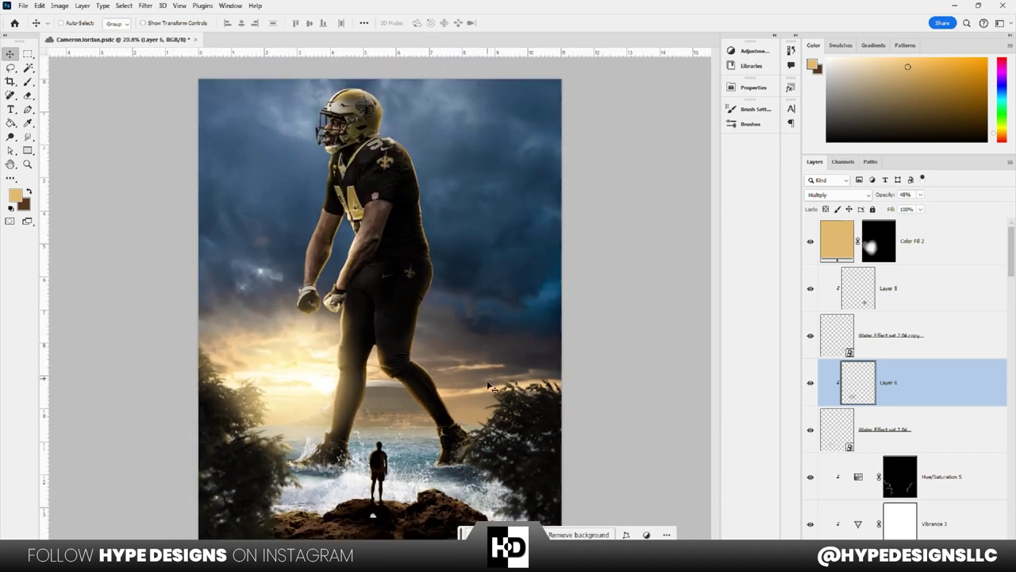
- Stamp the whole composite onto a merged layer at the top of the layer stack
{"action": "left_click", "coordinate": [916, 241]}
{"action": "scroll", "coordinate": [919, 292], "scroll_direction": "down", "scroll_amount": 6}
{"action": "scroll", "coordinate": [918, 357], "scroll_direction": "down", "scroll_amount": 5}
{"action": "left_click", "coordinate": [894, 491], "text": "shift"}
{"action": "left_click", "coordinate": [915, 533], "text": "shift"}
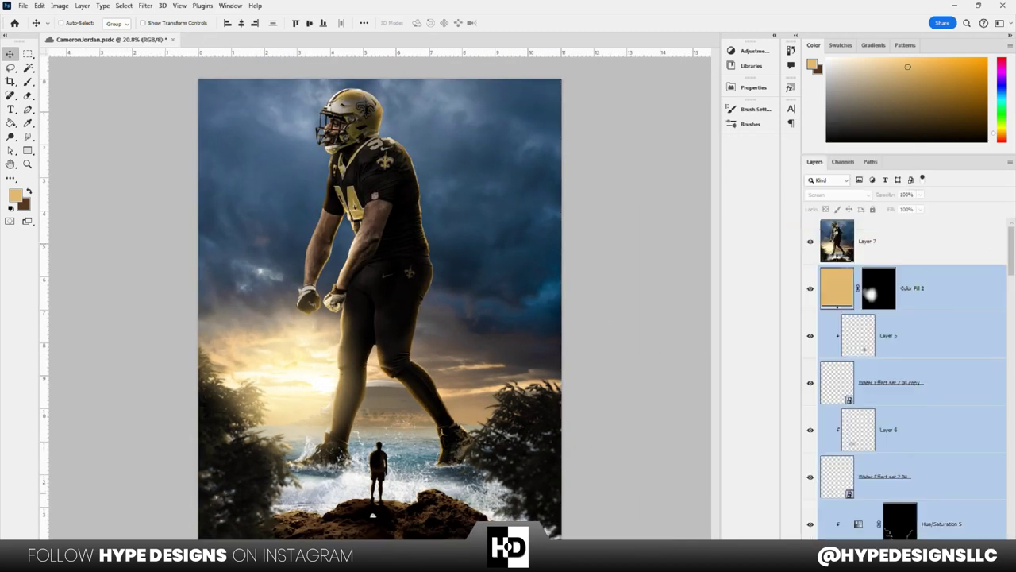
{"action": "key", "text": "ctrl+e"}
- Open the merged layer in the Camera Raw Filter and raise Clarity
{"action": "left_click", "coordinate": [906, 242]}
{"action": "left_click", "coordinate": [146, 6]}
{"action": "left_click", "coordinate": [171, 83]}
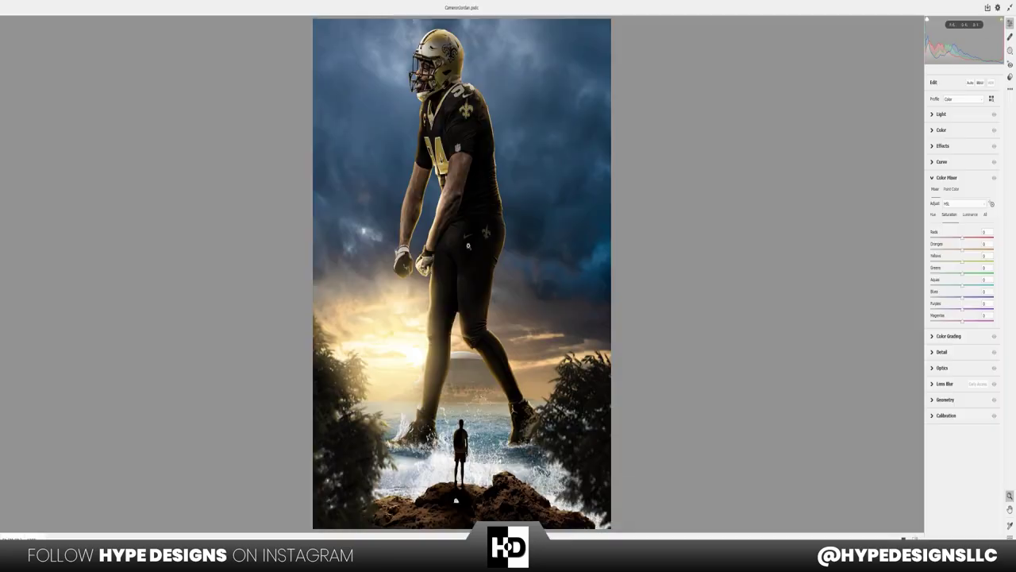
{"action": "left_click", "coordinate": [935, 147]}
{"action": "left_click_drag", "start_coordinate": [962, 175], "coordinate": [978, 175]}
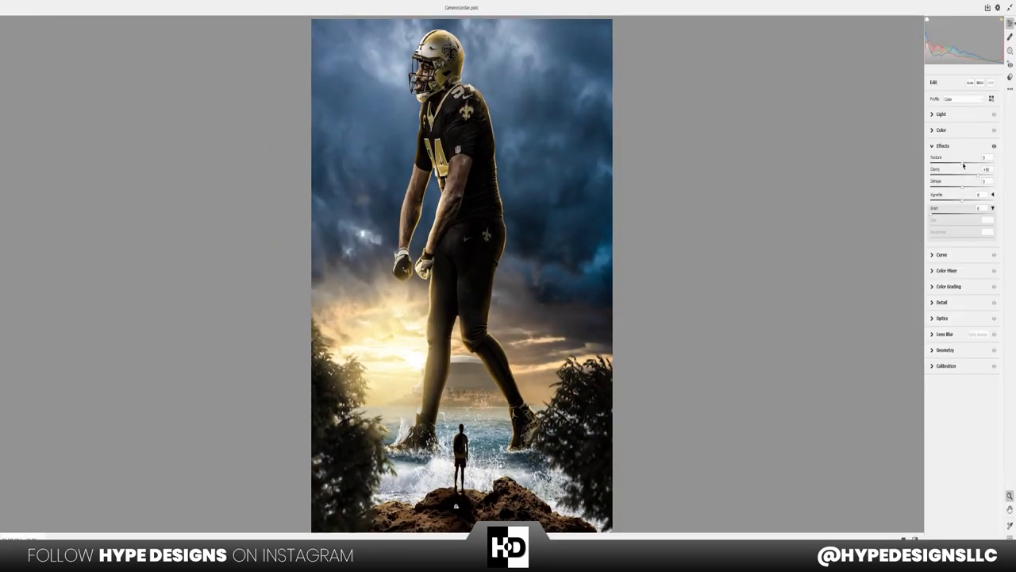
- Fine-tune the image's light levels and color vibrance in the Camera Raw Filter
{"action": "left_click", "coordinate": [937, 113]}
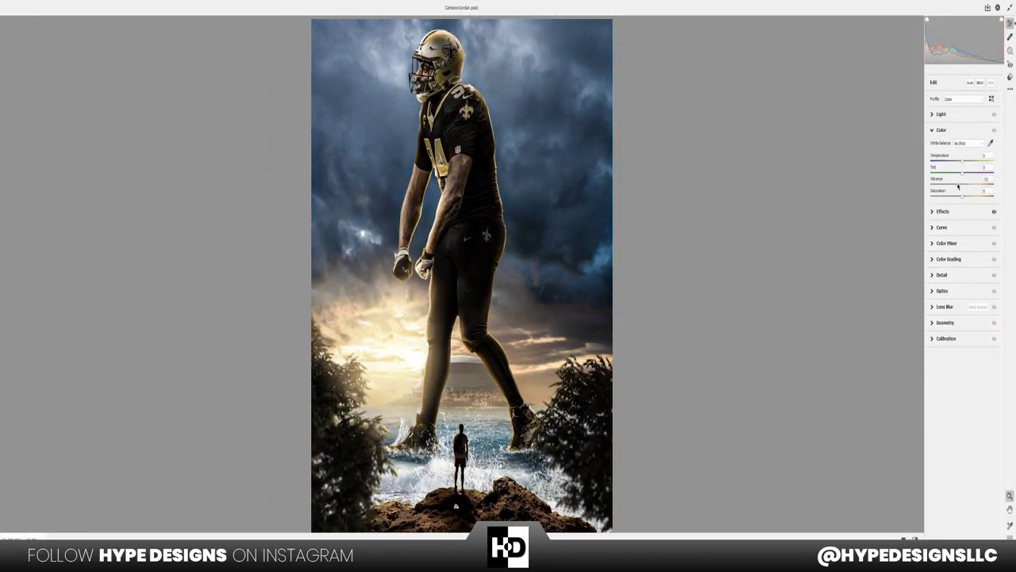
{"action": "left_click_drag", "start_coordinate": [962, 158], "coordinate": [959, 158]}
{"action": "mouse_move", "coordinate": [963, 169]}
{"action": "left_mouse_down"}
{"action": "mouse_move", "coordinate": [972, 169]}
{"action": "mouse_move", "coordinate": [952, 182]}
{"action": "left_mouse_up"}
{"action": "left_click", "coordinate": [932, 211]}
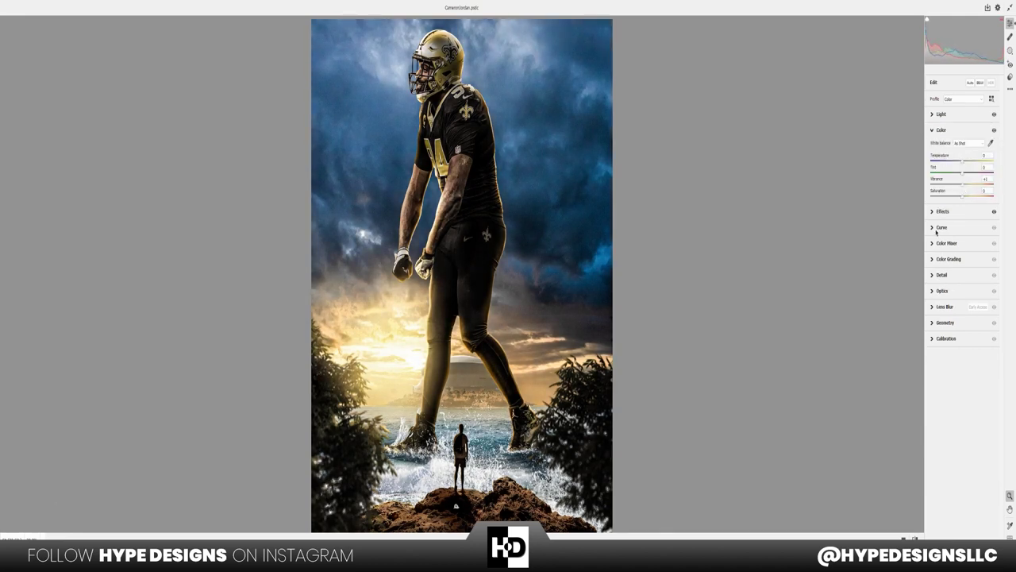
- Fade the blacks by lifting the tone curve's shadow end and adjust its upper part
{"action": "left_click", "coordinate": [933, 228]}
{"action": "left_click_drag", "start_coordinate": [930, 271], "coordinate": [930, 261]}
{"action": "left_click_drag", "start_coordinate": [973, 212], "coordinate": [973, 218]}
- Reduce the Color Mixer saturation of the aquas to -27 and the blues to -30
{"action": "left_click", "coordinate": [933, 328]}
{"action": "left_click_drag", "start_coordinate": [962, 298], "coordinate": [954, 299]}
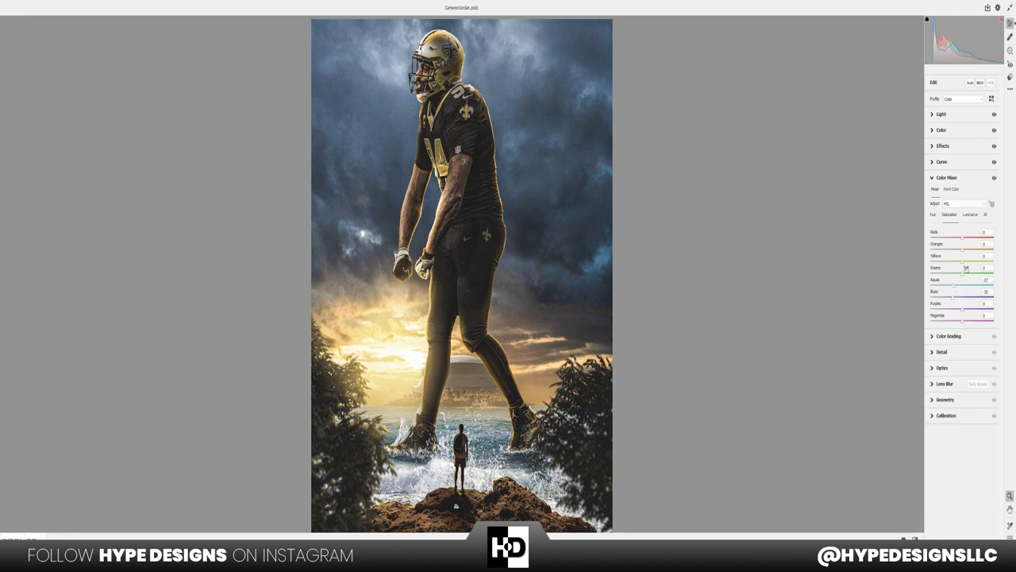
- Tint the midtones warm yellow with Color Grading and raise the Color Mixer saturation of the reds, oranges and yellows
{"action": "left_click", "coordinate": [949, 336]}
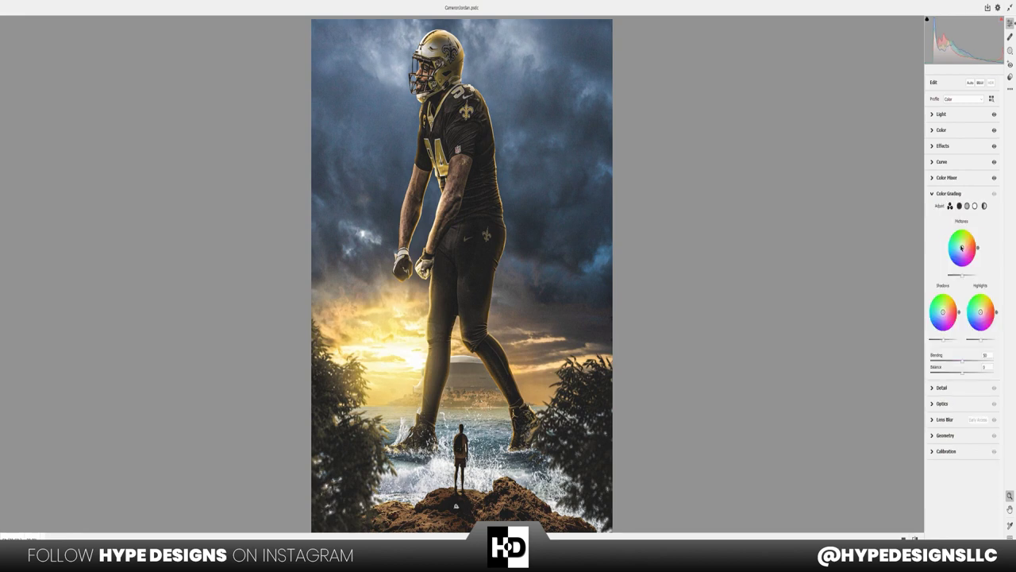
{"action": "left_click", "coordinate": [968, 207]}
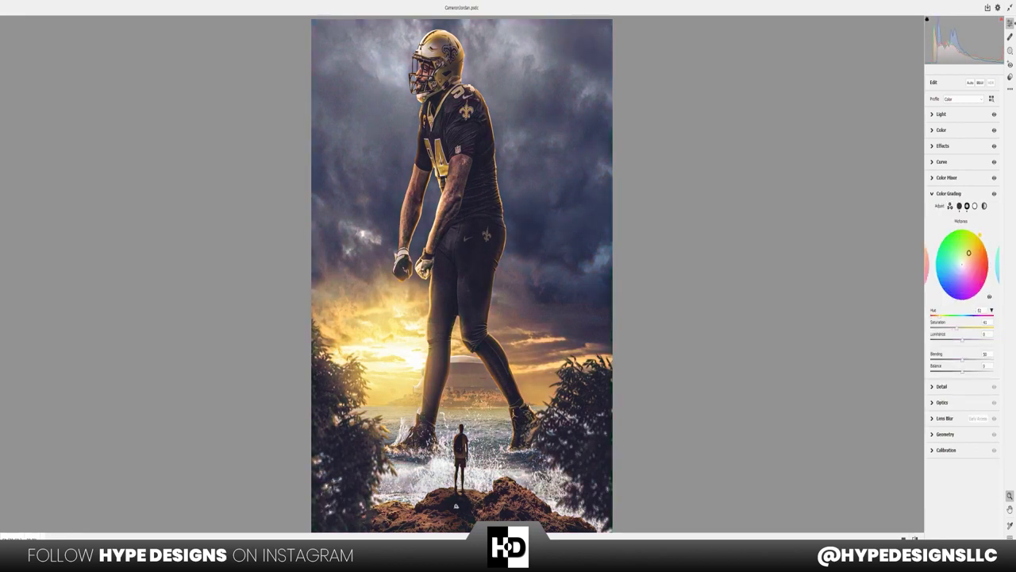
{"action": "left_click", "coordinate": [947, 177]}
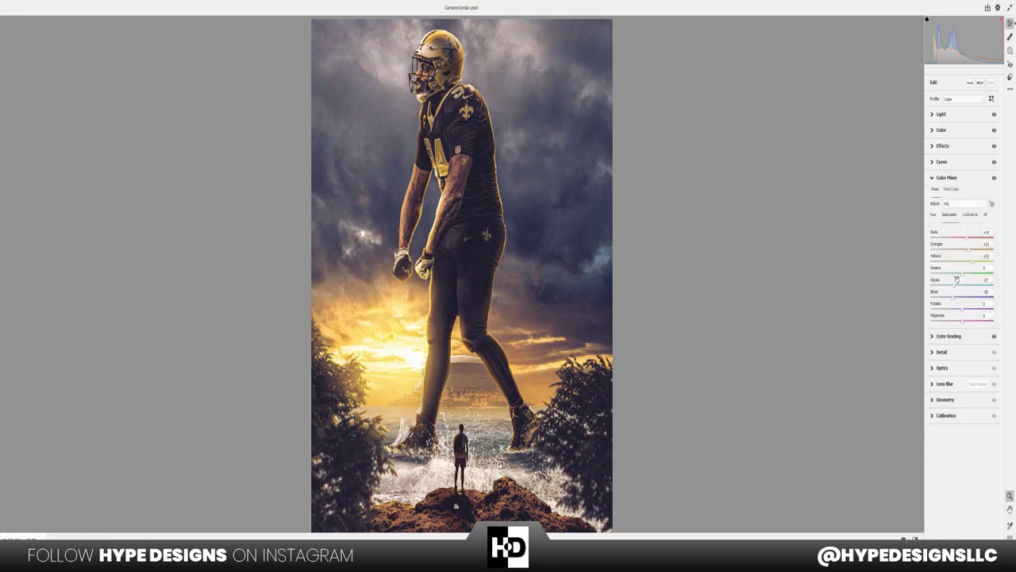
{"action": "left_click", "coordinate": [953, 352]}
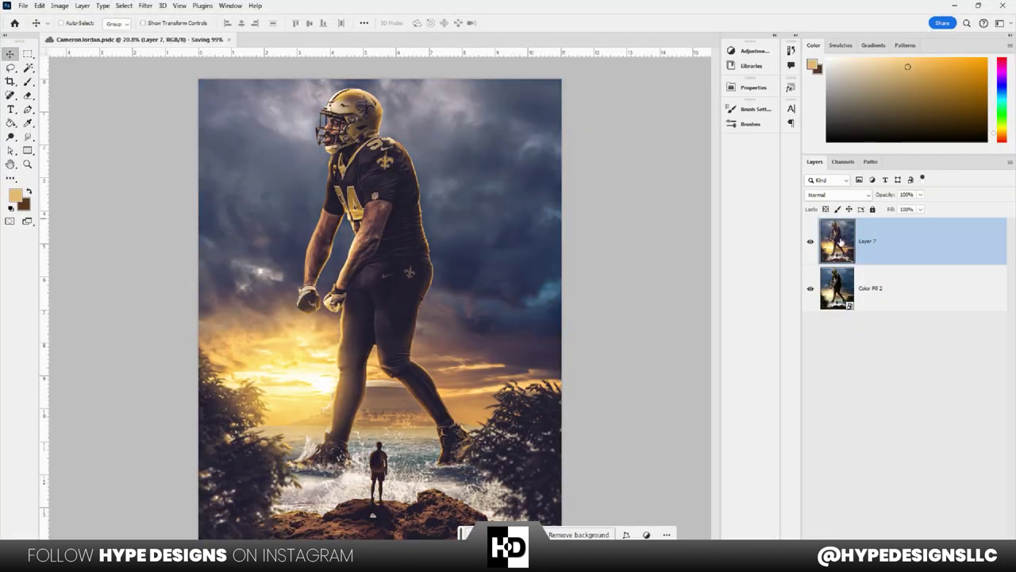
- Apply a Field Blur with pins over the player, the small figure and the image edges, including a 7 px pin at the rocks
{"action": "left_click", "coordinate": [146, 6]}
{"action": "left_click", "coordinate": [295, 141]}
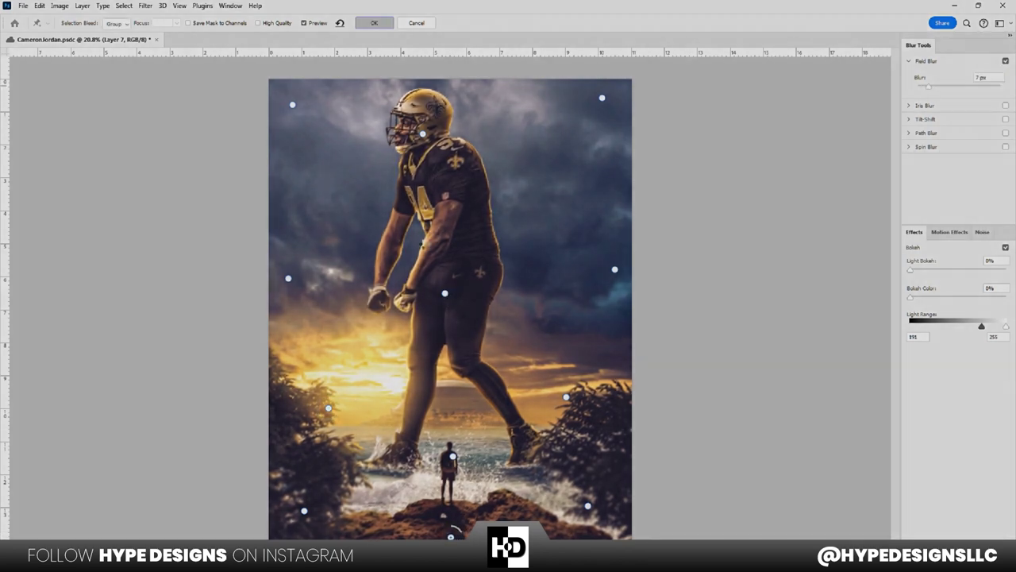
{"action": "key", "text": "Return"}
- Add a Color Lookup adjustment layer above the blurred layer and cycle through the 3DLUT presets, starting from 2Strip.look
{"action": "left_click", "coordinate": [907, 548]}
{"action": "left_click", "coordinate": [937, 490]}
{"action": "left_click", "coordinate": [663, 118]}
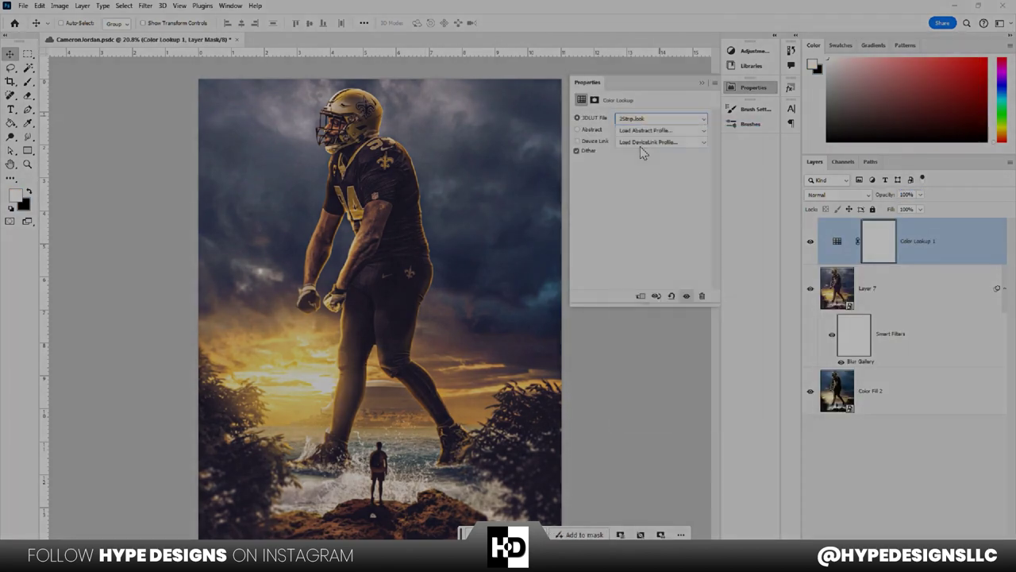
{"action": "left_click", "coordinate": [645, 161]}
{"action": "key", "text": "Down"}
{"action": "key", "text": "Down"}
{"action": "key", "text": "Down"}
{"action": "key", "text": "Down"}
{"action": "key", "text": "Down"}
{"action": "key", "text": "Down"}
{"action": "key", "text": "Down"}
{"action": "key", "text": "Down"}
- Try out blend modes on the Color Lookup layer, including Soft Light
{"action": "left_click", "coordinate": [838, 195]}
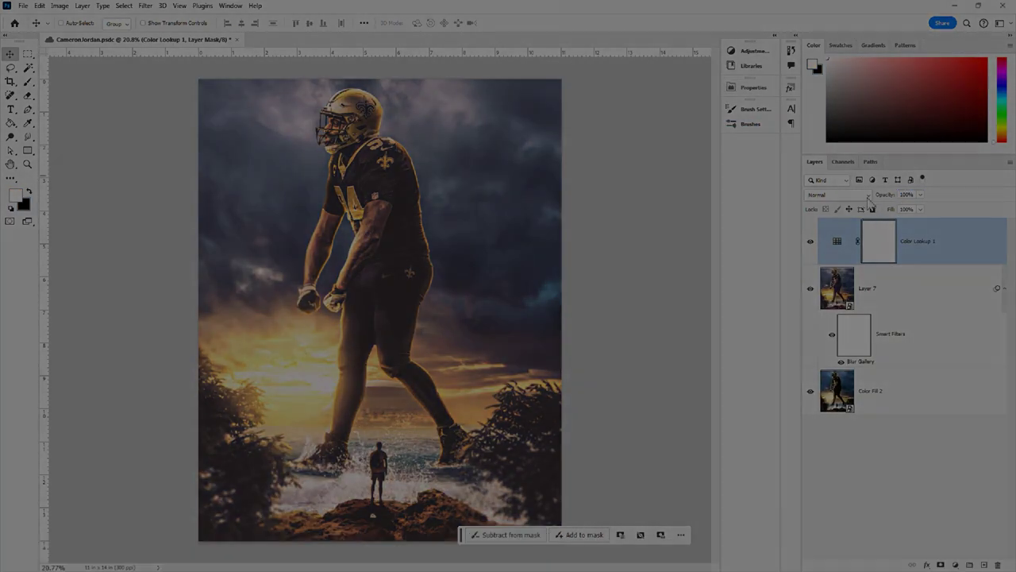
{"action": "left_click", "coordinate": [817, 247]}
{"action": "left_click", "coordinate": [839, 194]}
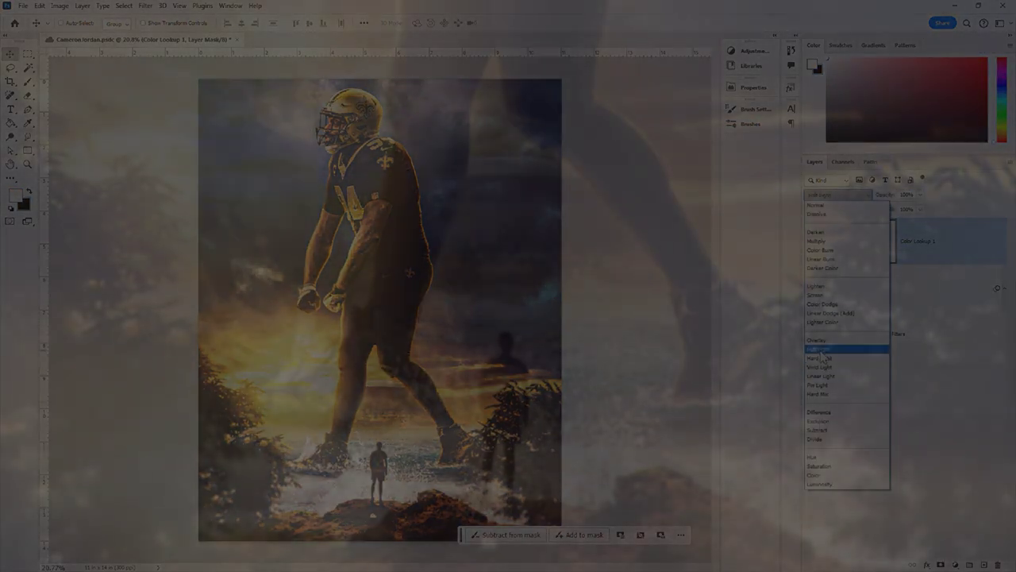